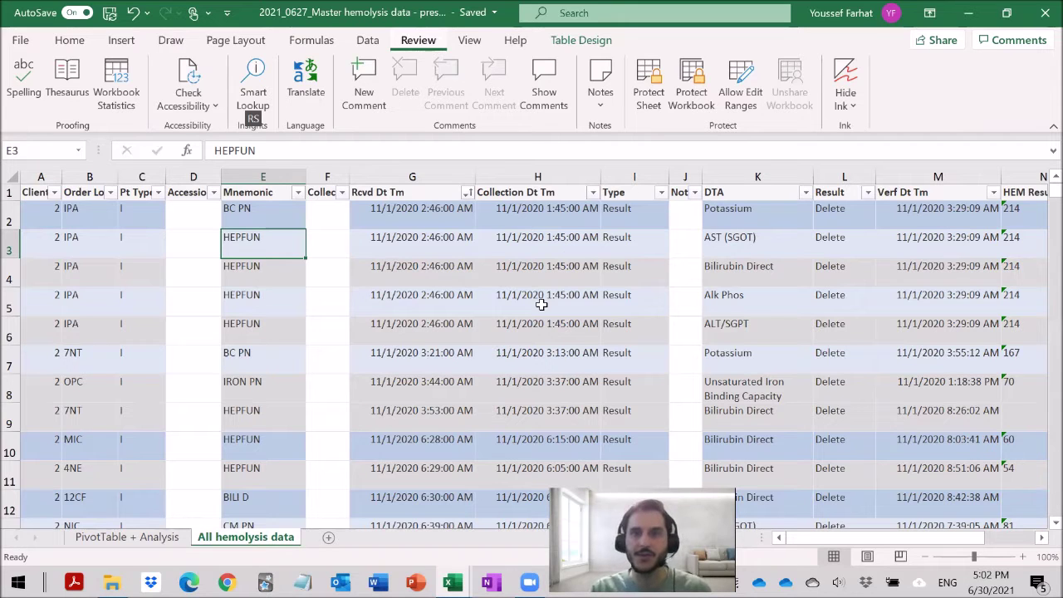
# Step: Examine the hemolysis records' received and collection times, the first record's DTA test, and its HEM result
pyautogui.click(540, 304)
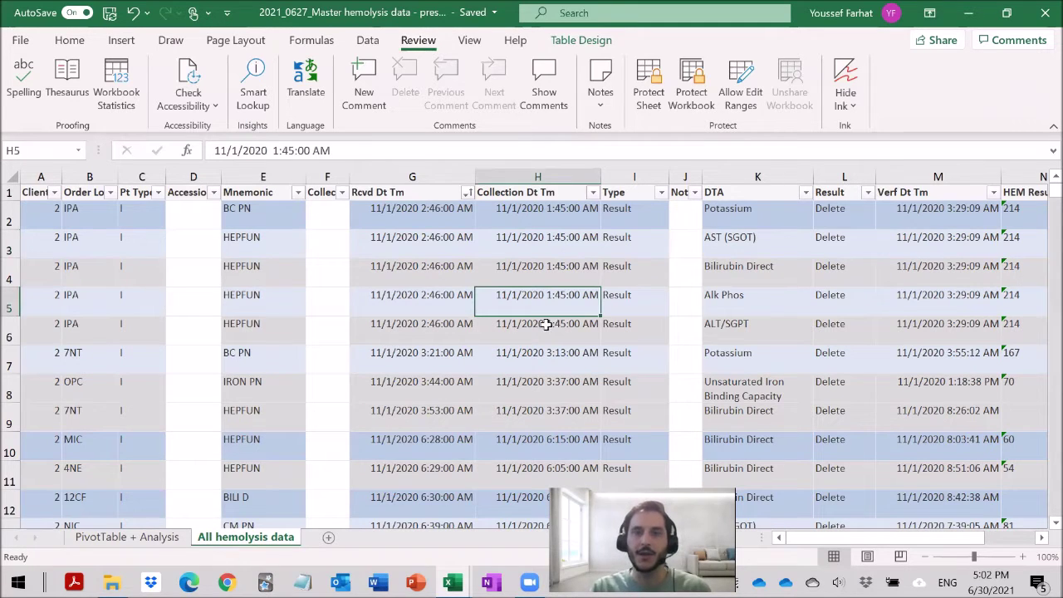
pyautogui.click(511, 370)
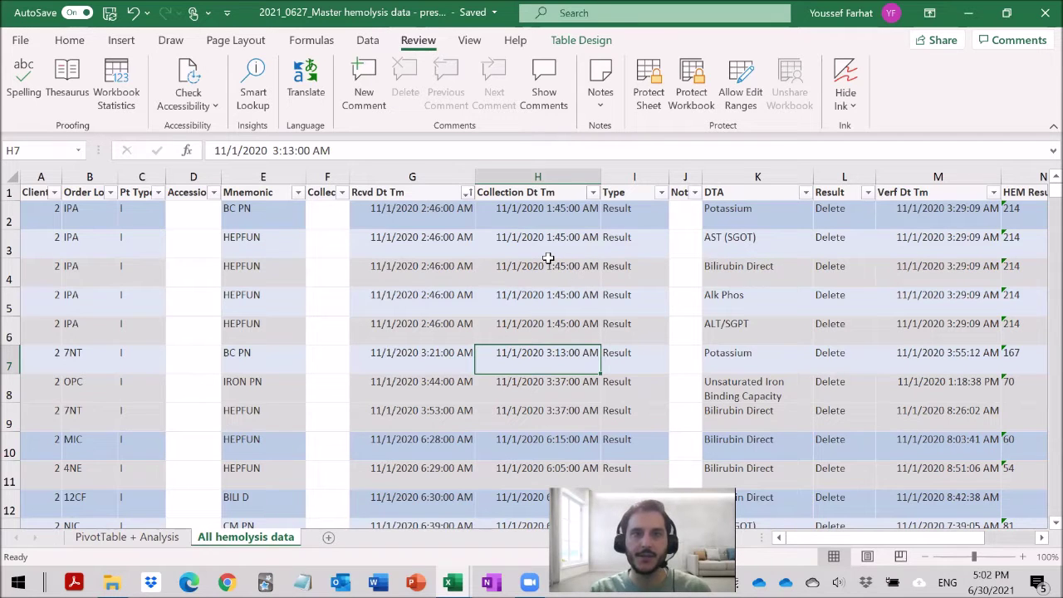
pyautogui.scroll(-20, 548, 259)
pyautogui.scroll(-17, 548, 258)
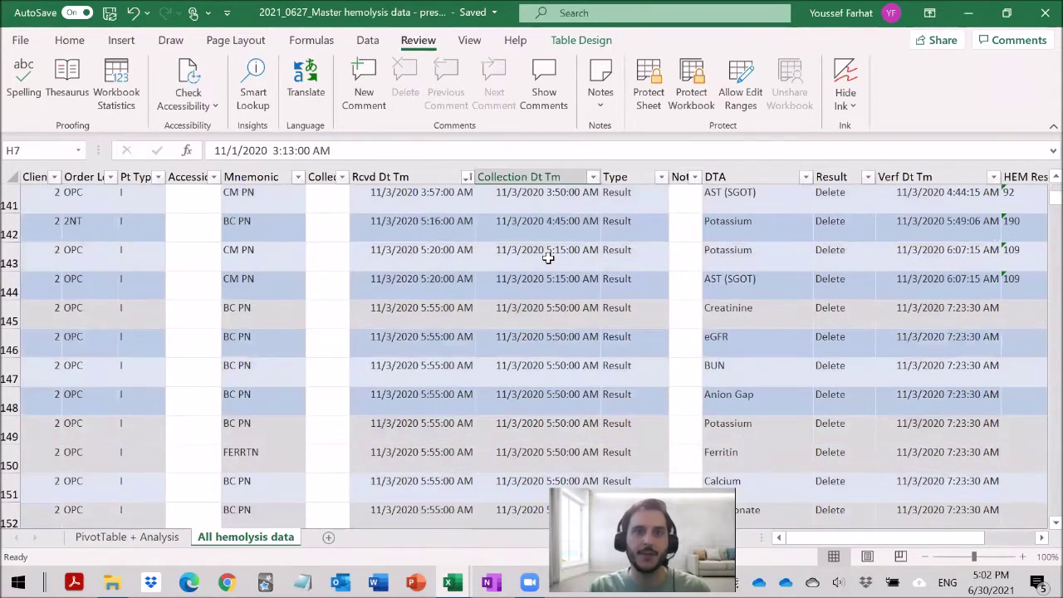
pyautogui.scroll(20, 546, 257)
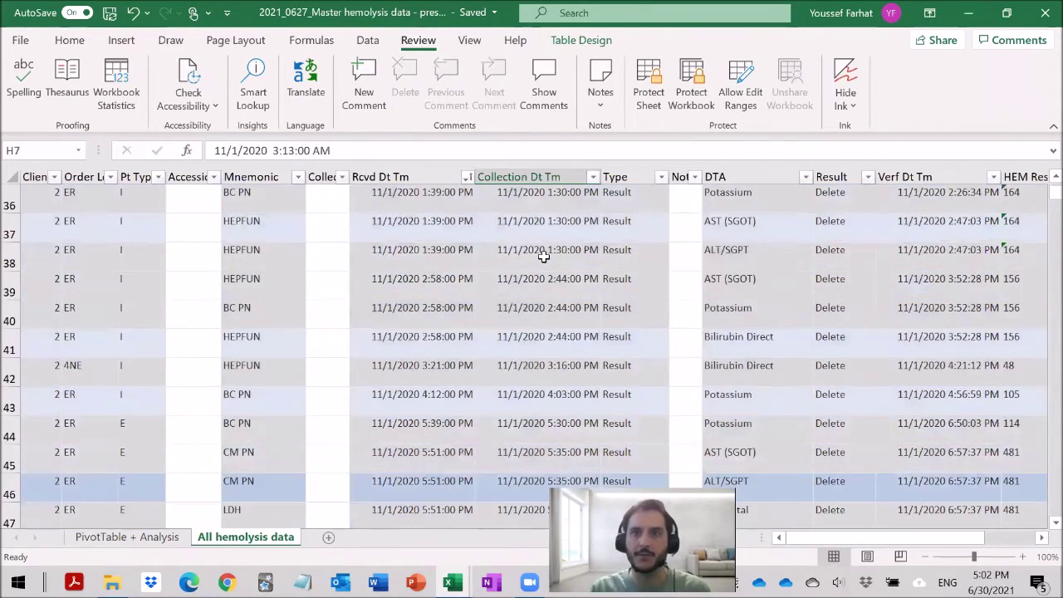
pyautogui.scroll(12, 543, 257)
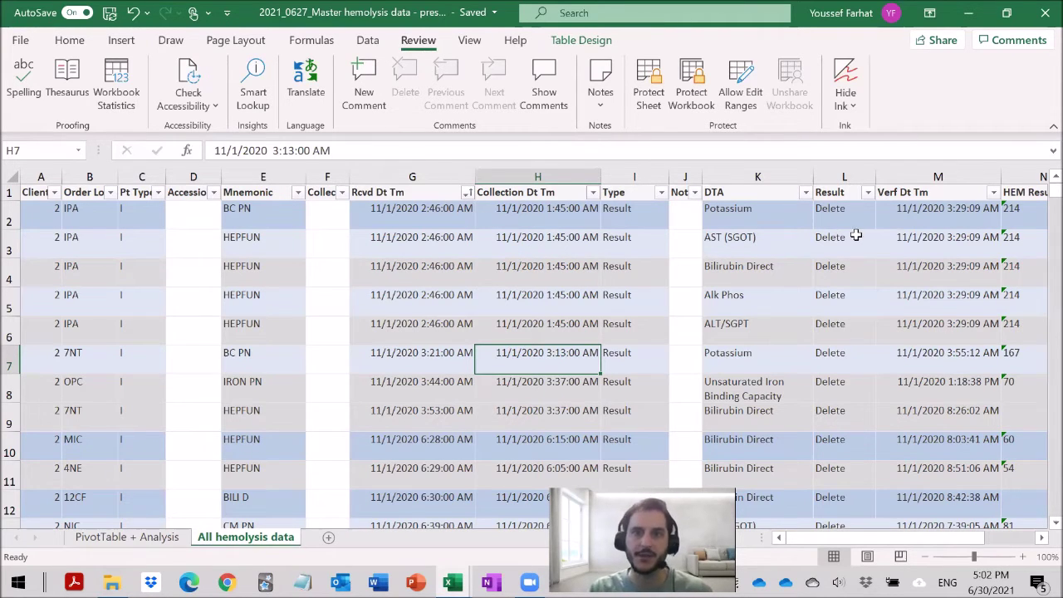
pyautogui.click(741, 209)
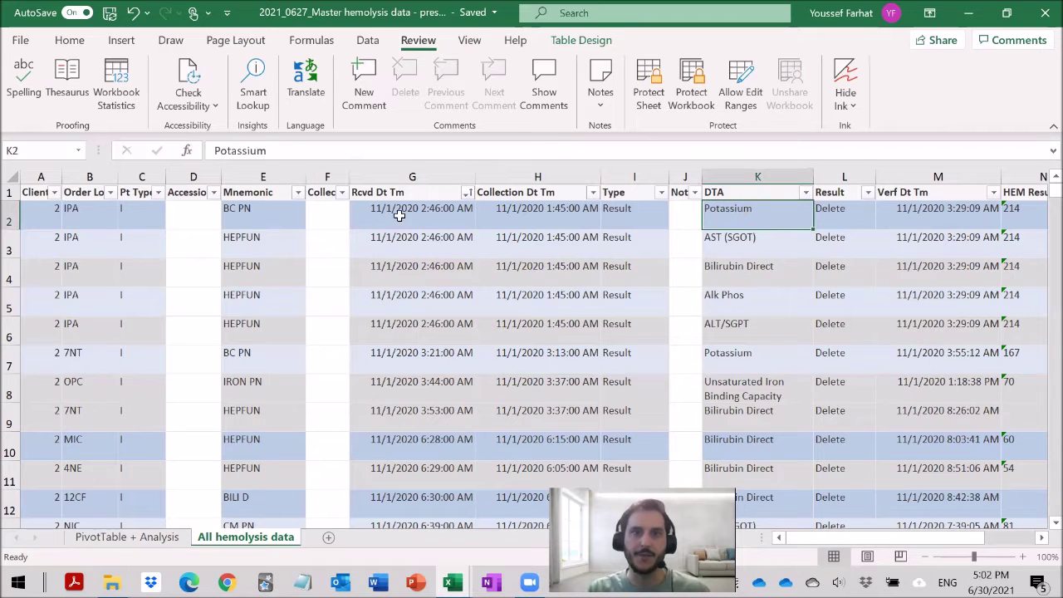
pyautogui.click(367, 209)
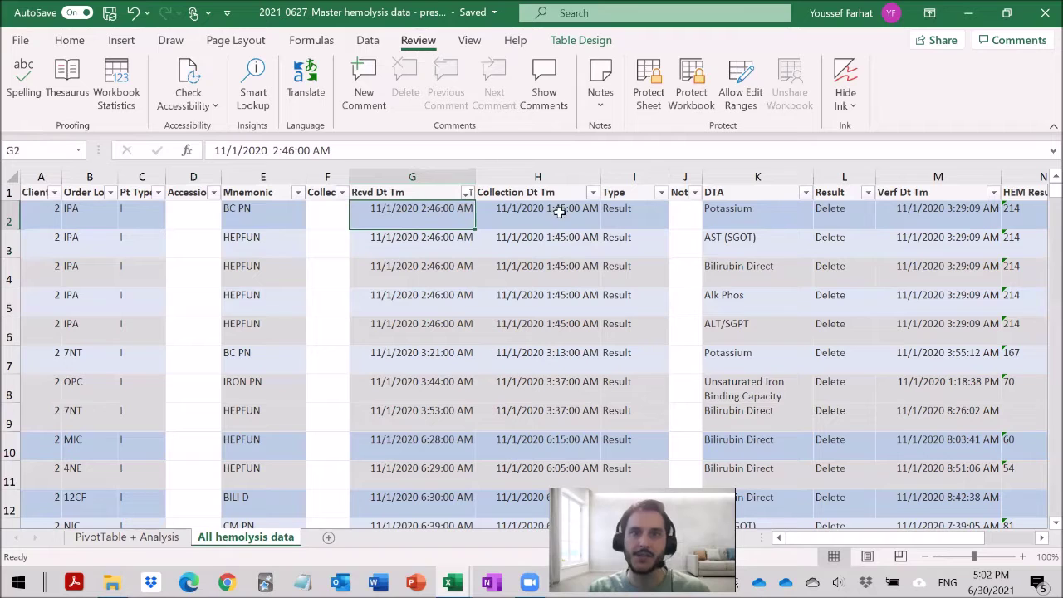
pyautogui.click(756, 218)
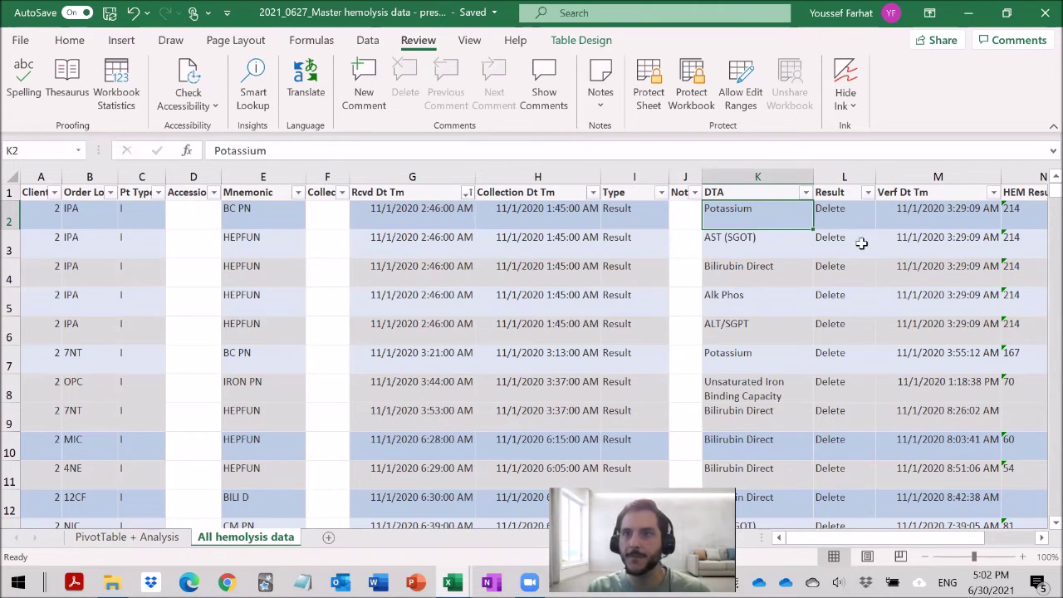
pyautogui.click(1031, 216)
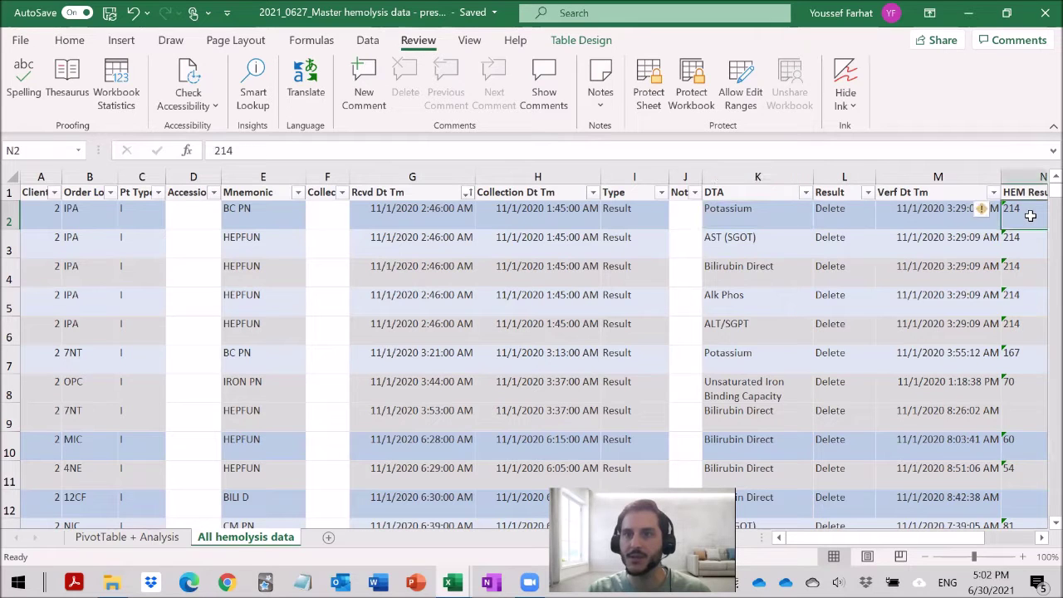
pyautogui.click(762, 218)
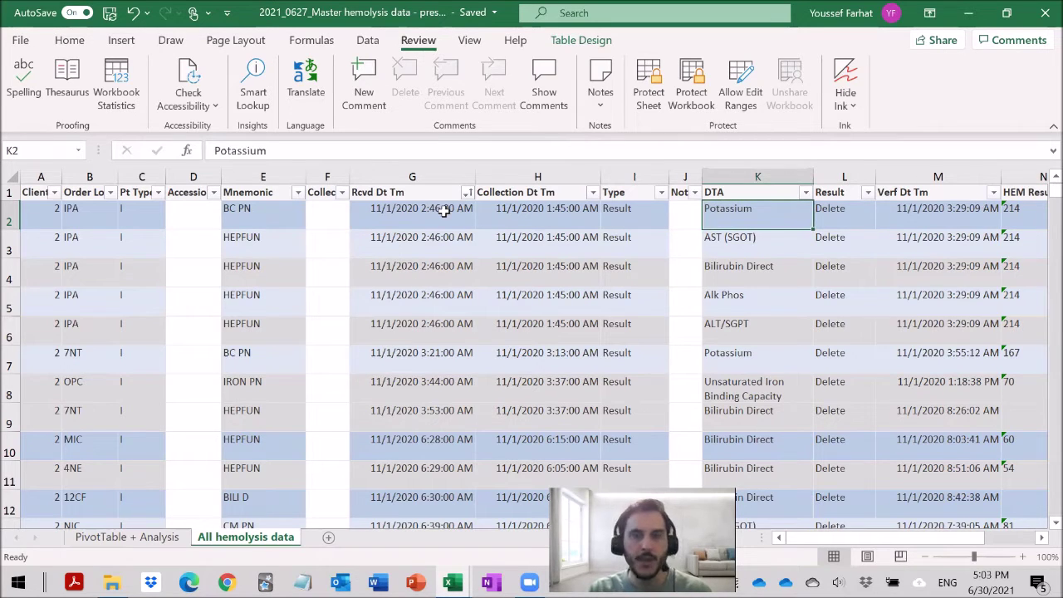
# Step: Browse further down the hemolysis table to review the received dates and the range of tests in the DTA column
pyautogui.scroll(-20, 447, 224)
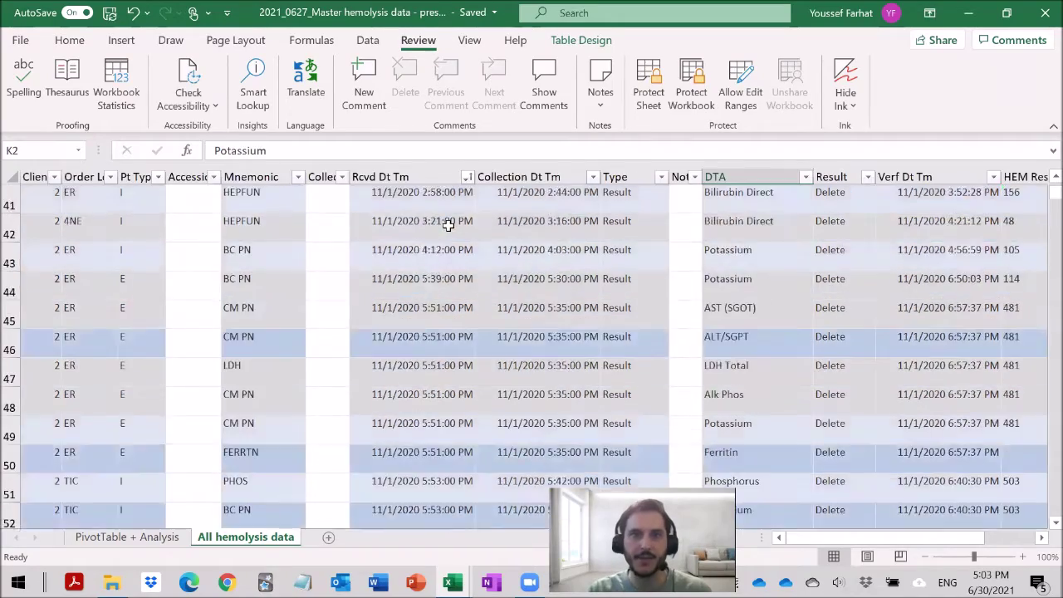
pyautogui.scroll(-20, 448, 236)
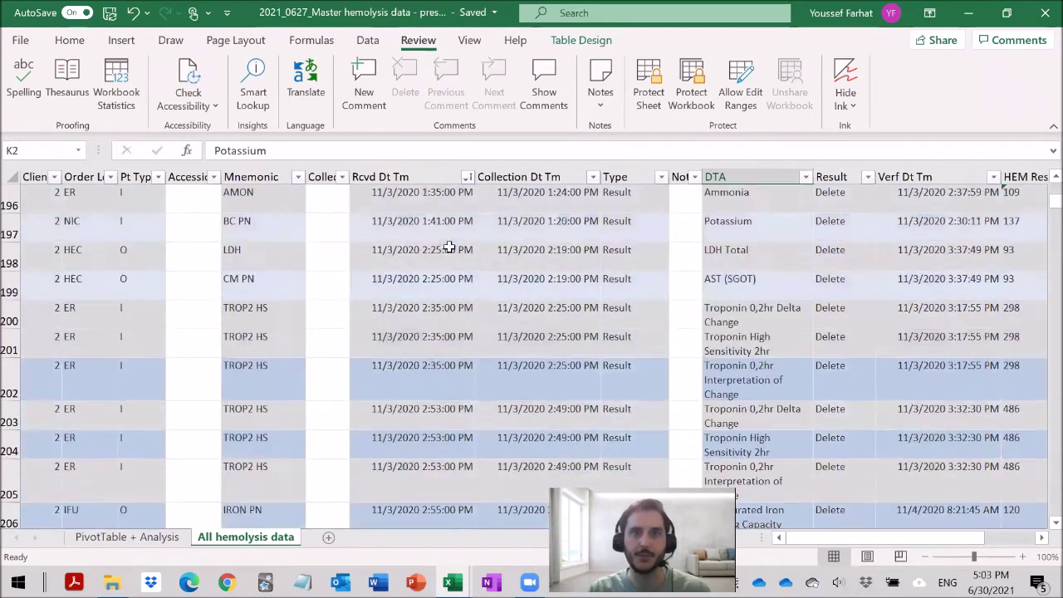
pyautogui.scroll(-20, 449, 249)
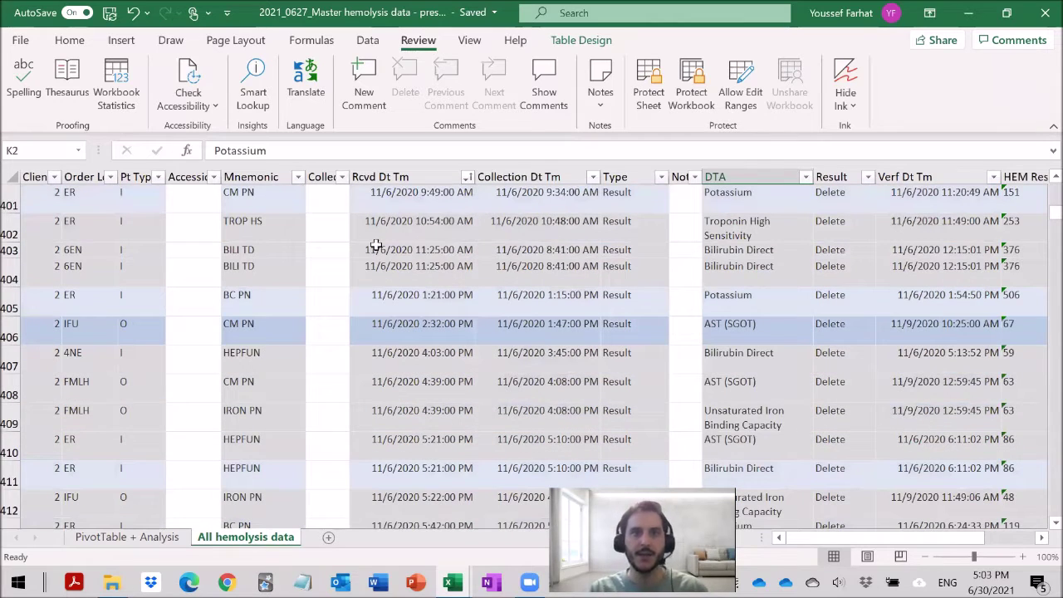
pyautogui.scroll(-20, 378, 261)
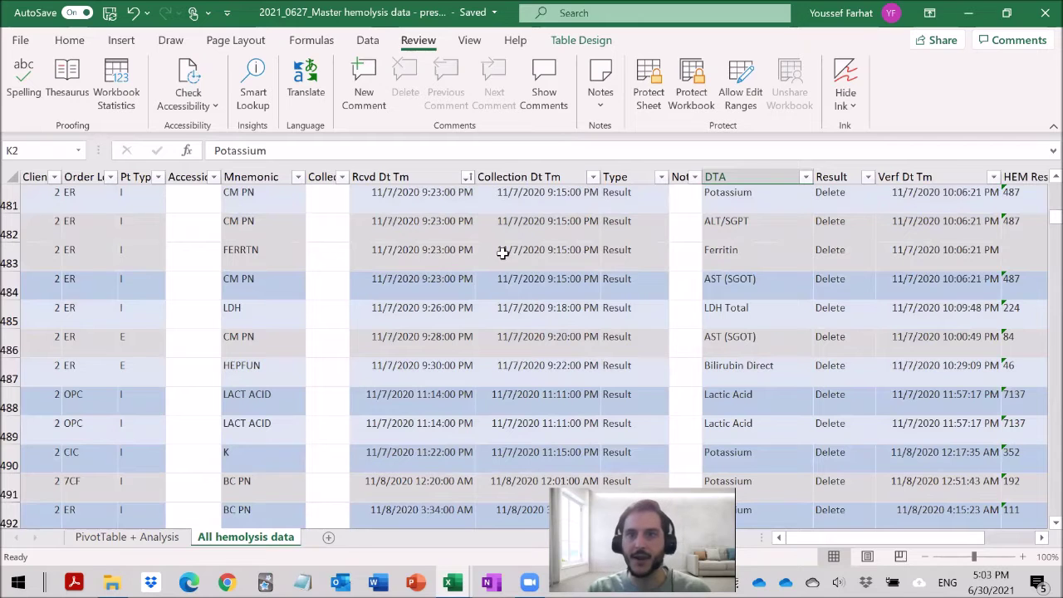
pyautogui.scroll(13, 747, 265)
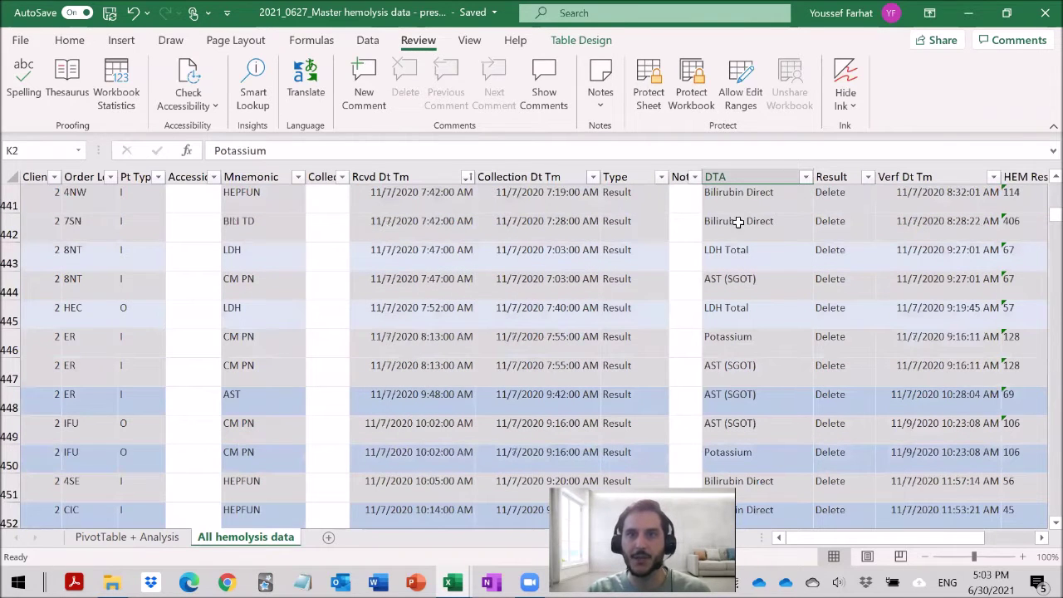
pyautogui.scroll(2, 745, 262)
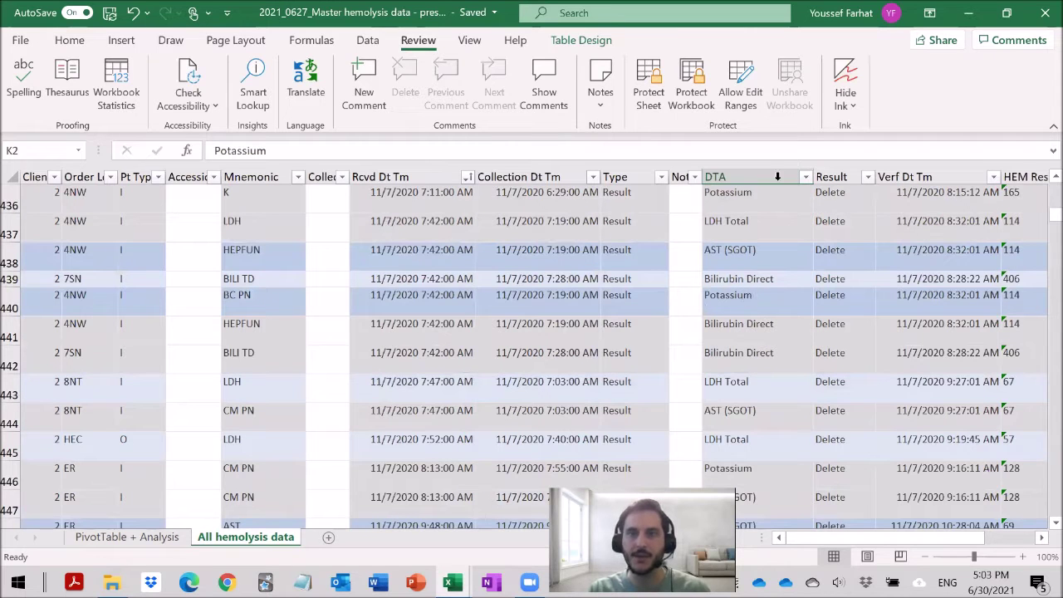
pyautogui.click(747, 221)
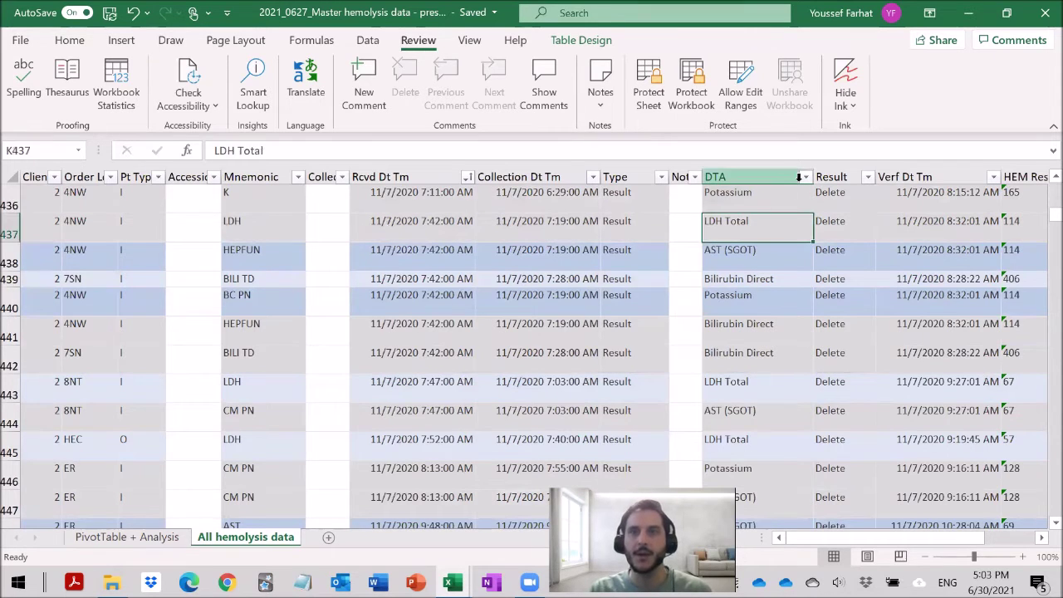
pyautogui.click(805, 176)
pyautogui.click(804, 176)
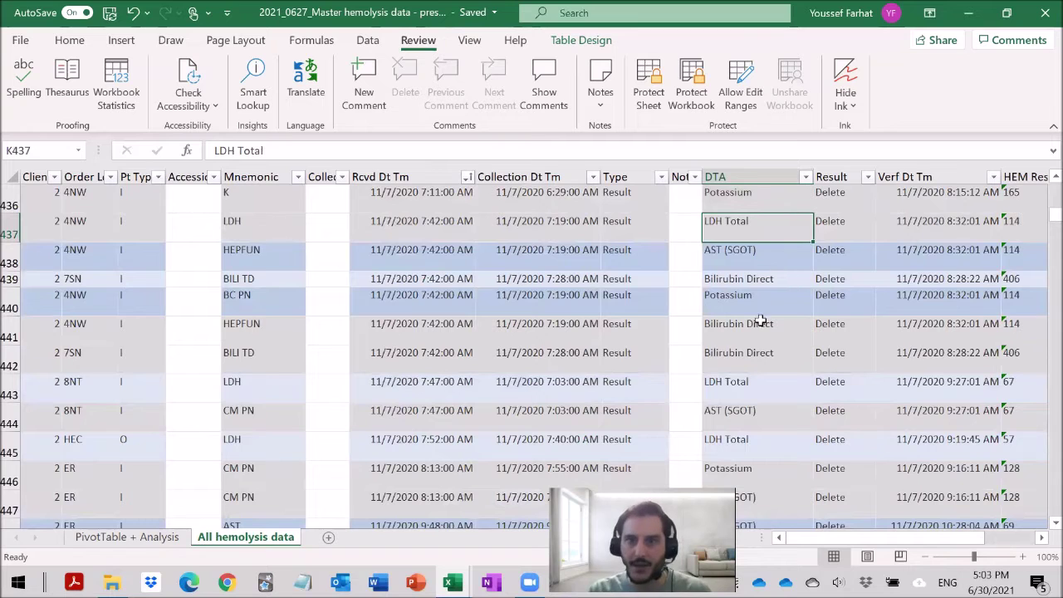
pyautogui.scroll(-2, 745, 399)
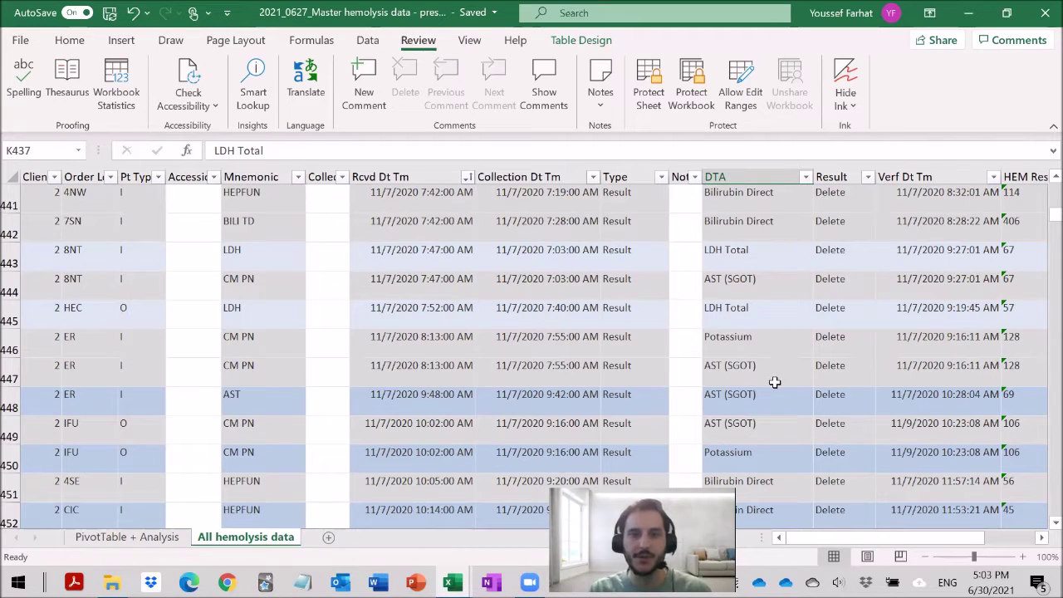
# Step: Create a PivotTable from the entire hemolysis data table, Table1, on a new worksheet
pyautogui.click(384, 264)
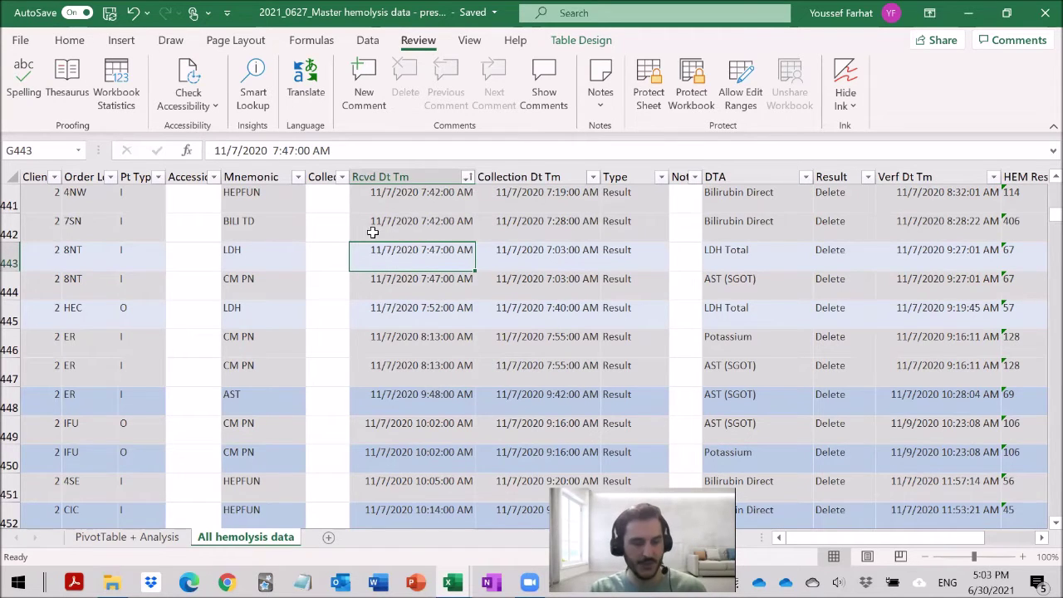
pyautogui.hotkey('ctrl', 'a')
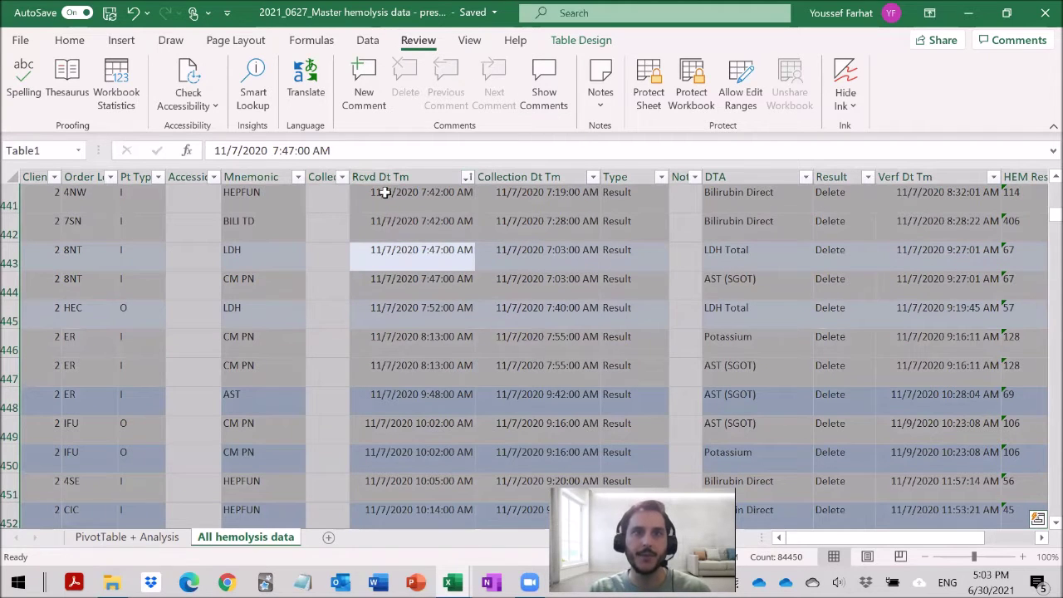
pyautogui.click(367, 40)
pyautogui.click(121, 41)
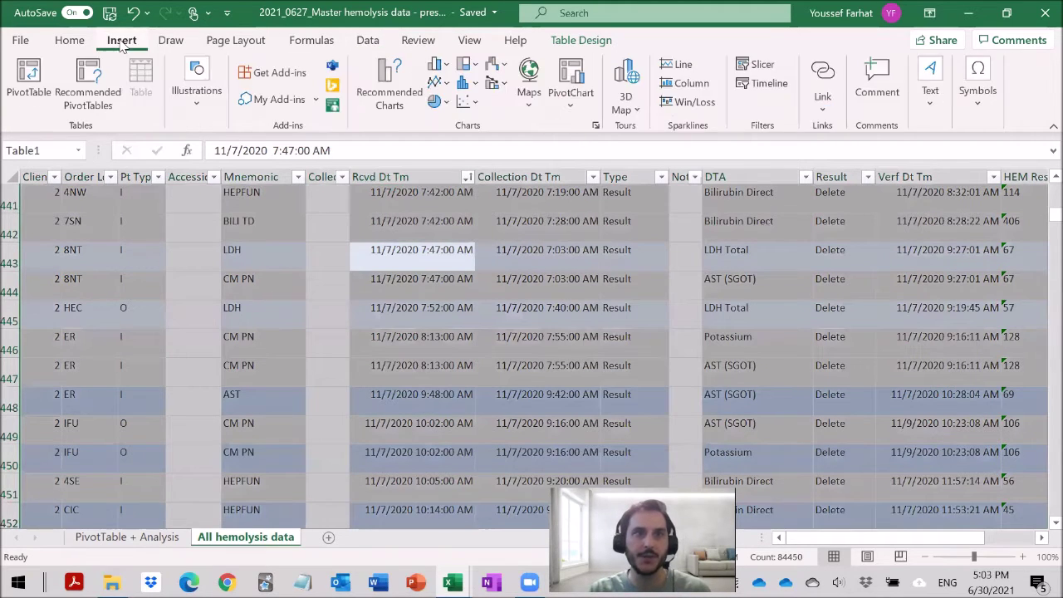
pyautogui.click(27, 81)
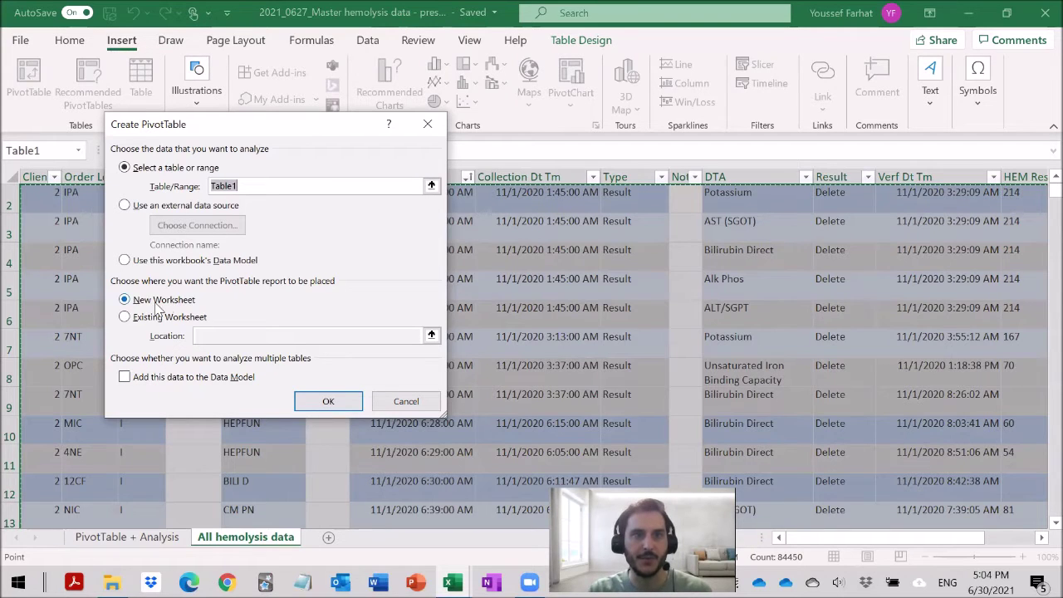
pyautogui.click(316, 401)
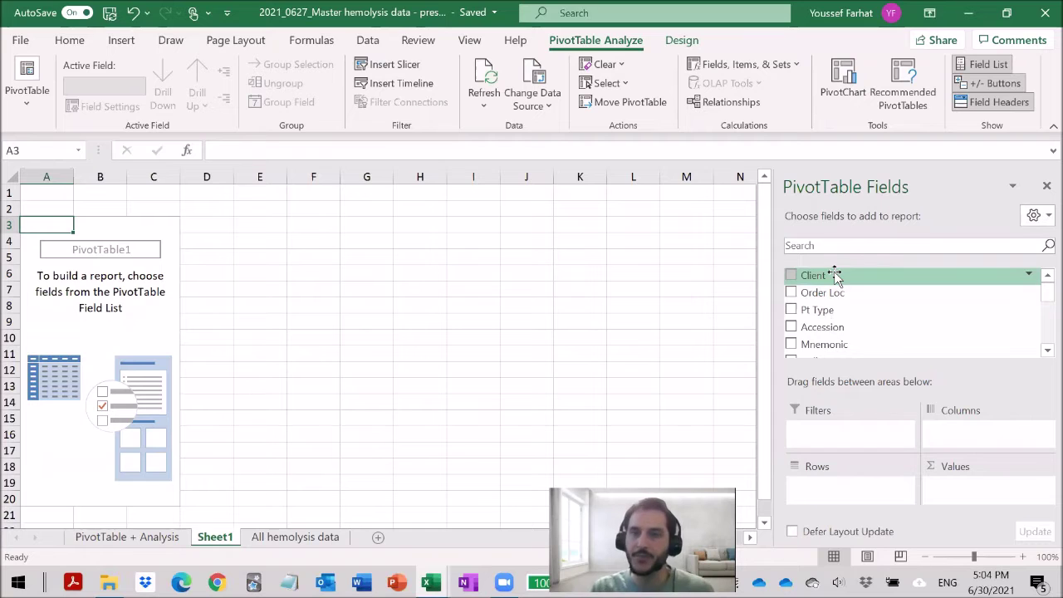
# Step: Add the DTA field to the PivotTable's rows and also to its values as a count
pyautogui.scroll(-4, 822, 299)
pyautogui.scroll(4, 822, 303)
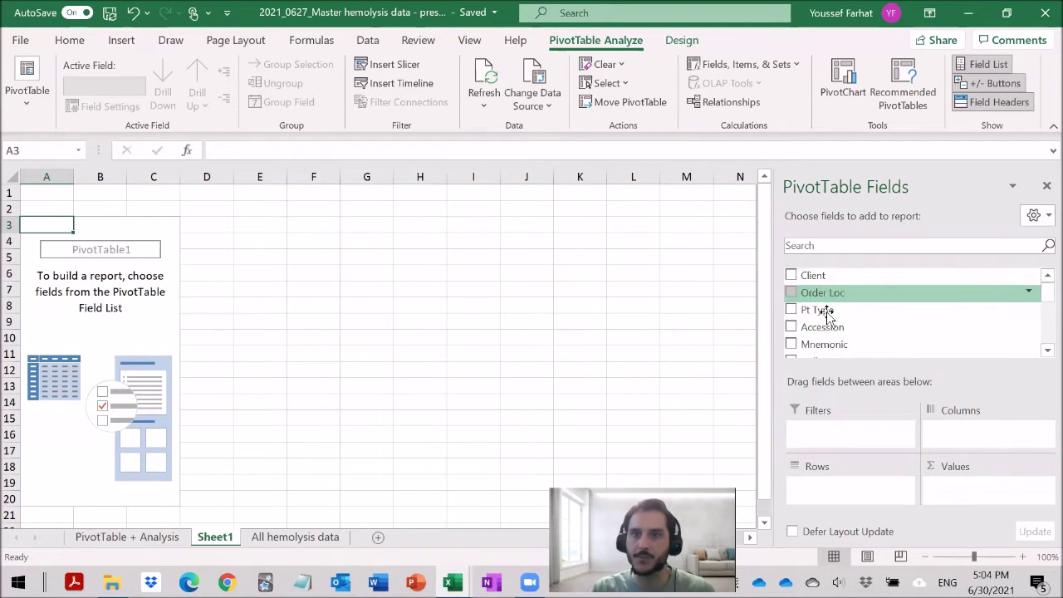
pyautogui.click(264, 540)
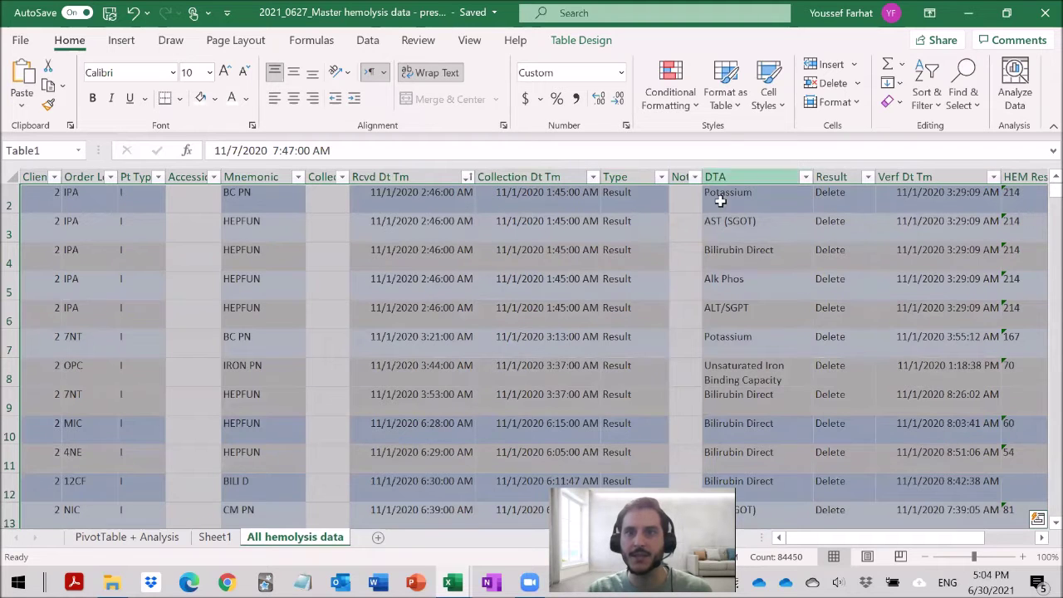
pyautogui.click(214, 537)
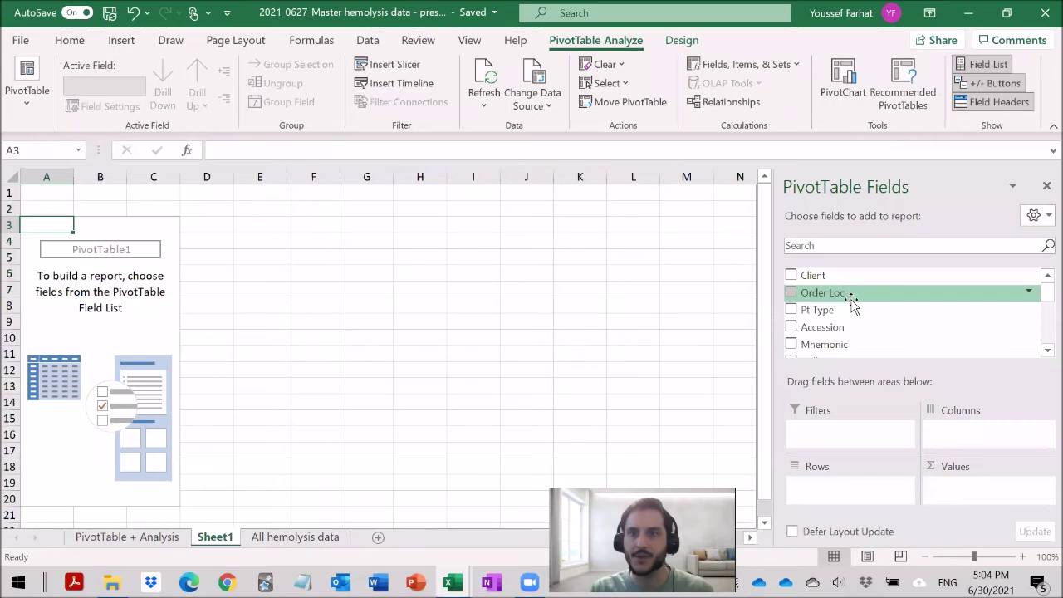
pyautogui.scroll(-2, 1038, 305)
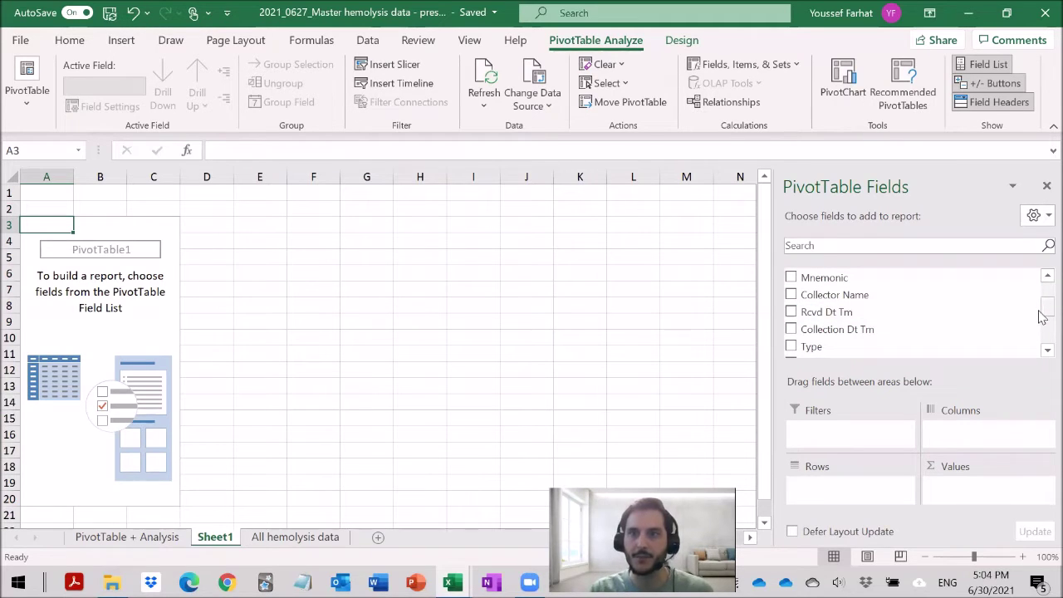
pyautogui.moveTo(1041, 314); pyautogui.dragTo(1039, 330)
pyautogui.moveTo(810, 310); pyautogui.dragTo(823, 482)
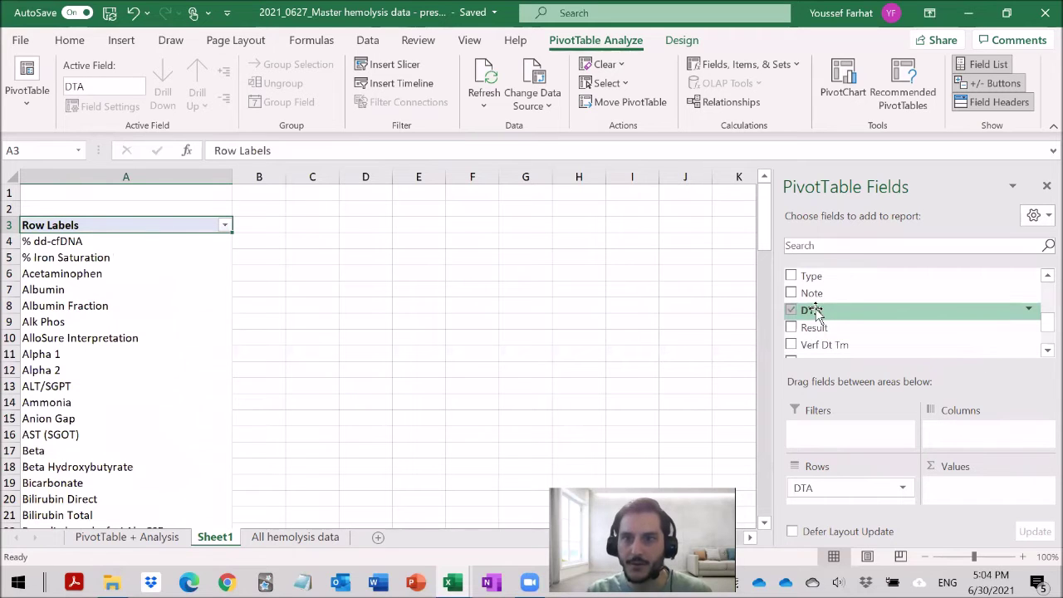
pyautogui.moveTo(810, 310); pyautogui.dragTo(953, 490)
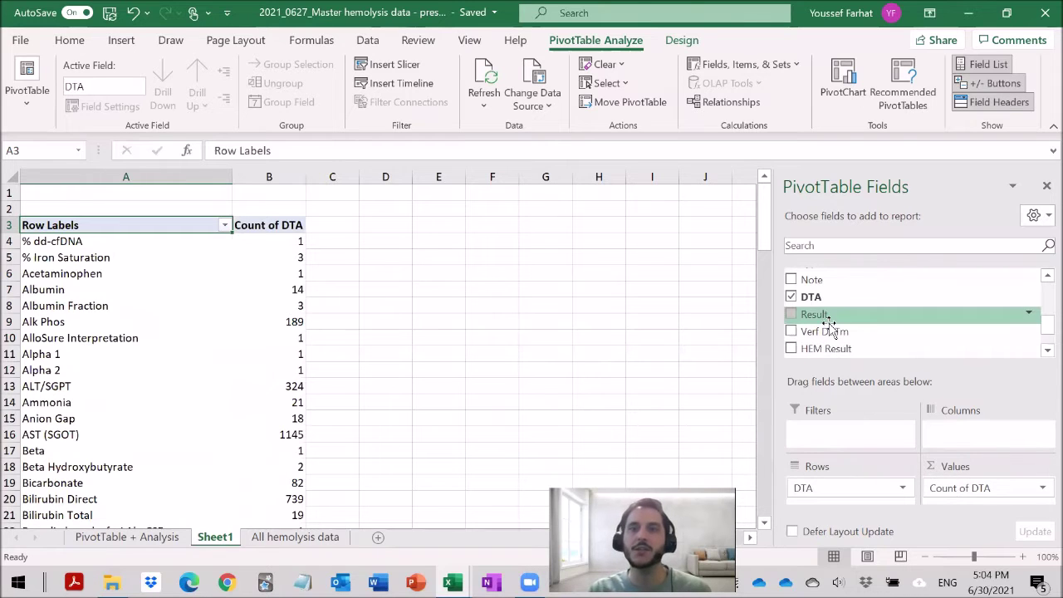
# Step: Add the Rcvd Dt Tm field to the PivotTable's columns to split the DTA counts by received date
pyautogui.scroll(3, 863, 315)
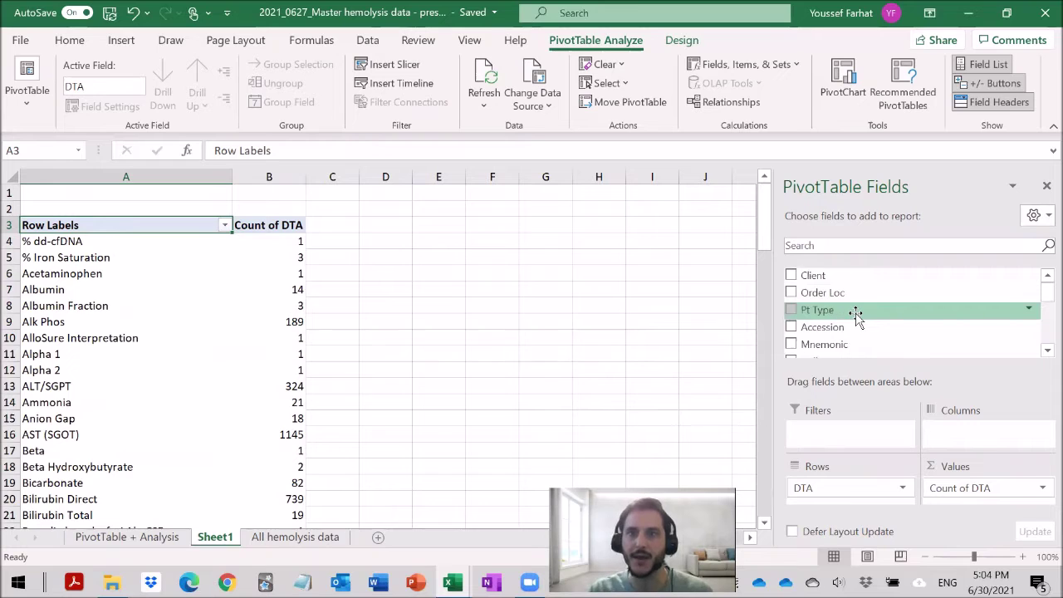
pyautogui.scroll(-1, 863, 316)
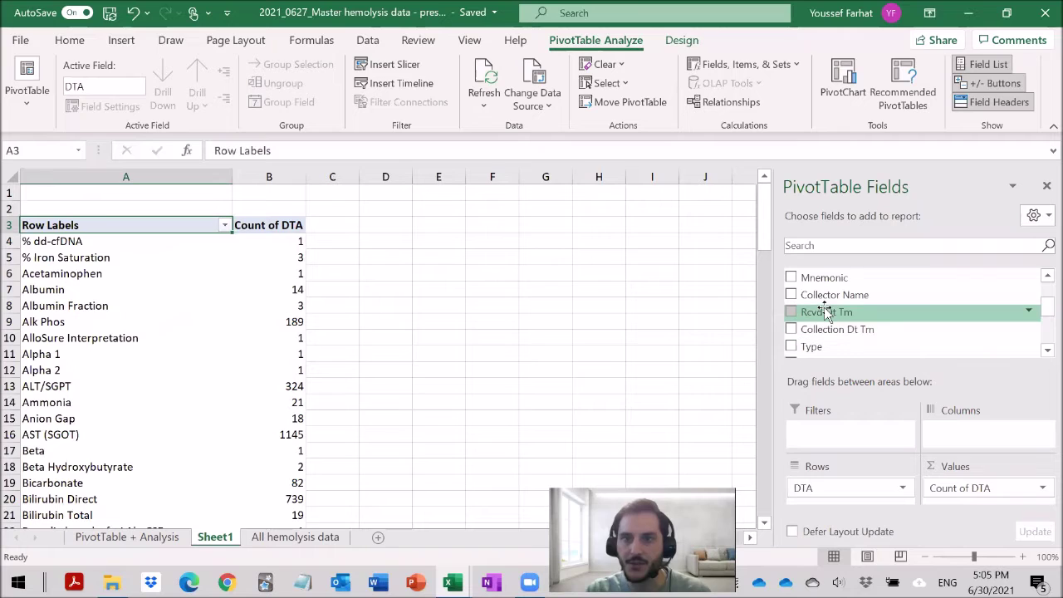
pyautogui.moveTo(826, 312); pyautogui.dragTo(968, 427)
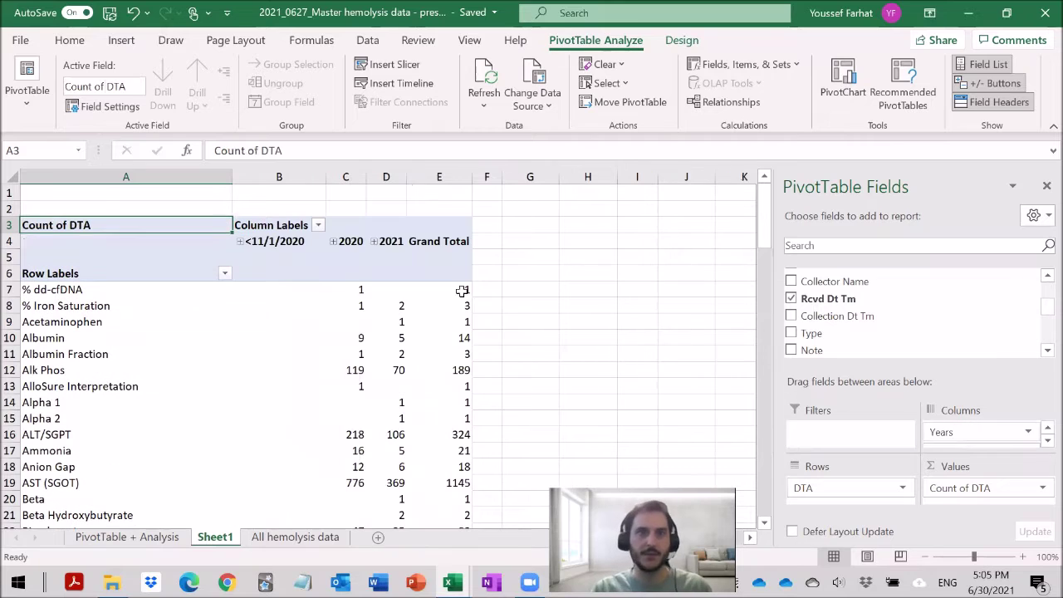
pyautogui.moveTo(403, 304)
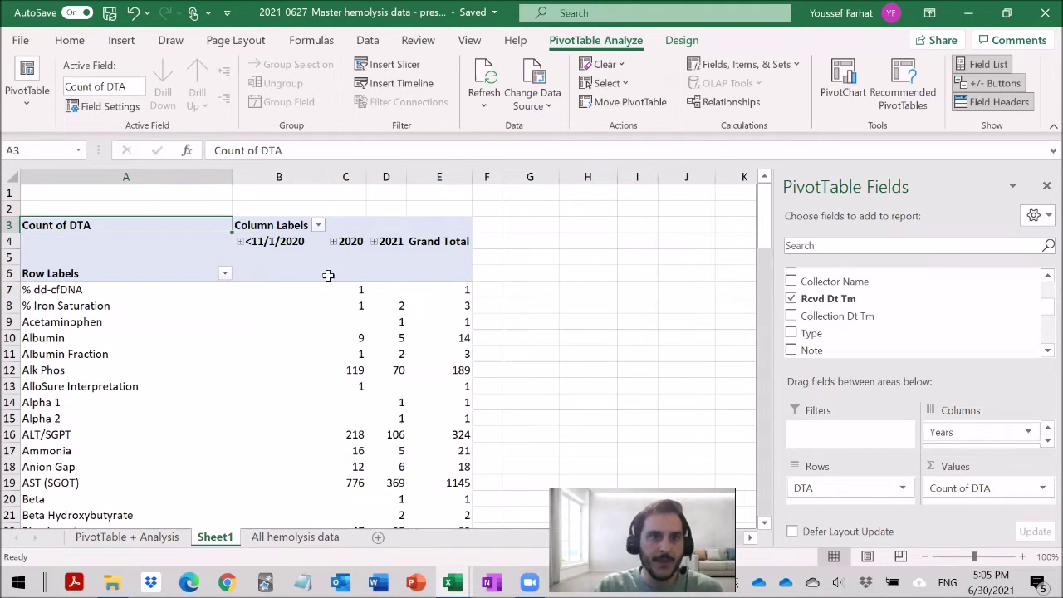
pyautogui.moveTo(353, 303)
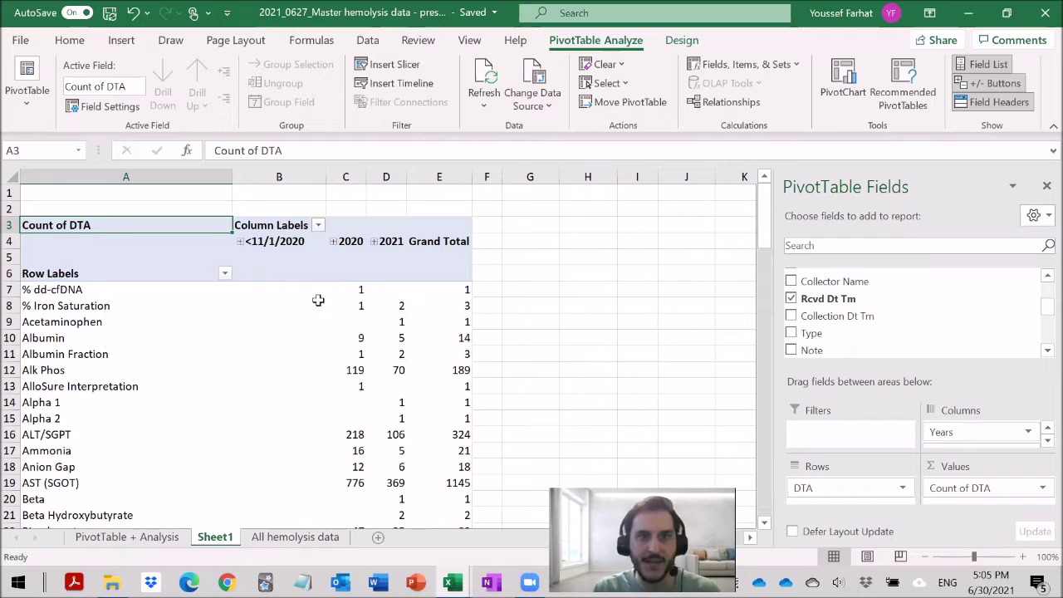
# Step: Expand the PivotTable's 2020 and 2021 columns through Qtr4 and Qtr1 to show the DTA counts by month
pyautogui.click(353, 380)
pyautogui.click(340, 371)
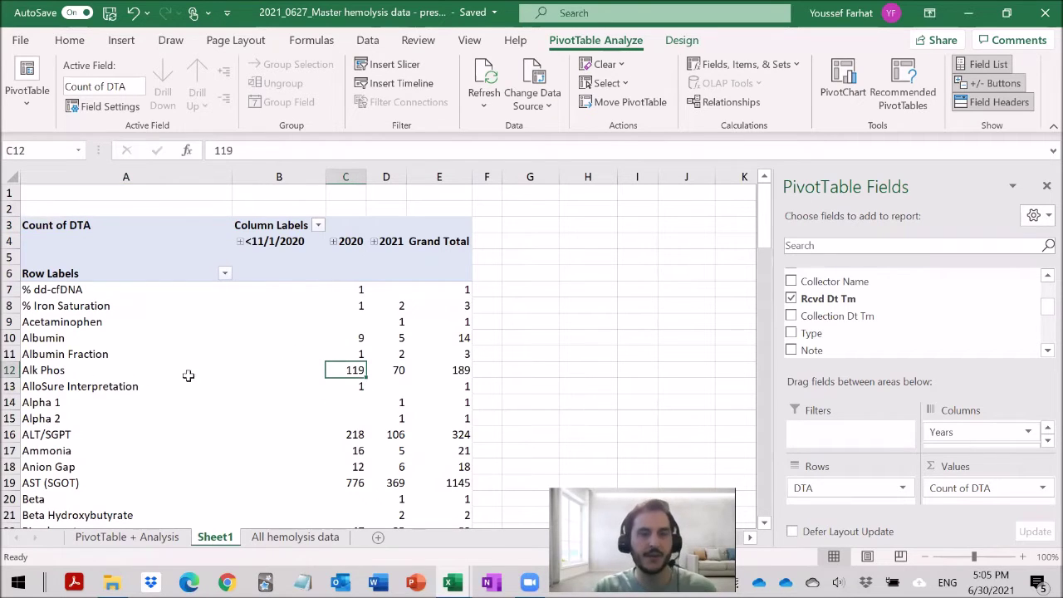
pyautogui.click(333, 242)
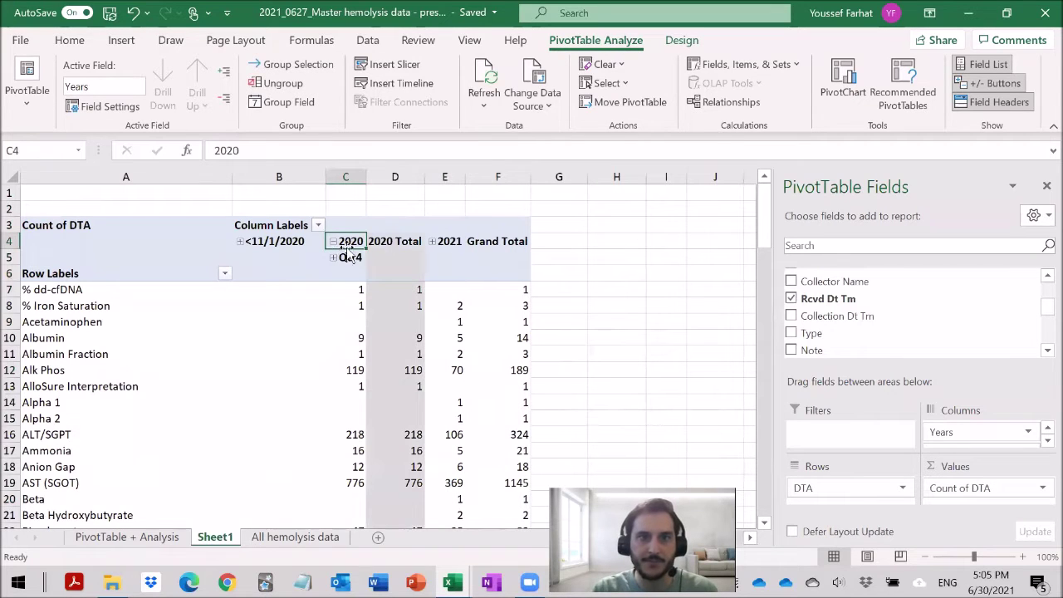
pyautogui.click(333, 257)
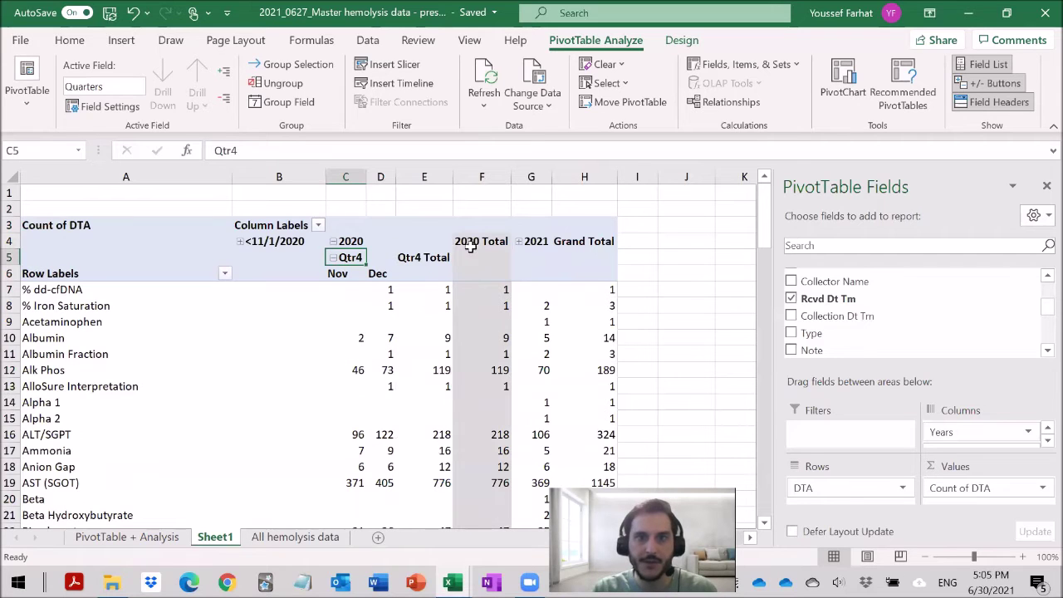
pyautogui.click(518, 241)
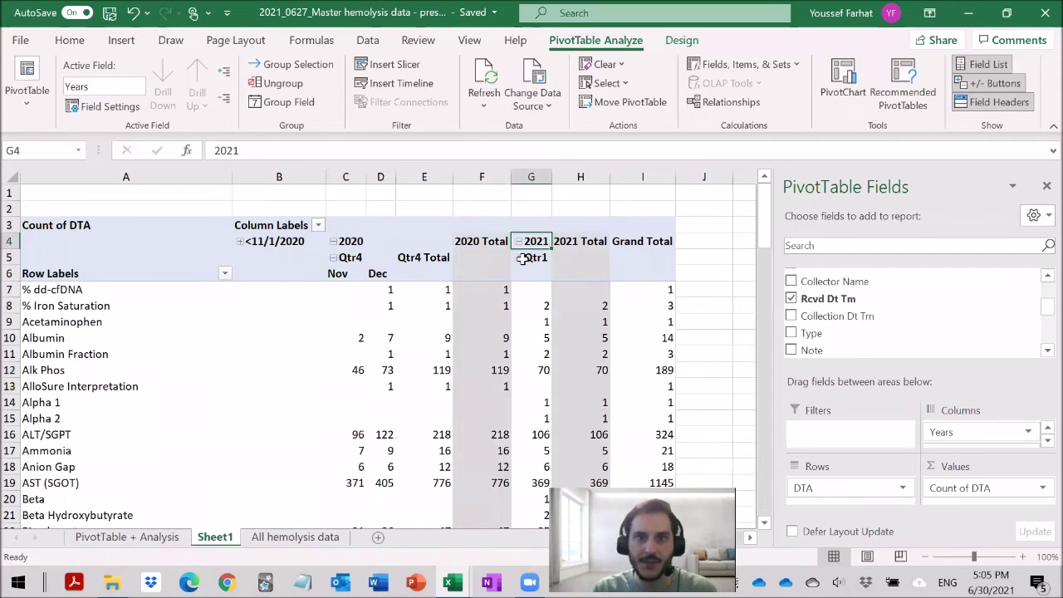
pyautogui.click(519, 258)
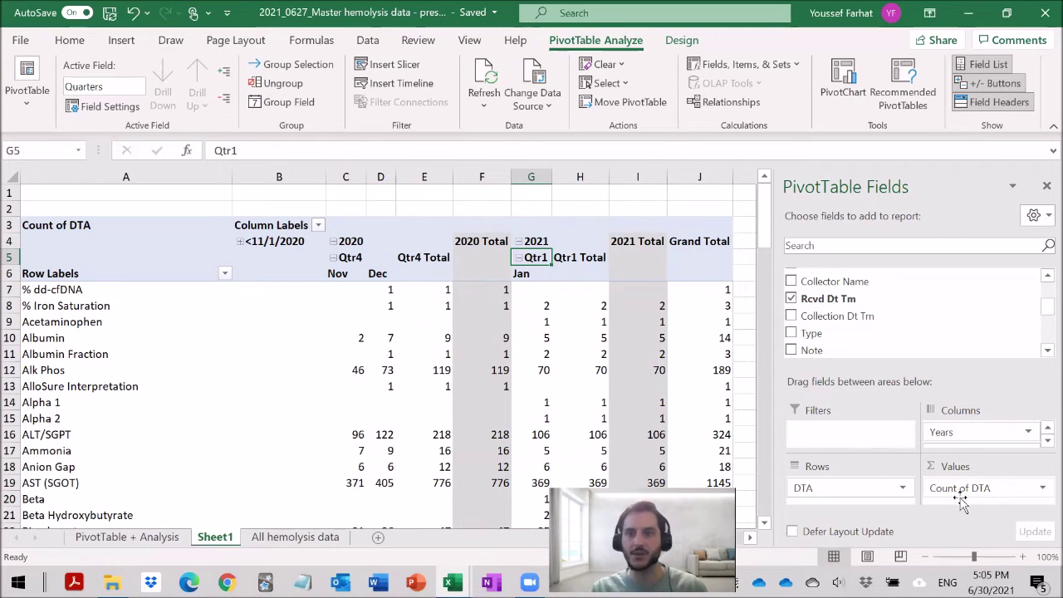
# Step: Review the summary calculation options in the value field settings of Count of DTA, and cancel the dialog
pyautogui.click(1014, 486)
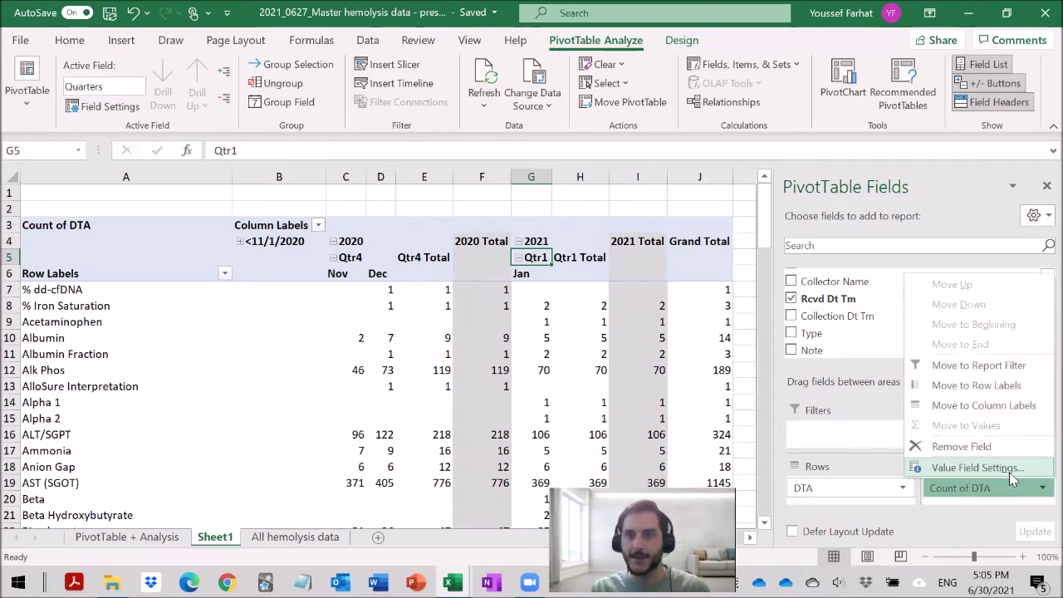
pyautogui.click(1008, 470)
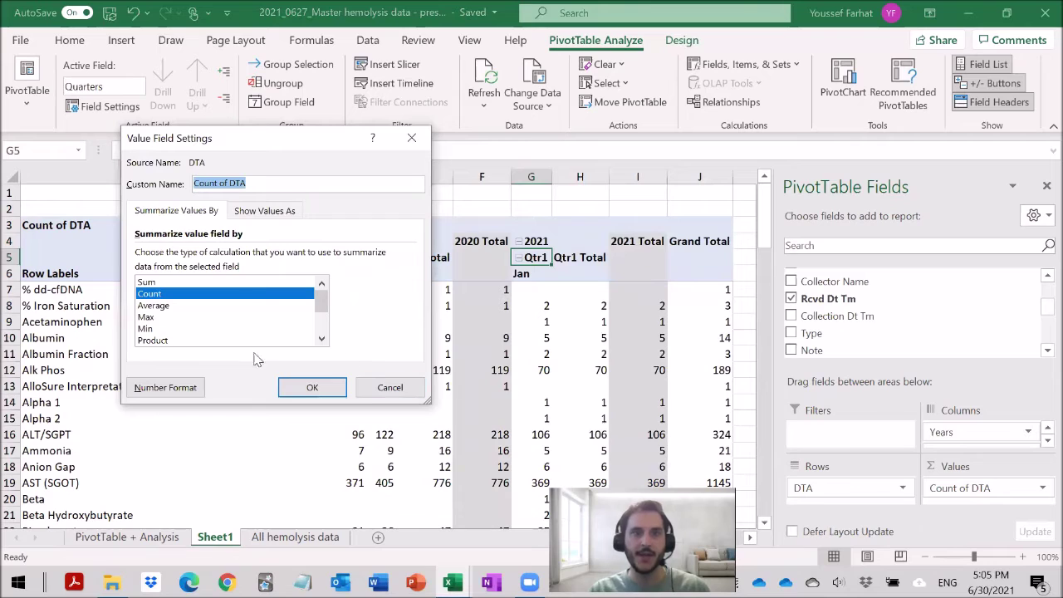
pyautogui.click(396, 385)
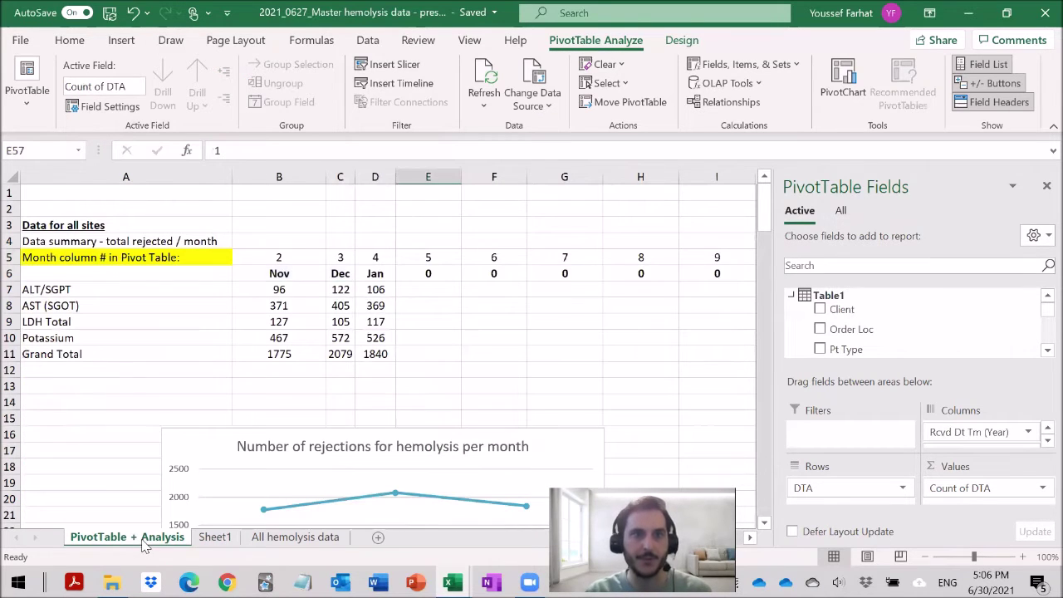
# Step: Examine the existing PivotTable of monthly DTA counts below the chart on the PivotTable + Analysis sheet
pyautogui.scroll(-17, 197, 440)
pyautogui.scroll(5, 201, 427)
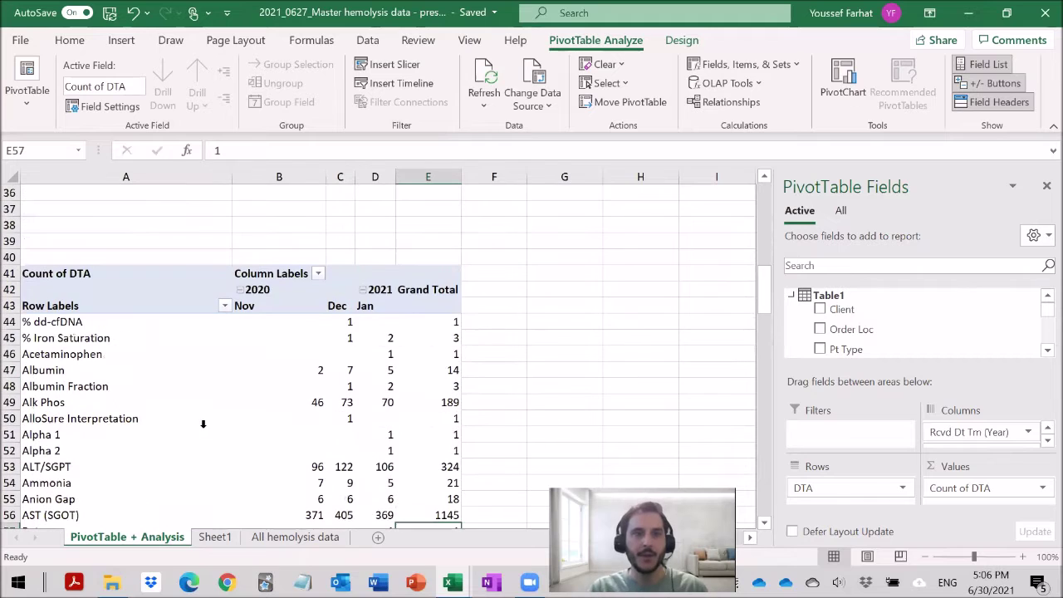
pyautogui.scroll(-2, 107, 440)
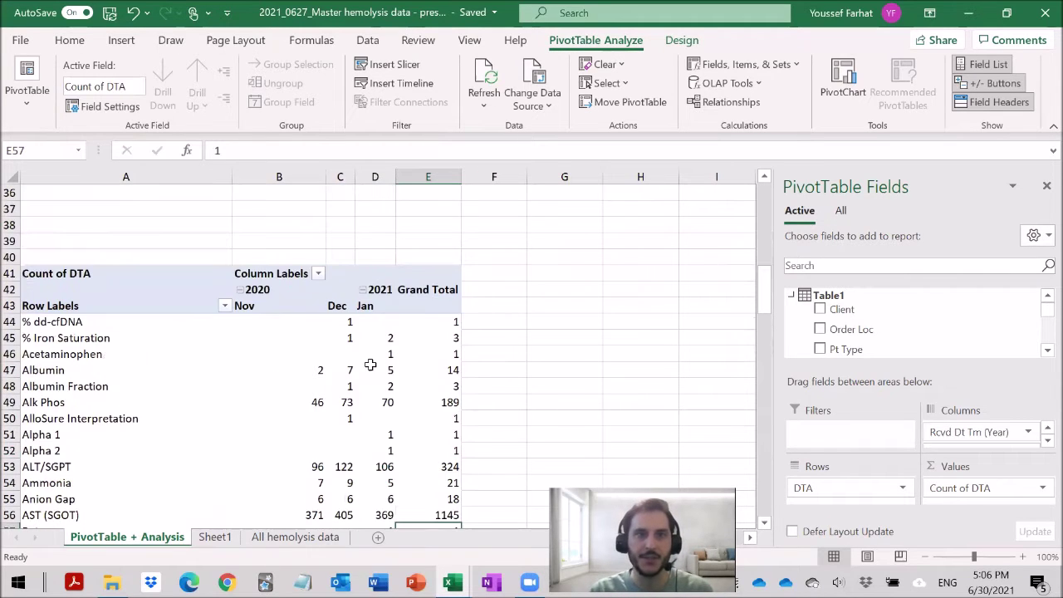
pyautogui.scroll(2, 369, 365)
pyautogui.scroll(4, 279, 390)
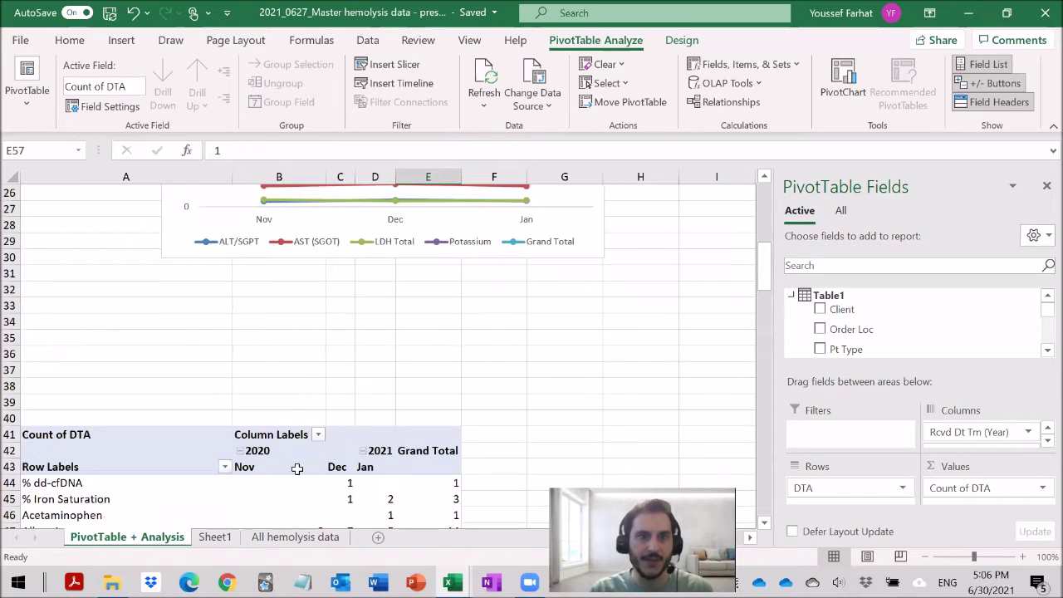
pyautogui.scroll(-4, 296, 469)
pyautogui.scroll(-2, 297, 468)
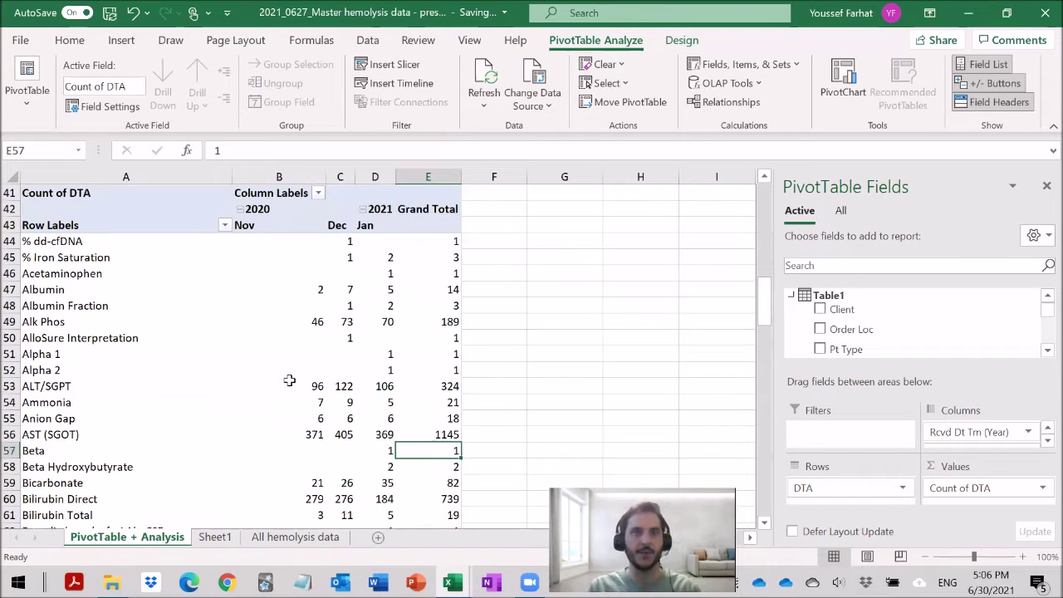
# Step: Inspect the Alk Phos and AST (SGOT) rows across the PivotTable's months, and copy the AST (SGOT) row
pyautogui.moveTo(57, 321); pyautogui.dragTo(446, 322)
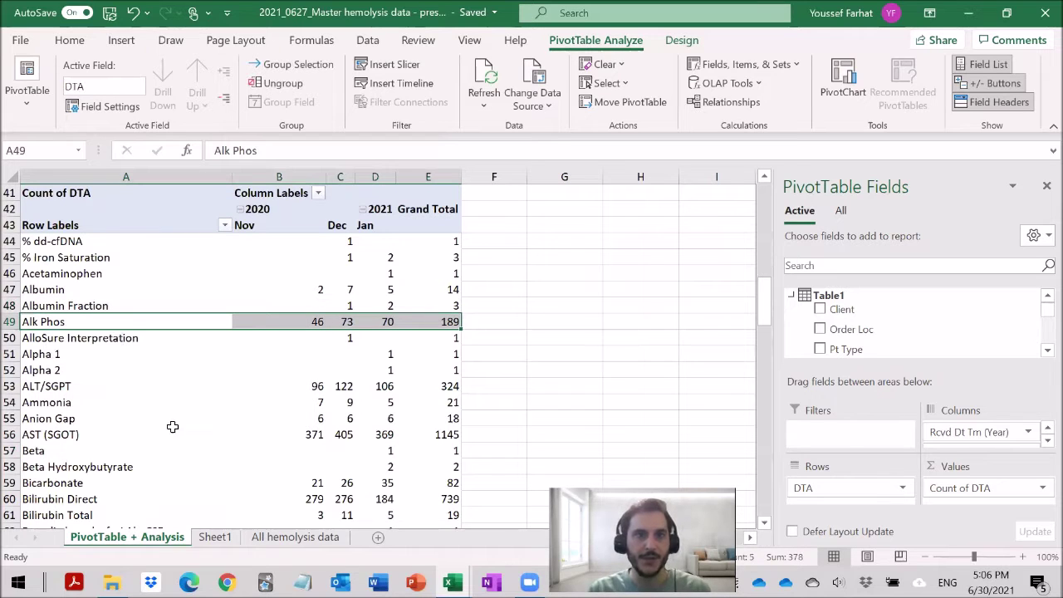
pyautogui.moveTo(90, 438); pyautogui.dragTo(445, 434)
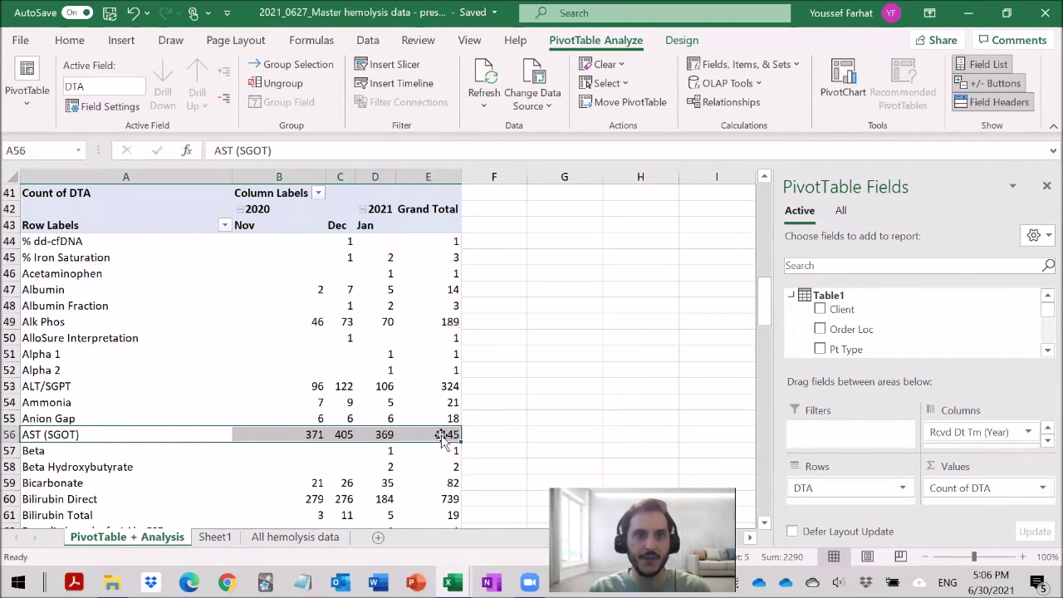
pyautogui.scroll(5, 180, 407)
pyautogui.scroll(-5, 178, 405)
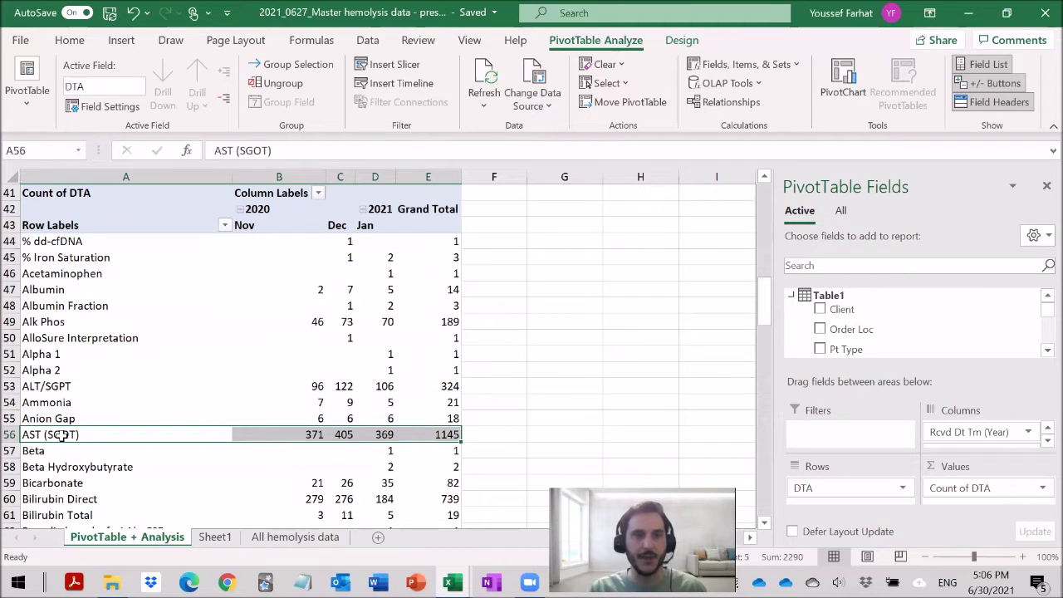
pyautogui.hotkey('ctrl', 'c')
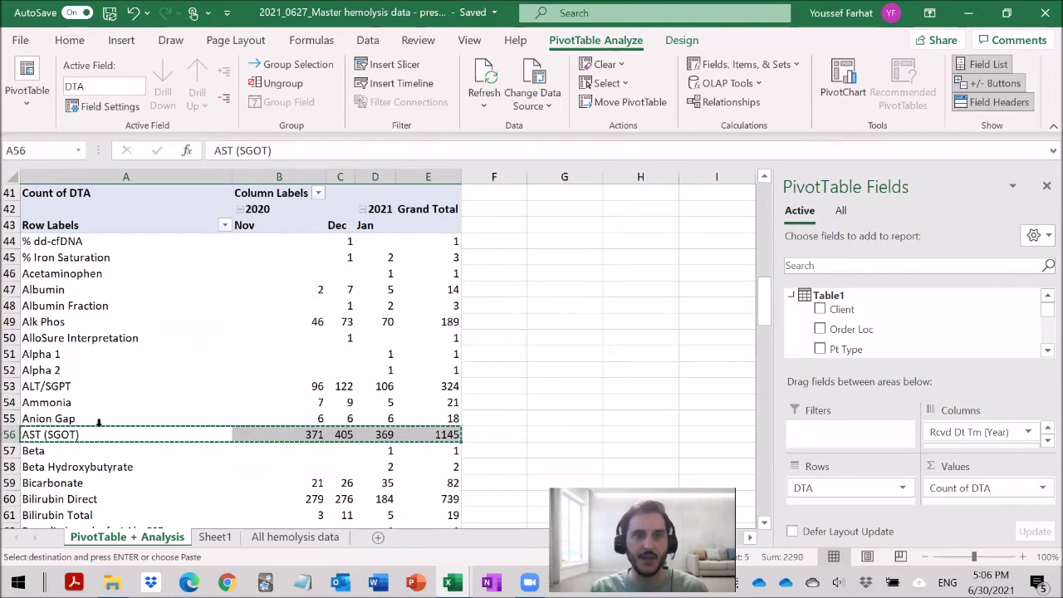
# Step: Examine the summary table of total rejections per month and the line chart of hemolysis rejections beneath it
pyautogui.scroll(5, 96, 419)
pyautogui.scroll(8, 97, 419)
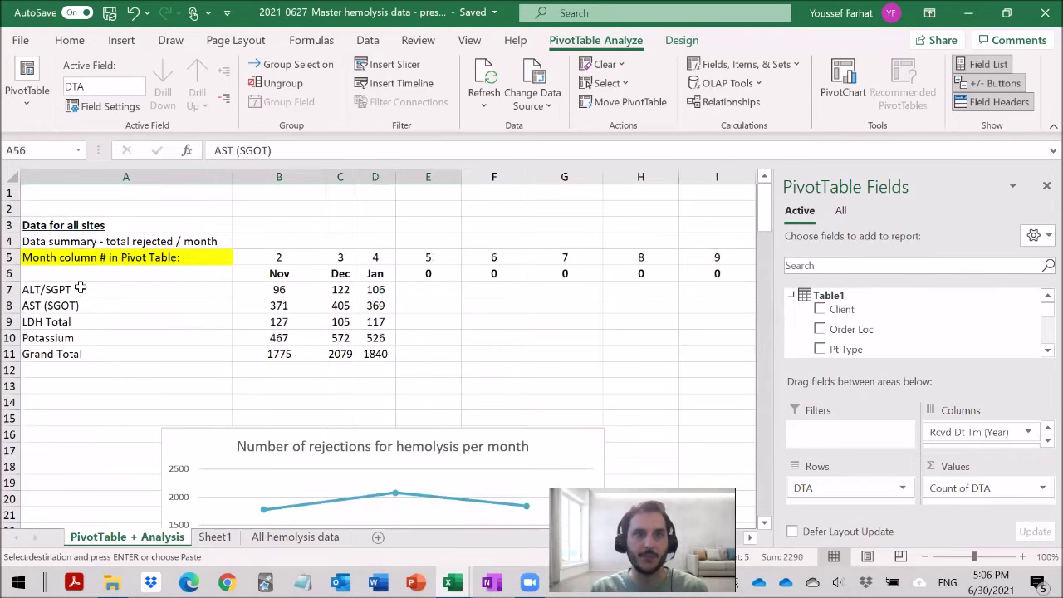
pyautogui.click(78, 289)
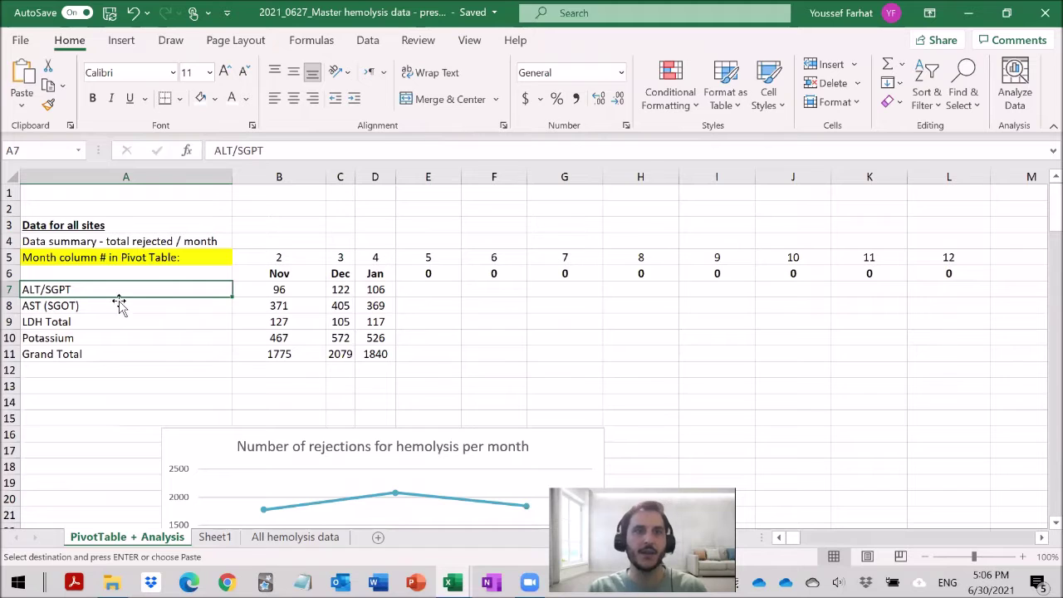
pyautogui.scroll(-2, 111, 287)
pyautogui.moveTo(111, 210); pyautogui.dragTo(377, 274)
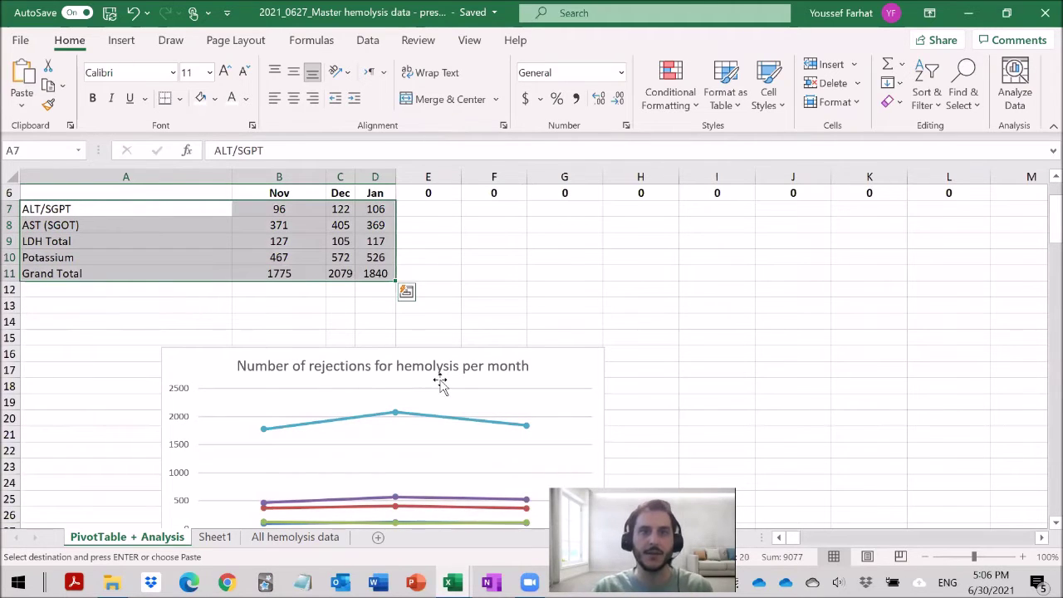
pyautogui.scroll(-2, 470, 384)
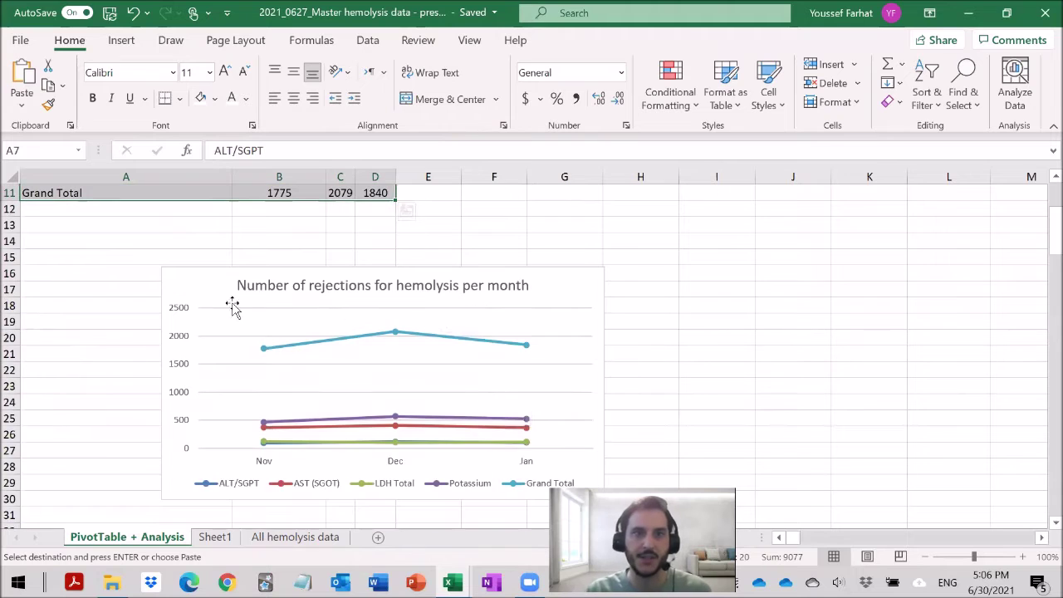
pyautogui.scroll(-2, 390, 373)
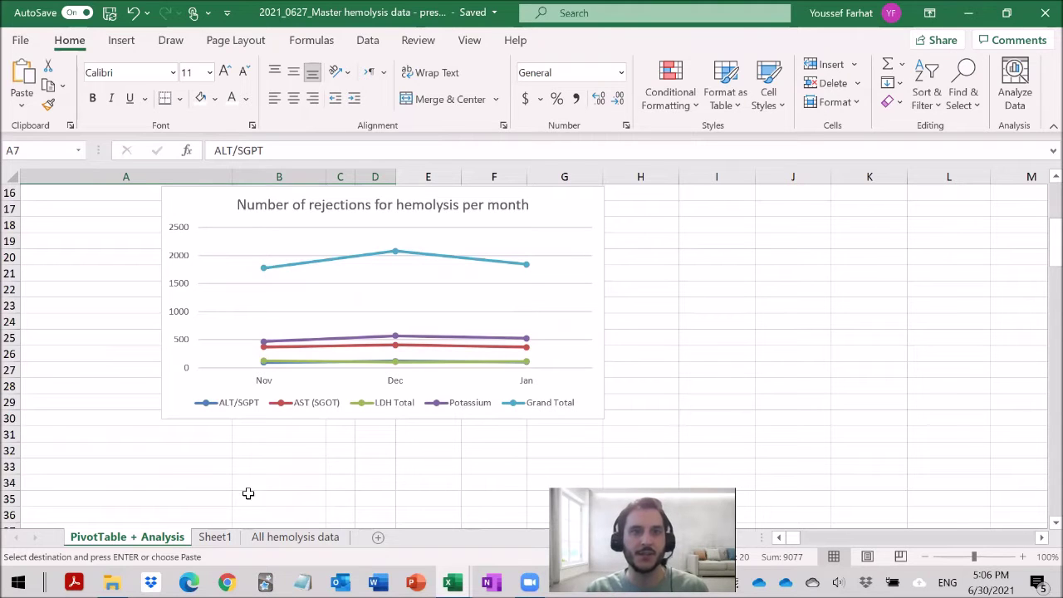
pyautogui.click(182, 486)
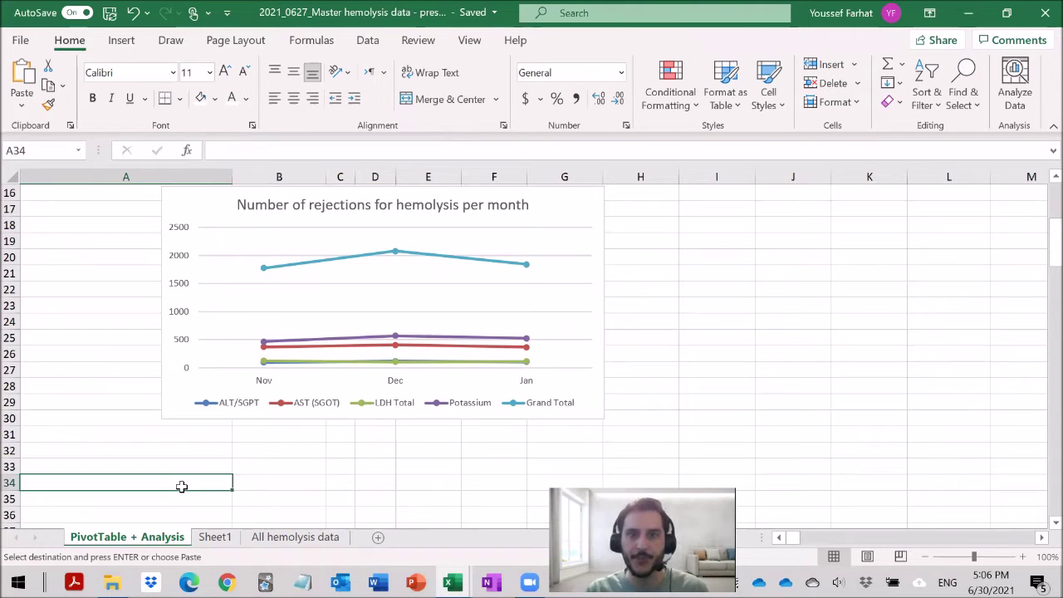
pyautogui.scroll(2, 182, 487)
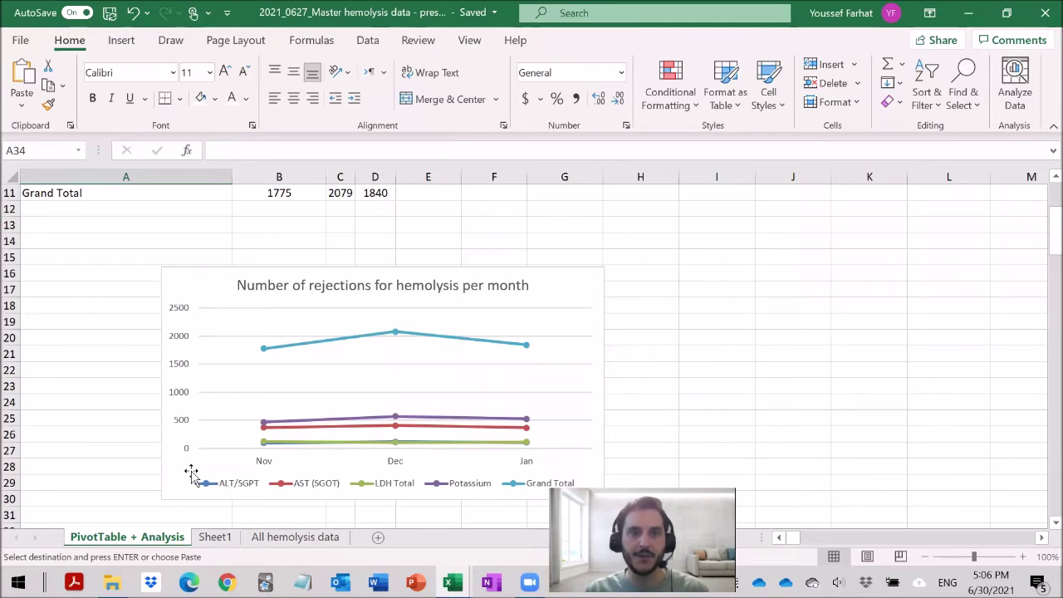
pyautogui.scroll(4, 191, 471)
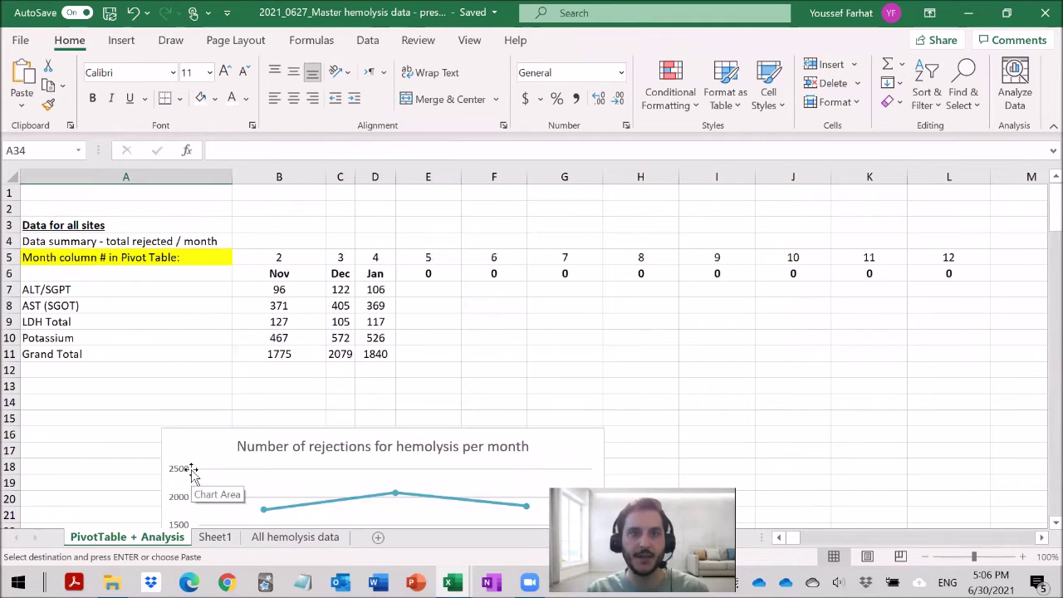
# Step: Check the source rows on the All hemolysis data sheet, and review the list of tests in the PivotTable + Analysis sheet's PivotTable
pyautogui.click(292, 537)
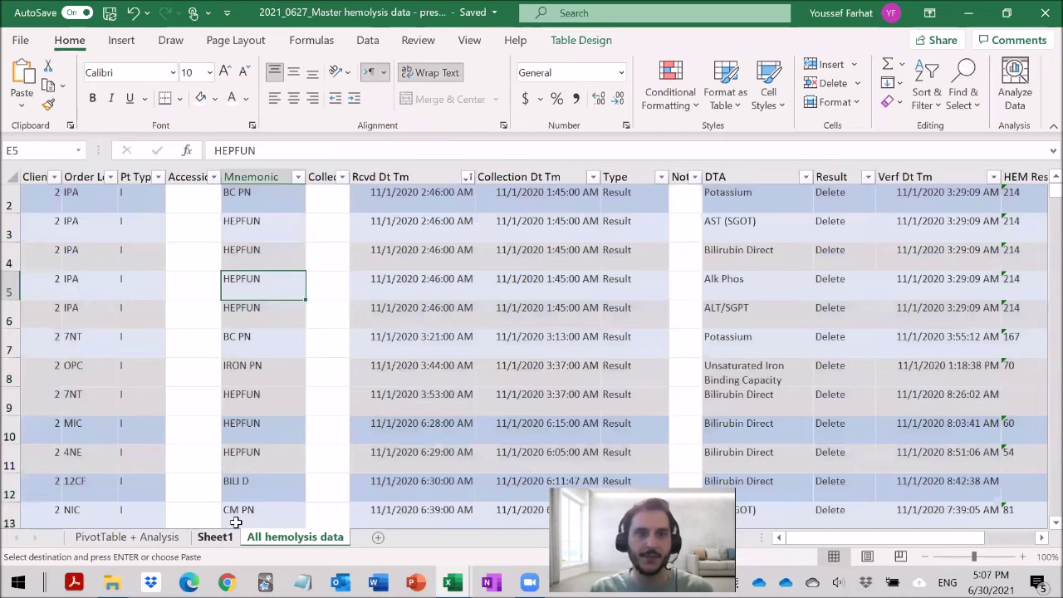
pyautogui.click(148, 539)
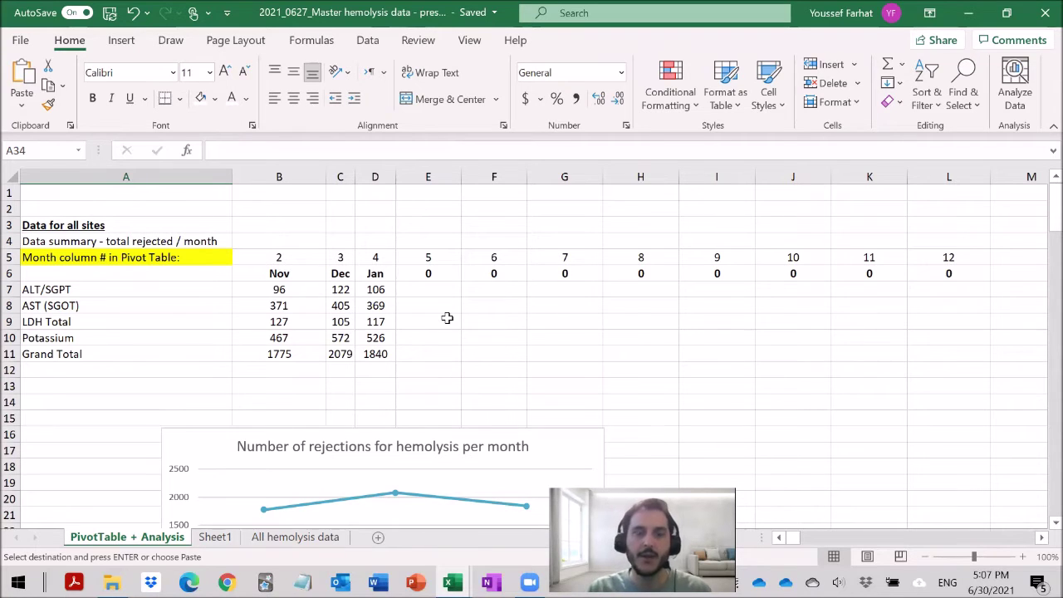
pyautogui.scroll(-15, 447, 317)
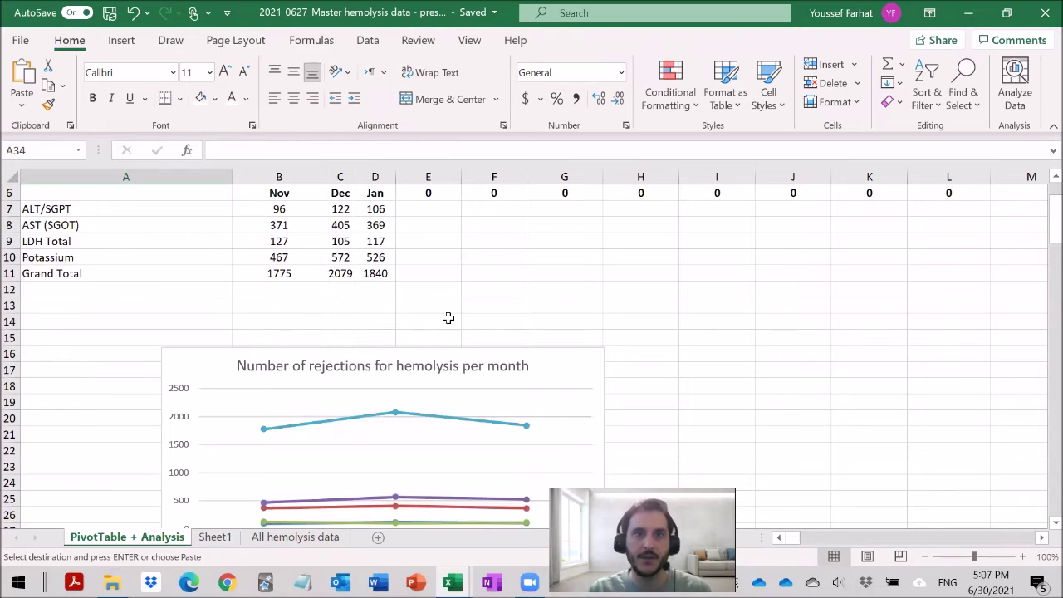
pyautogui.scroll(2, 123, 344)
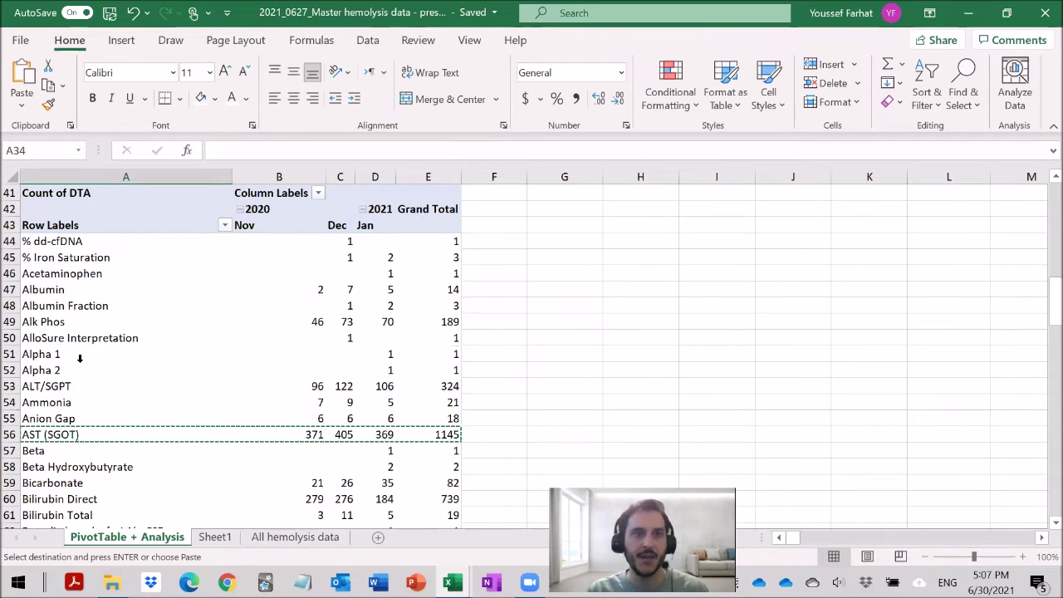
pyautogui.scroll(-5, 79, 424)
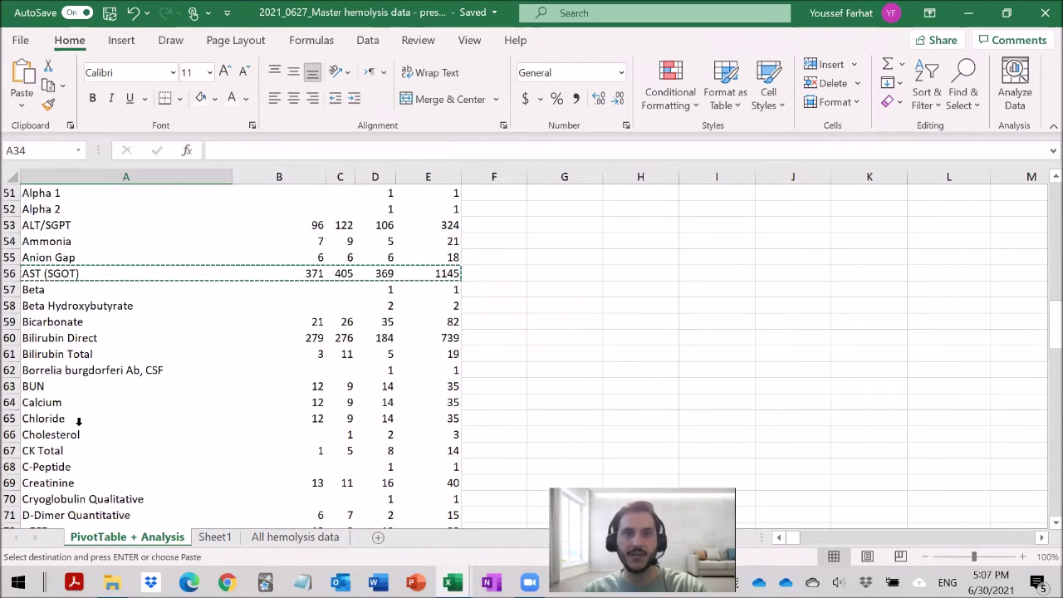
pyautogui.scroll(3, 91, 399)
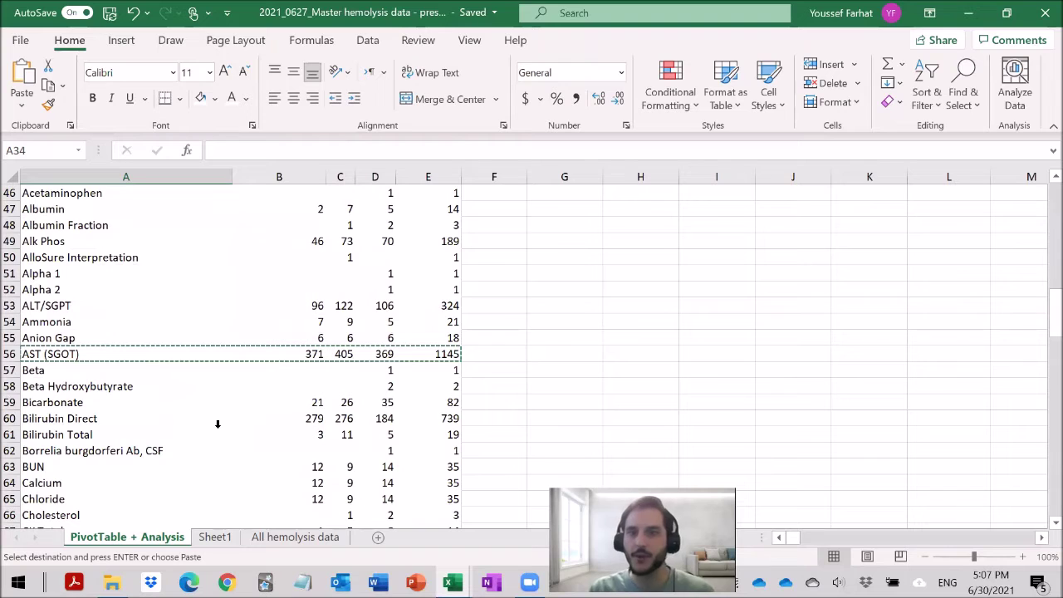
pyautogui.scroll(3, 217, 424)
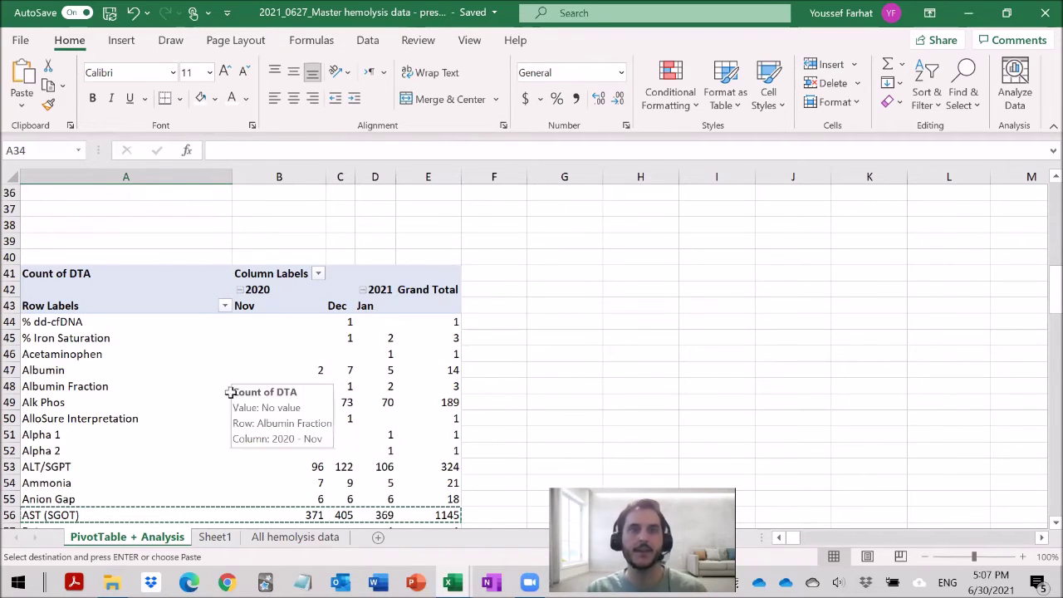
pyautogui.scroll(5, 221, 396)
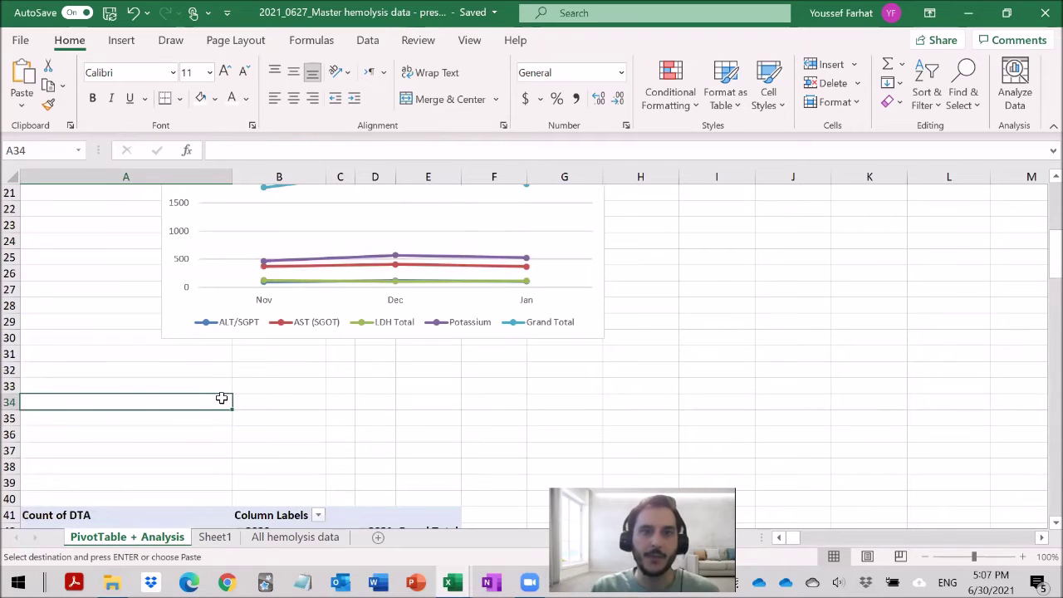
pyautogui.scroll(-5, 222, 399)
# Step: Examine the VLOOKUP formula in cell B8 behind the November AST (SGOT) count, checking its lookup value, table array and column index
pyautogui.scroll(12, 221, 396)
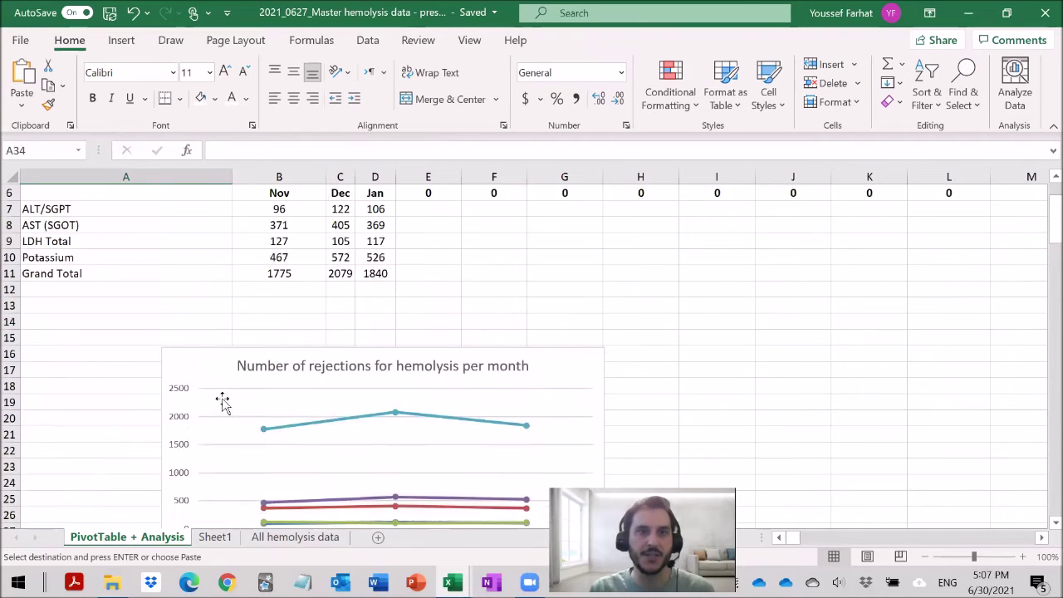
pyautogui.click(283, 304)
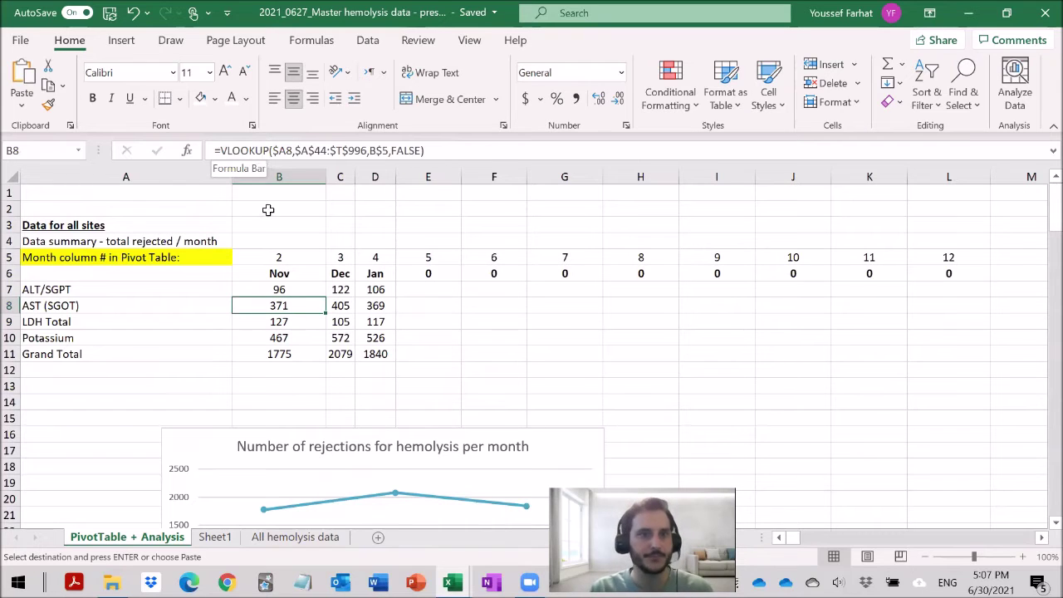
pyautogui.click(303, 151)
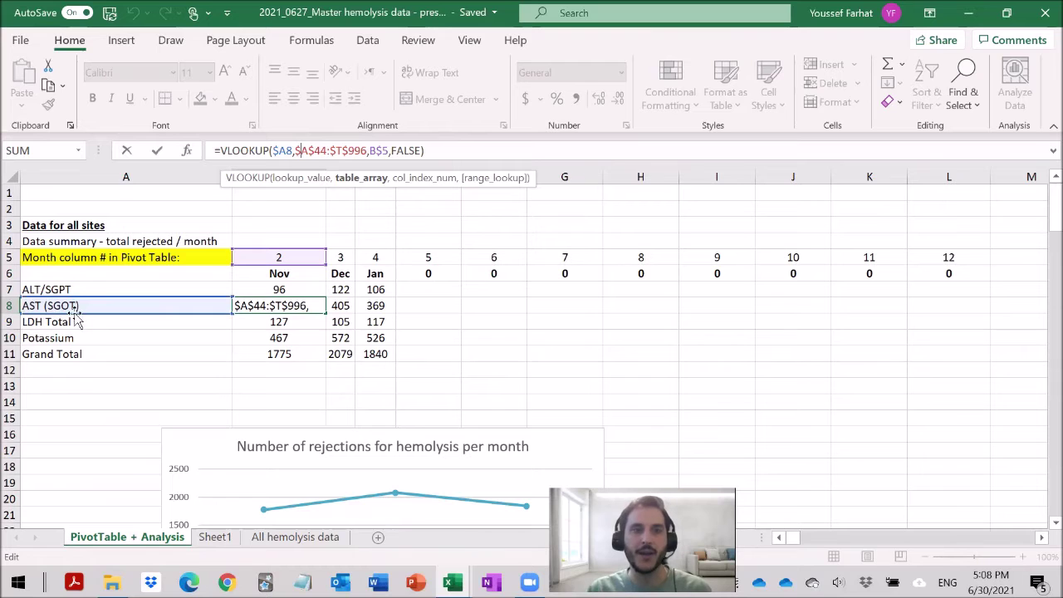
pyautogui.press('Escape')
pyautogui.scroll(-13, 97, 353)
pyautogui.scroll(12, 28, 353)
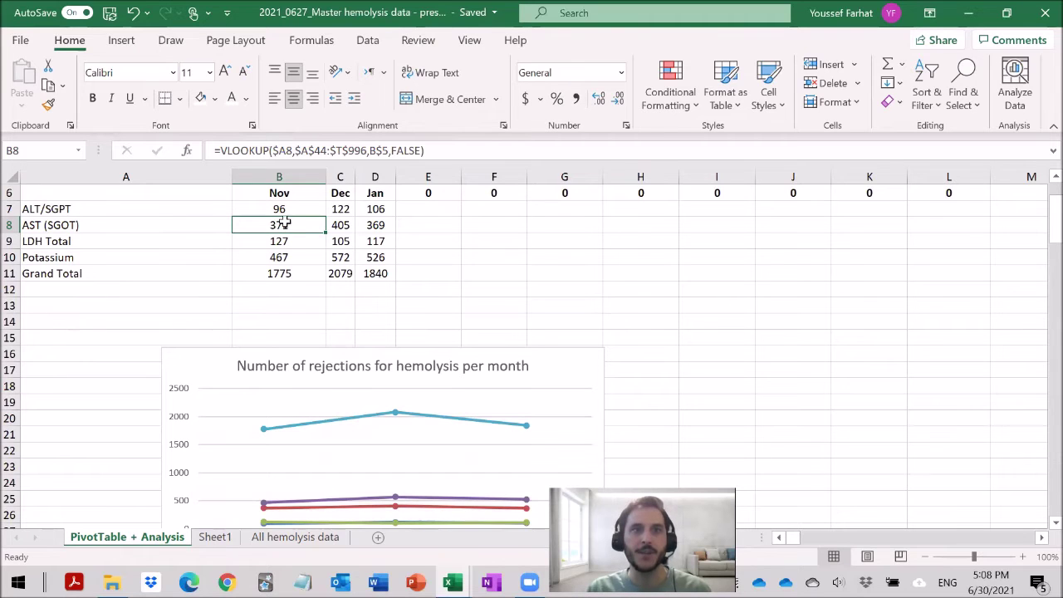
# Step: Trace the November AST (SGOT) count in the PivotTable and compare it with summary cell B8
pyautogui.scroll(-5, 278, 235)
pyautogui.scroll(-8, 225, 370)
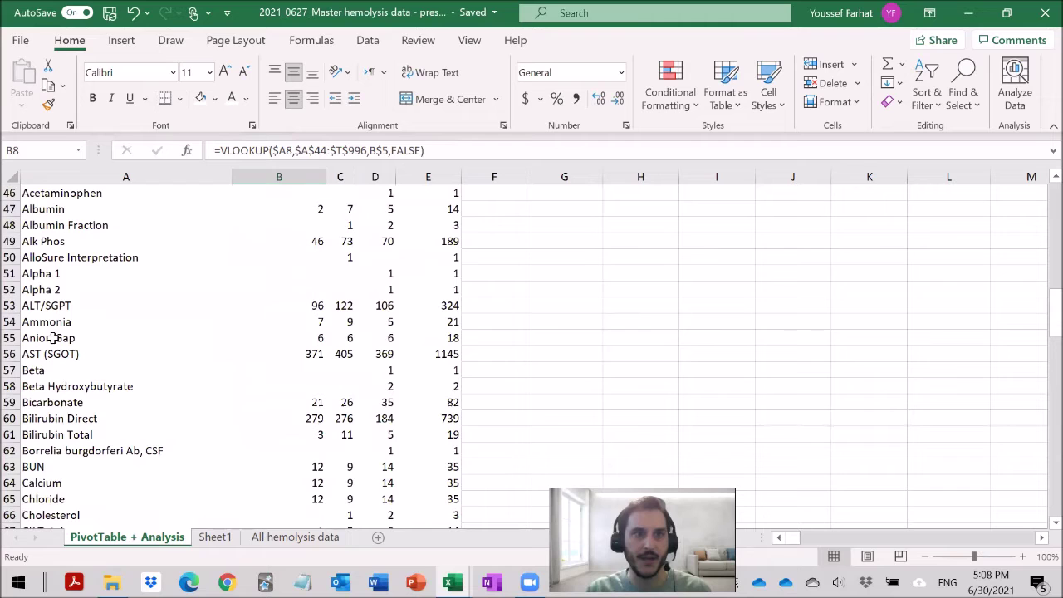
pyautogui.moveTo(54, 354); pyautogui.dragTo(283, 353)
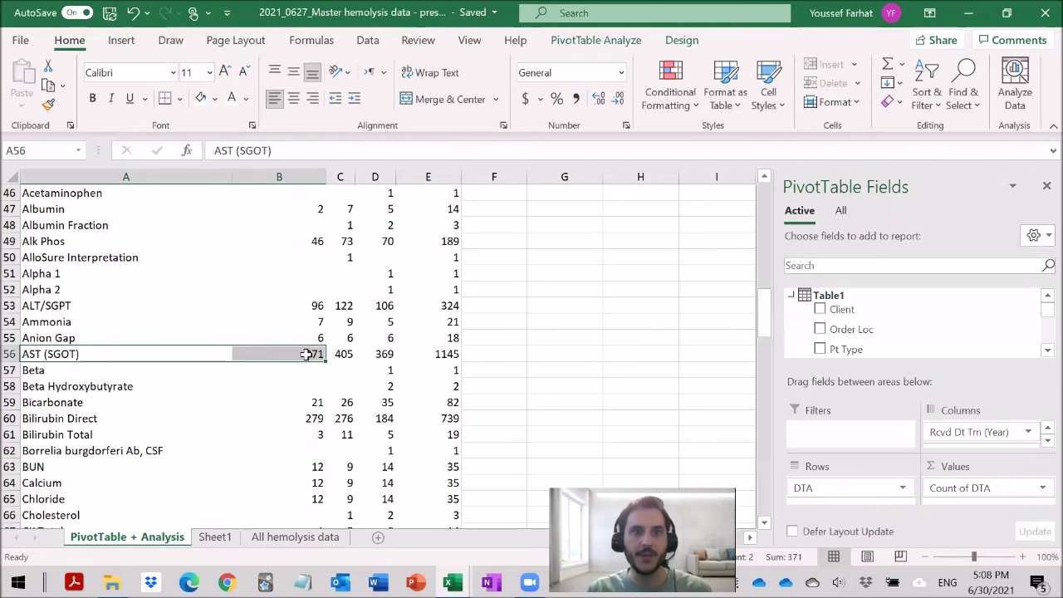
pyautogui.scroll(10, 307, 332)
pyautogui.scroll(5, 299, 258)
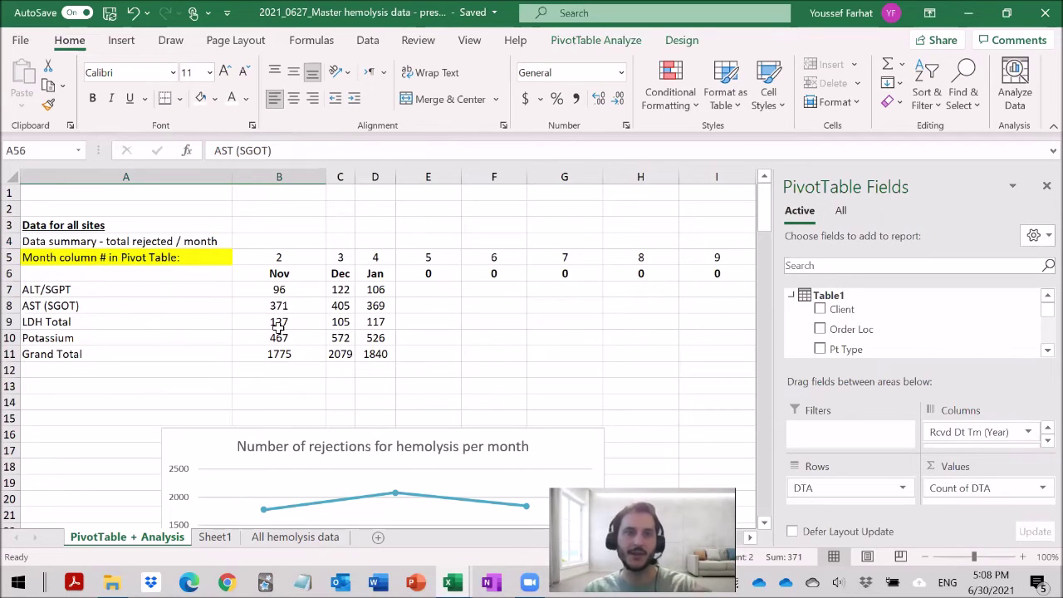
pyautogui.click(279, 307)
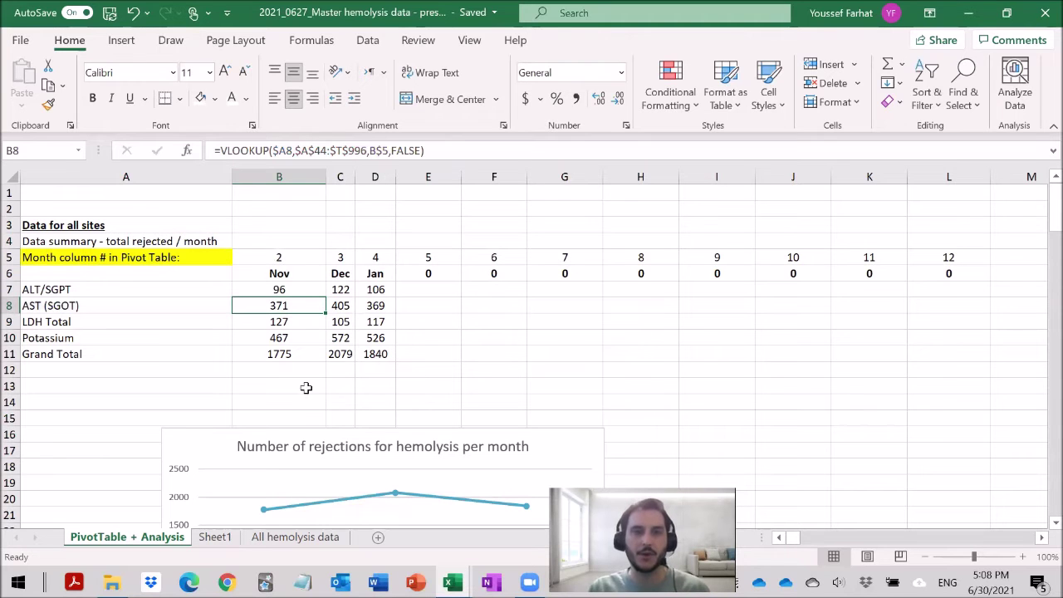
# Step: On the All hemolysis data sheet, select cell A5697, the first empty cell beneath the last record
pyautogui.click(274, 537)
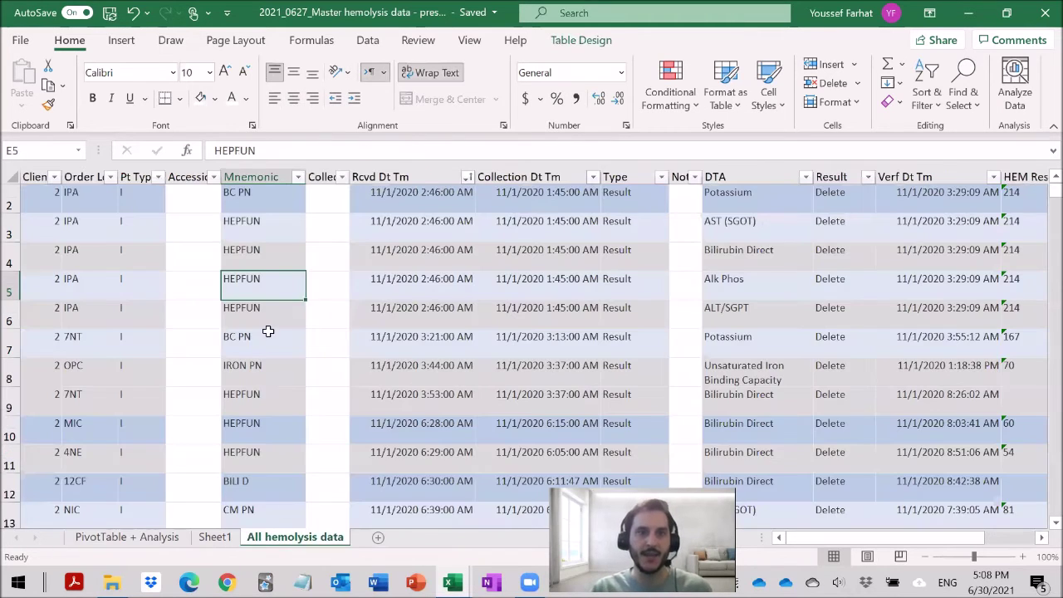
pyautogui.scroll(-15, 266, 399)
pyautogui.click(44, 382)
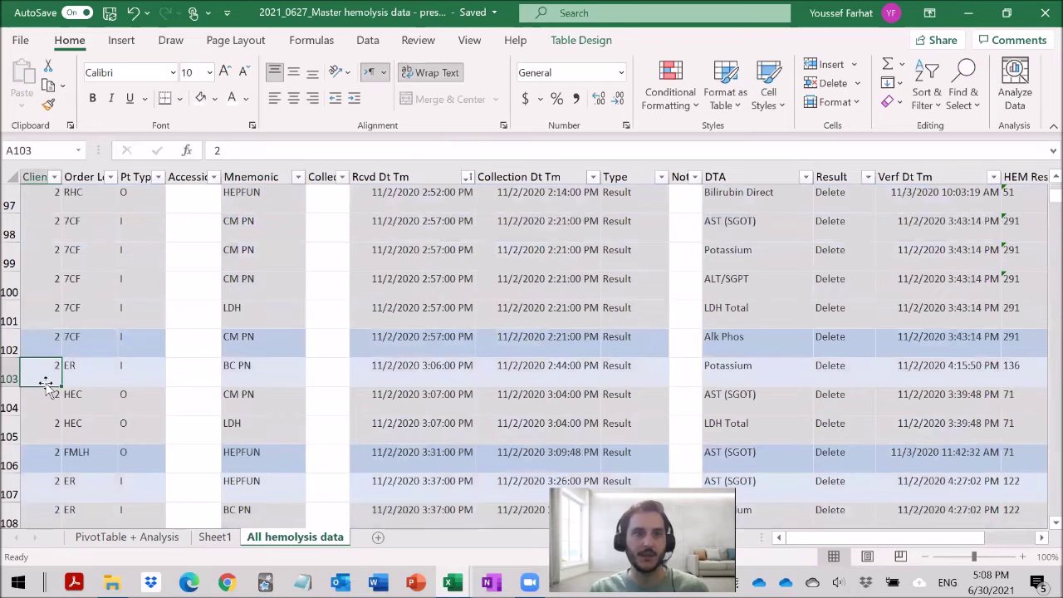
pyautogui.hotkey('ctrl', 'Down')
pyautogui.scroll(-5, 50, 384)
pyautogui.scroll(2, 73, 334)
pyautogui.click(48, 222)
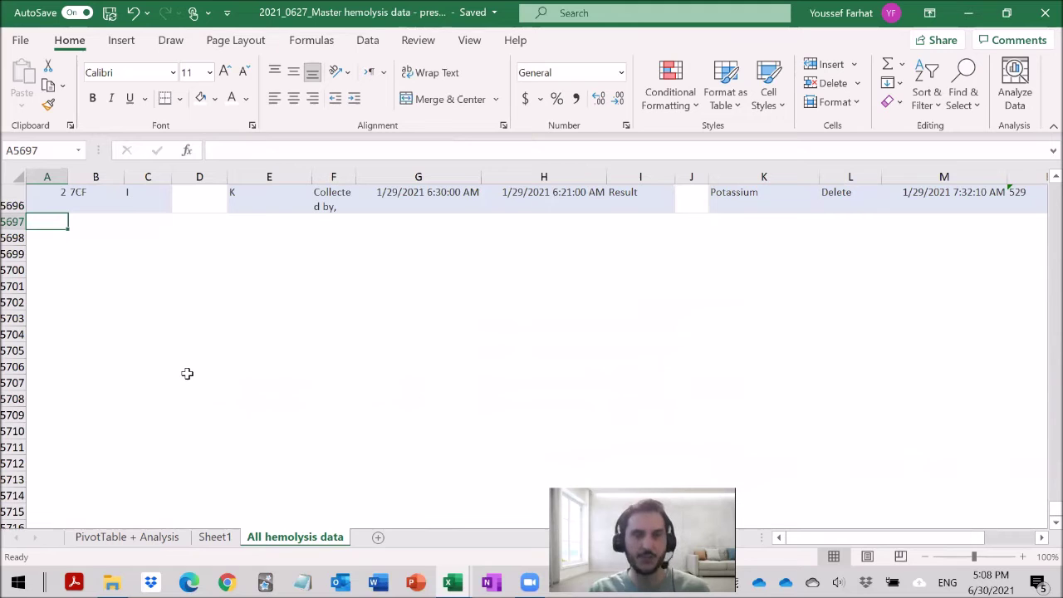
# Step: Switch to the February 2021 hemolysis data workbook and copy all DELETE_CLOT records from Pt Type through HEM Type, starting at C2
pyautogui.hotkey('alt', 'Tab')
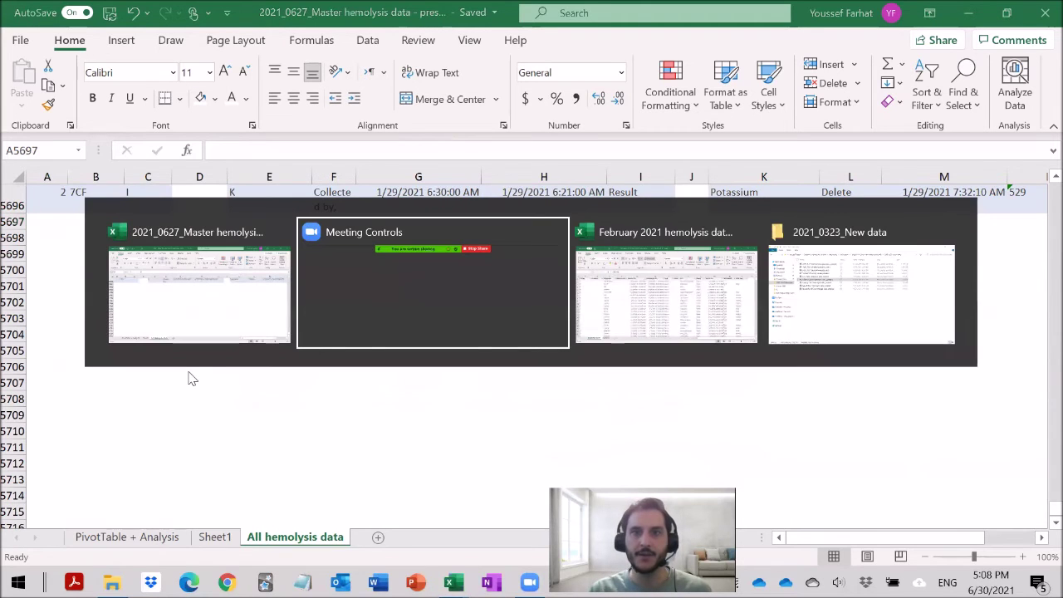
pyautogui.hotkey('alt', 'Tab')
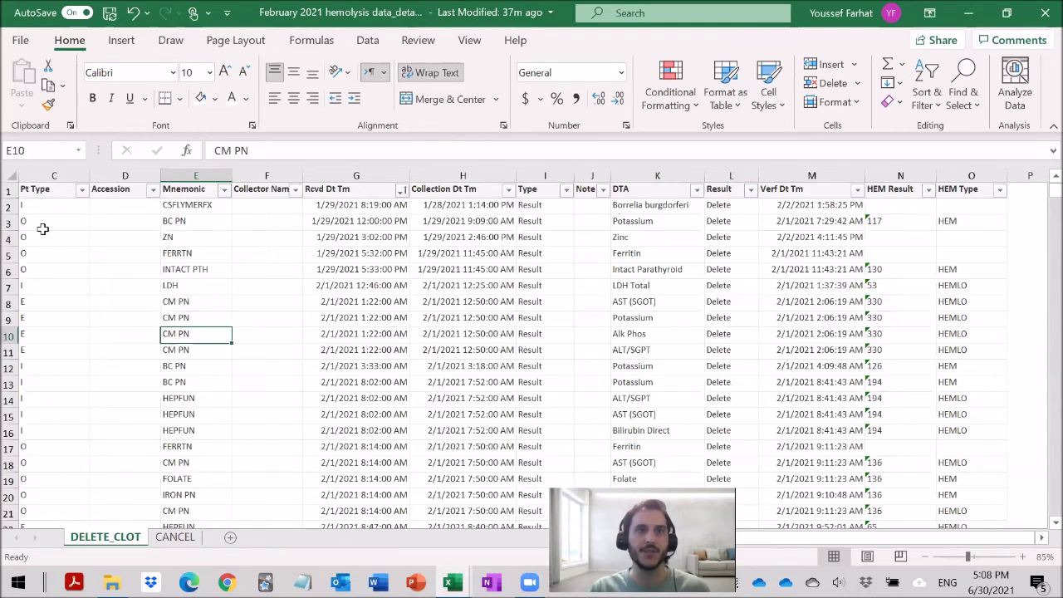
pyautogui.click(29, 203)
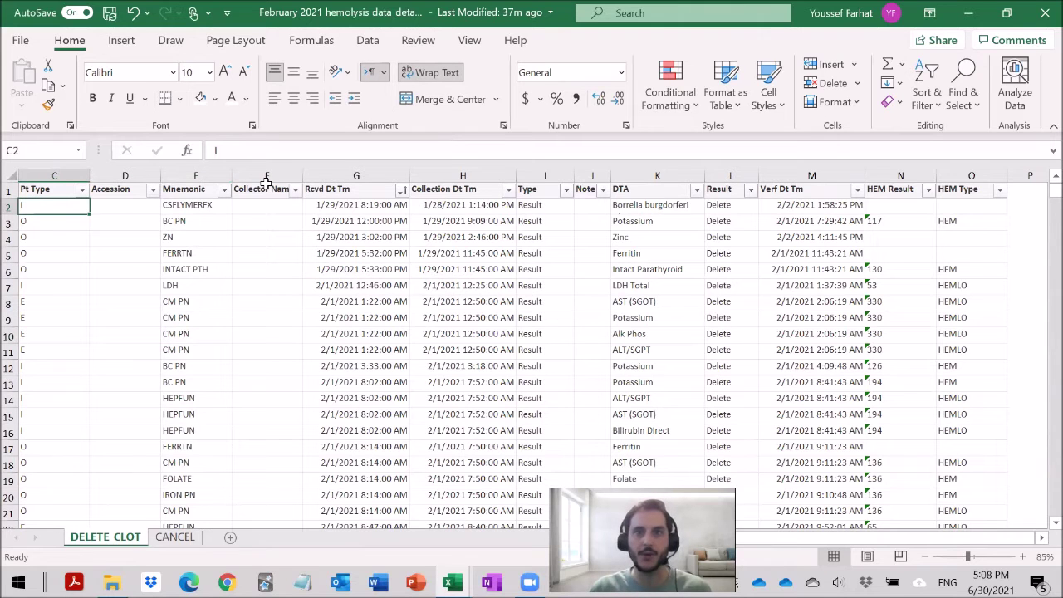
pyautogui.hotkey('ctrl', 'shift', 'Right')
pyautogui.hotkey('ctrl', 'shift', 'Right')
pyautogui.hotkey('ctrl', 'shift', 'Right')
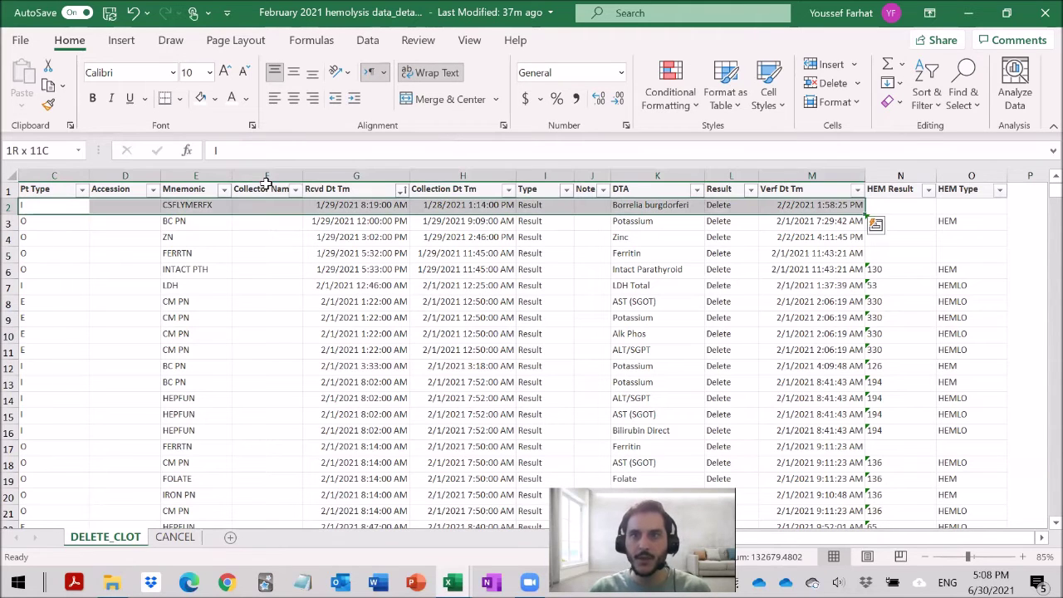
pyautogui.hotkey('shift', 'Right')
pyautogui.hotkey('shift', 'Right')
pyautogui.hotkey('ctrl', 'shift', 'Down')
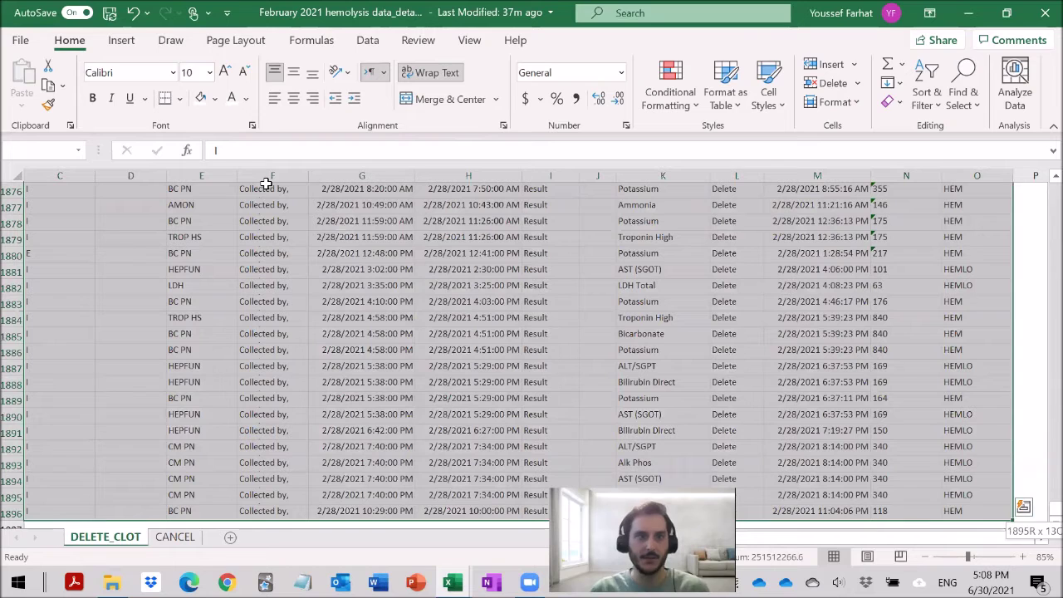
pyautogui.hotkey('ctrl', 'c')
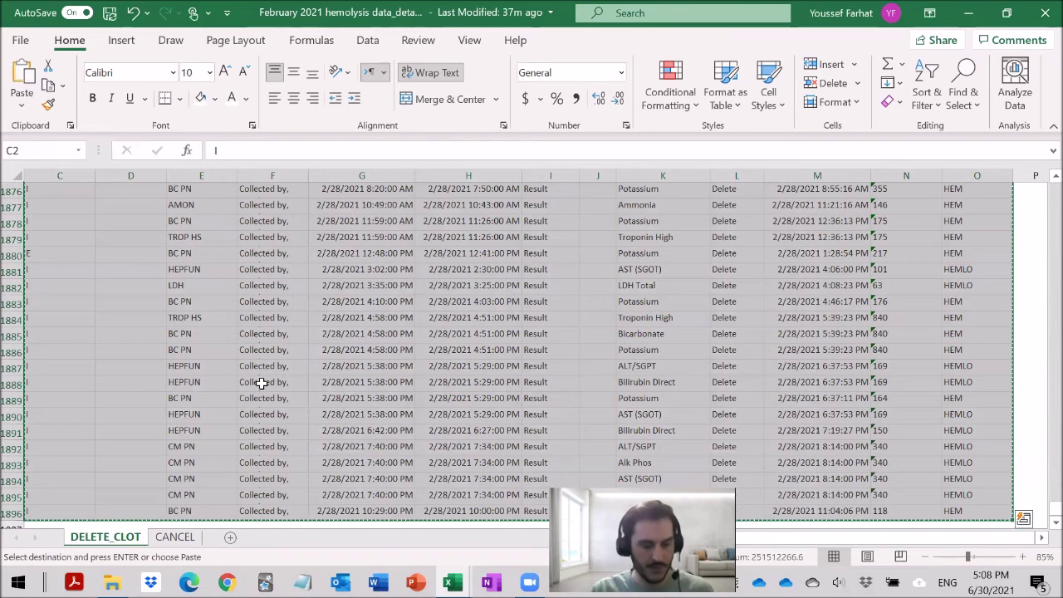
# Step: Try pasting the copied February columns at A5697 on the master workbook's All hemolysis data sheet, and undo the paste
pyautogui.hotkey('alt', 'Tab')
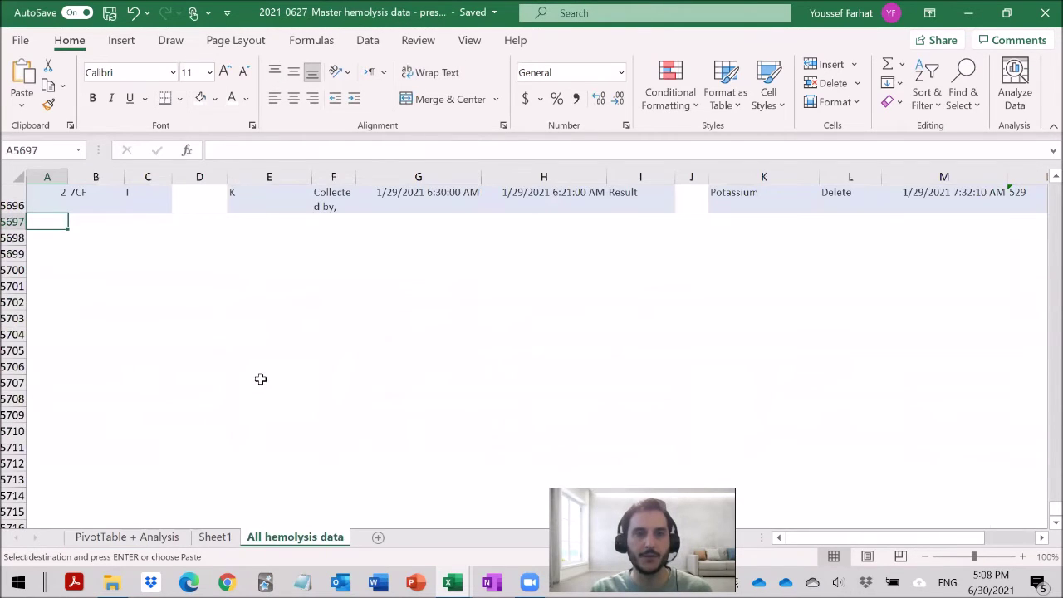
pyautogui.scroll(3, 169, 348)
pyautogui.scroll(-1, 166, 346)
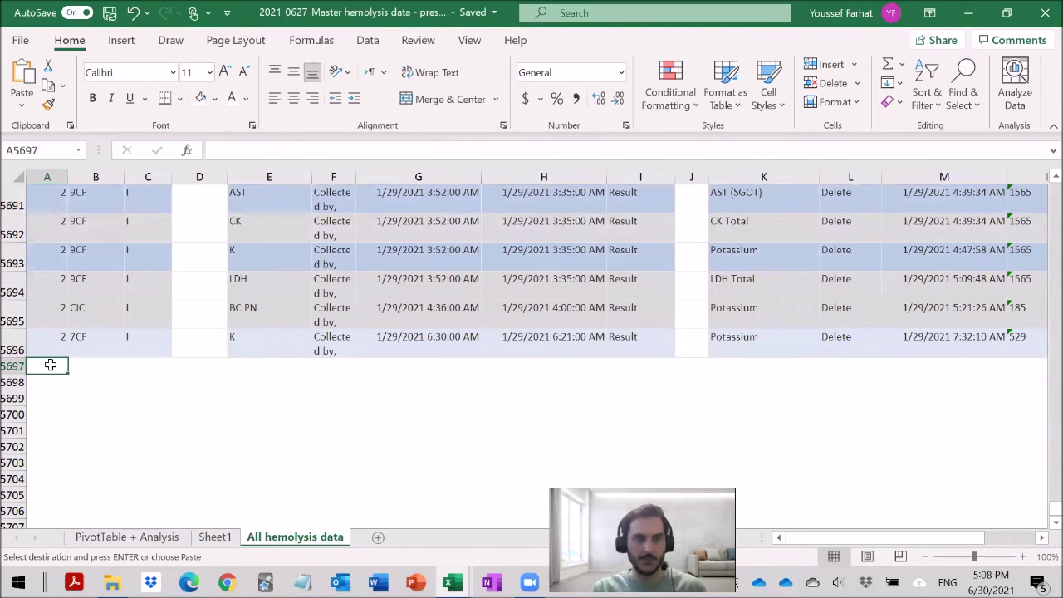
pyautogui.press('Return')
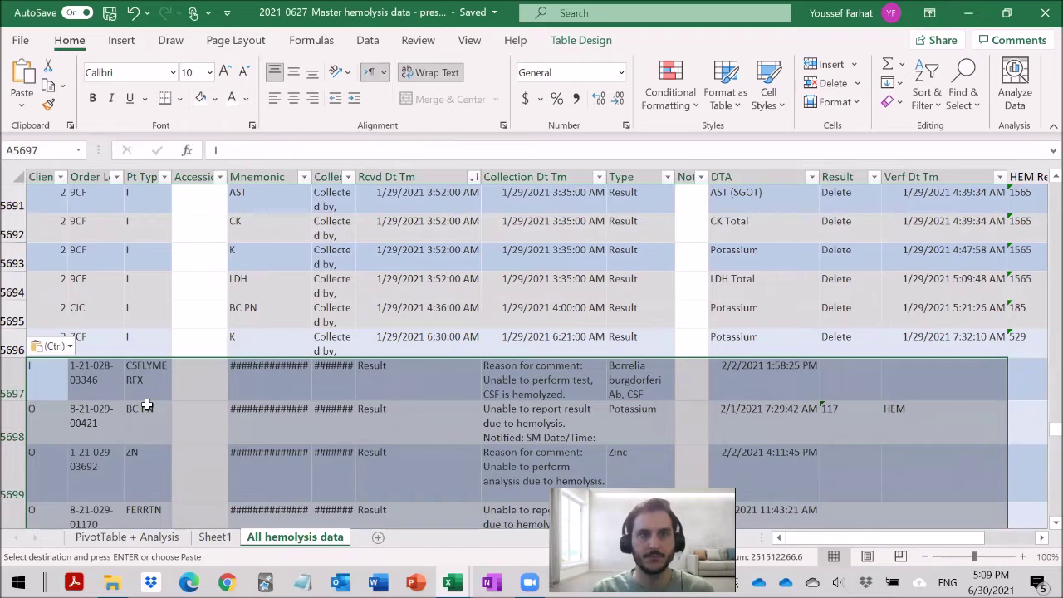
pyautogui.press('Escape')
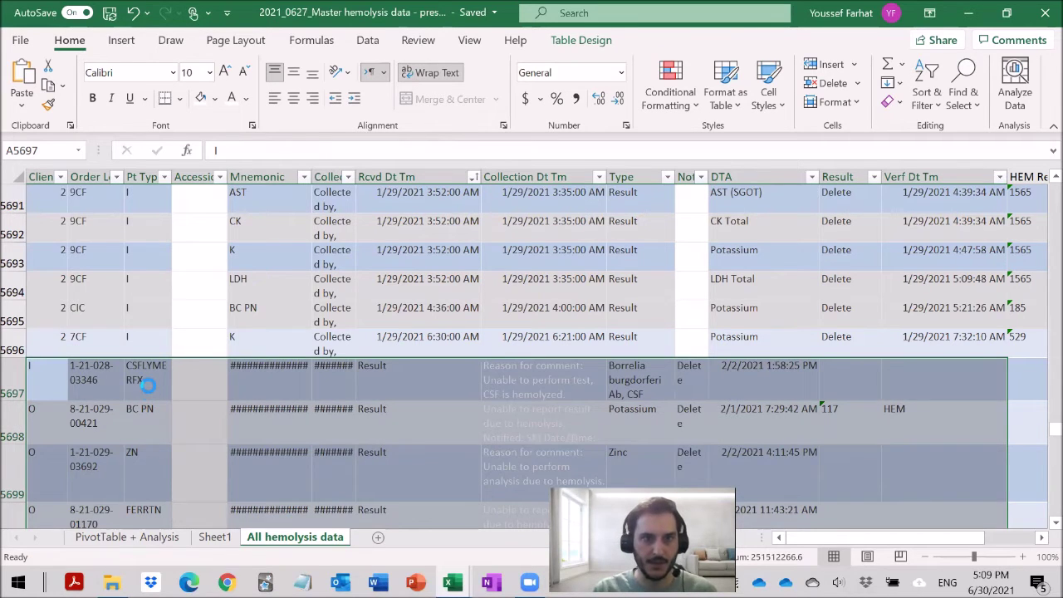
pyautogui.click(82, 381)
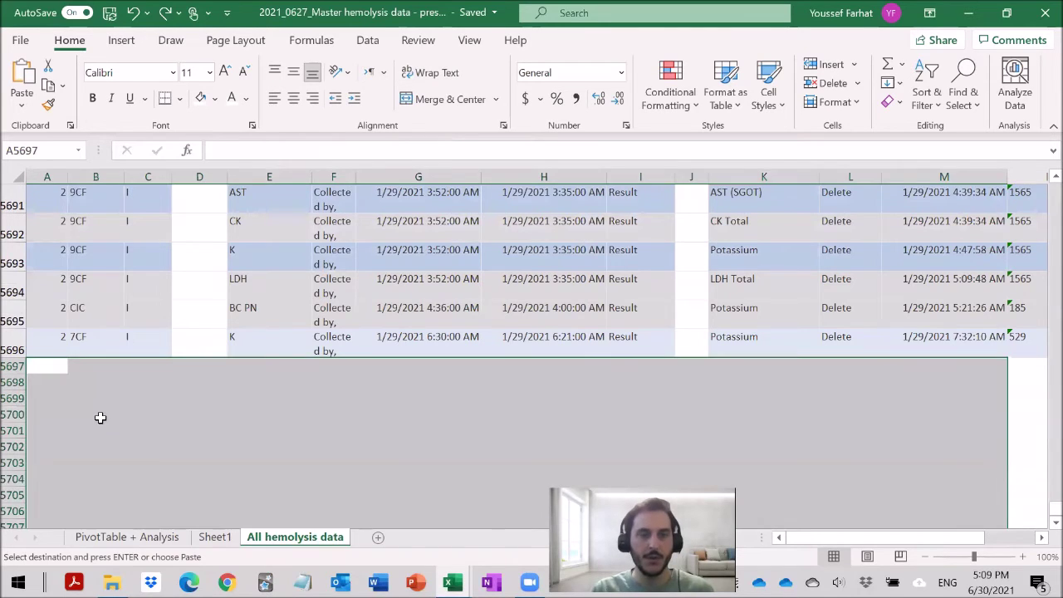
# Step: In the February 2021 workbook, select and copy all DELETE_CLOT records without the header, from Client through HEM Type (A2:O1896)
pyautogui.hotkey('ctrl', 'Tab')
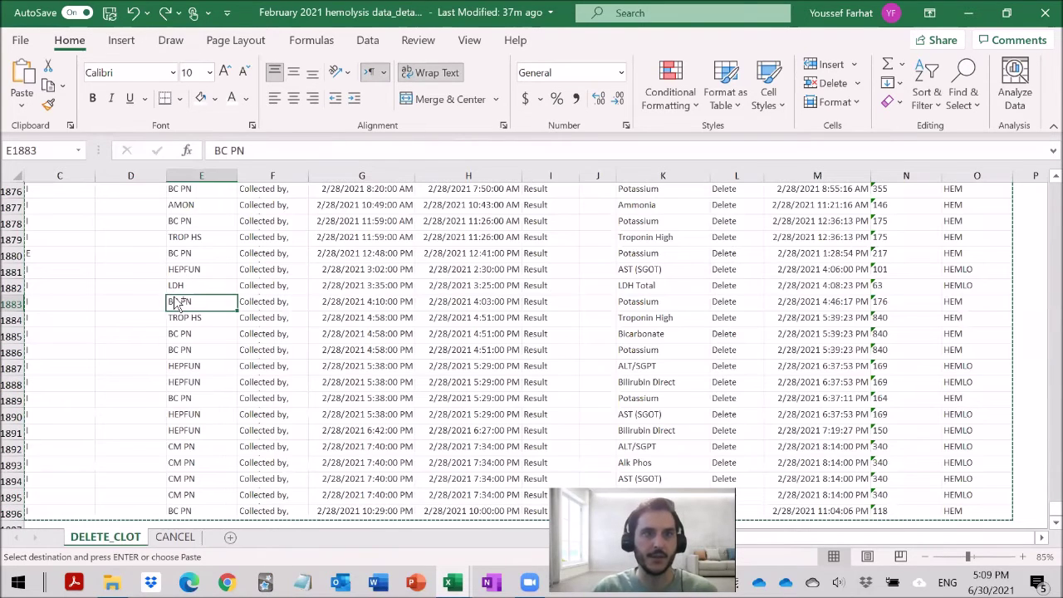
pyautogui.press('Home')
pyautogui.hotkey('ctrl', 'Home')
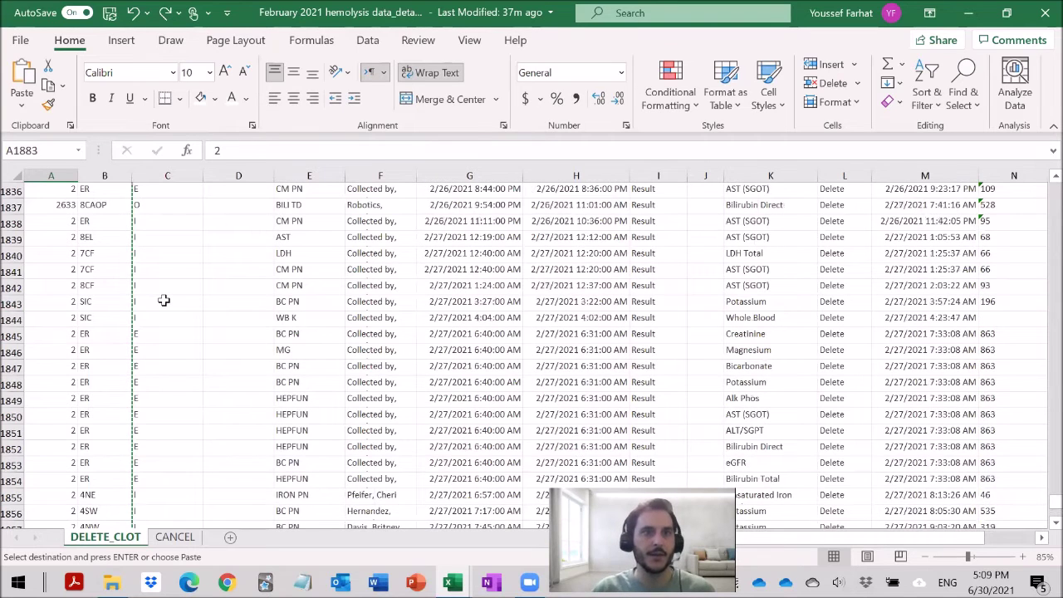
pyautogui.press('Down')
pyautogui.hotkey('ctrl', 'shift', 'Right')
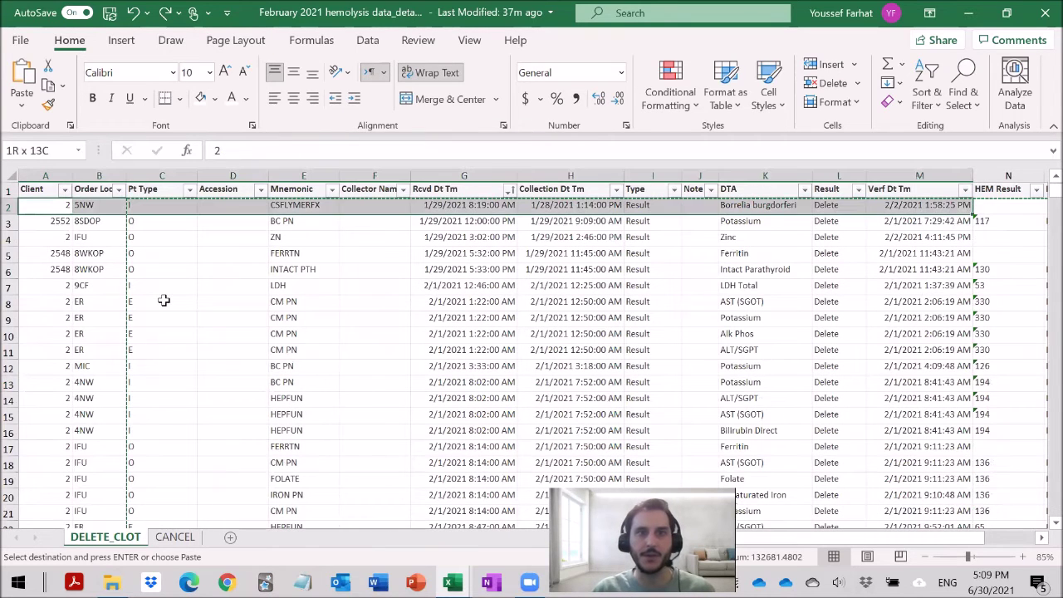
pyautogui.hotkey('shift', 'Right')
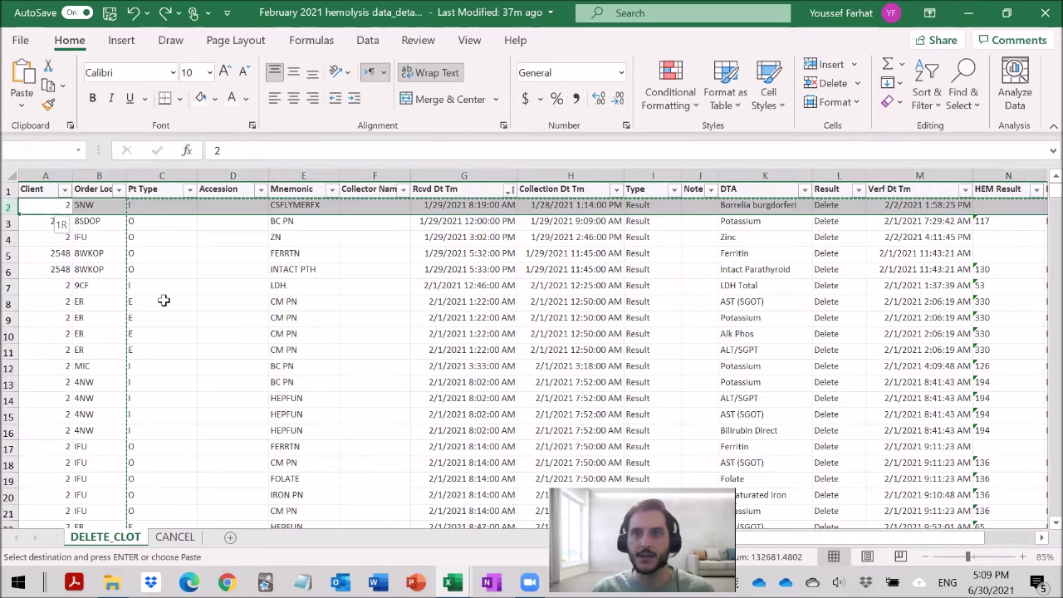
pyautogui.hotkey('ctrl', 'shift', 'Right')
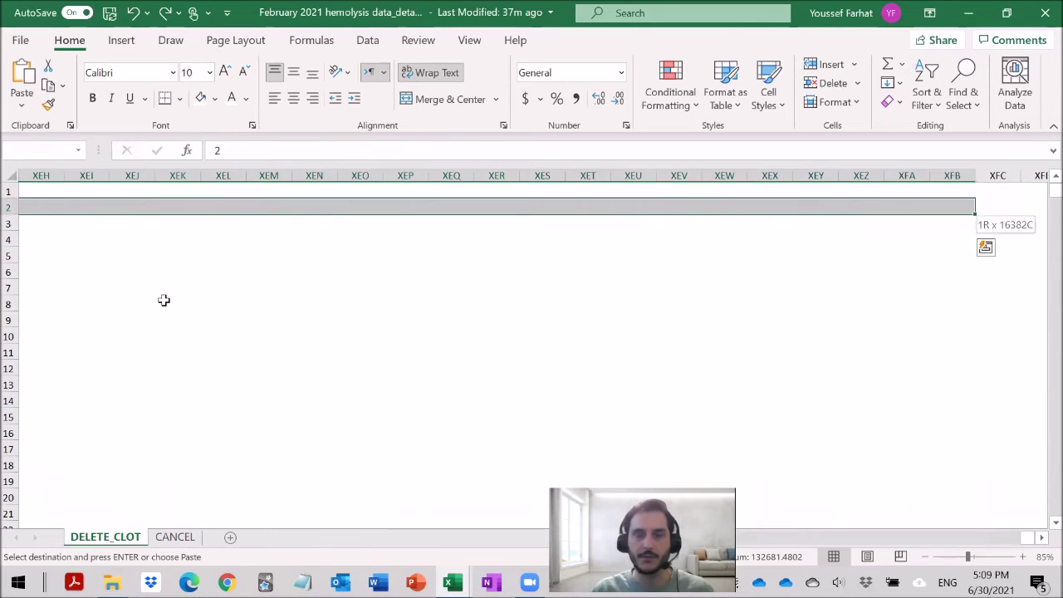
pyautogui.hotkey('ctrl', 'shift', 'Left')
pyautogui.hotkey('shift', 'Right')
pyautogui.hotkey('shift', 'Right')
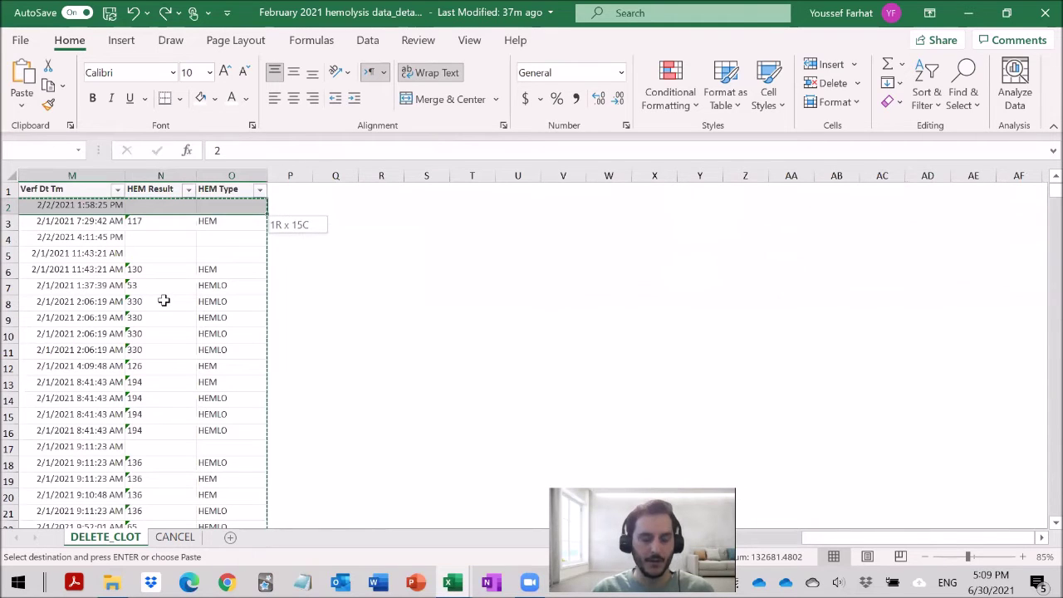
pyautogui.hotkey('ctrl', 'shift', 'Down')
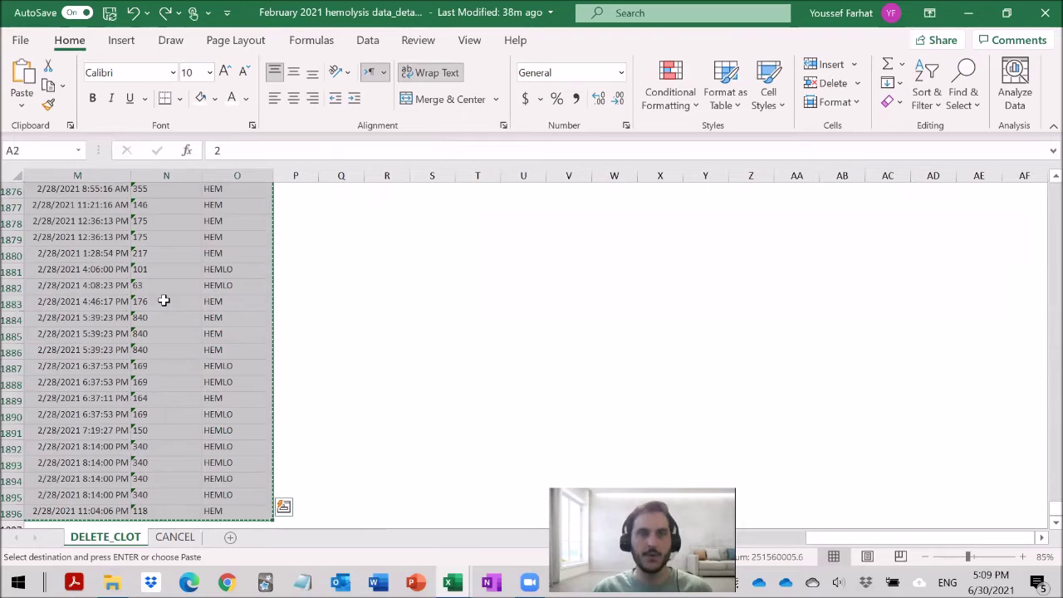
# Step: Paste the February records at A5697 on the master workbook's All hemolysis data sheet, and return to the PivotTable + Analysis sheet
pyautogui.hotkey('alt', 'Tab')
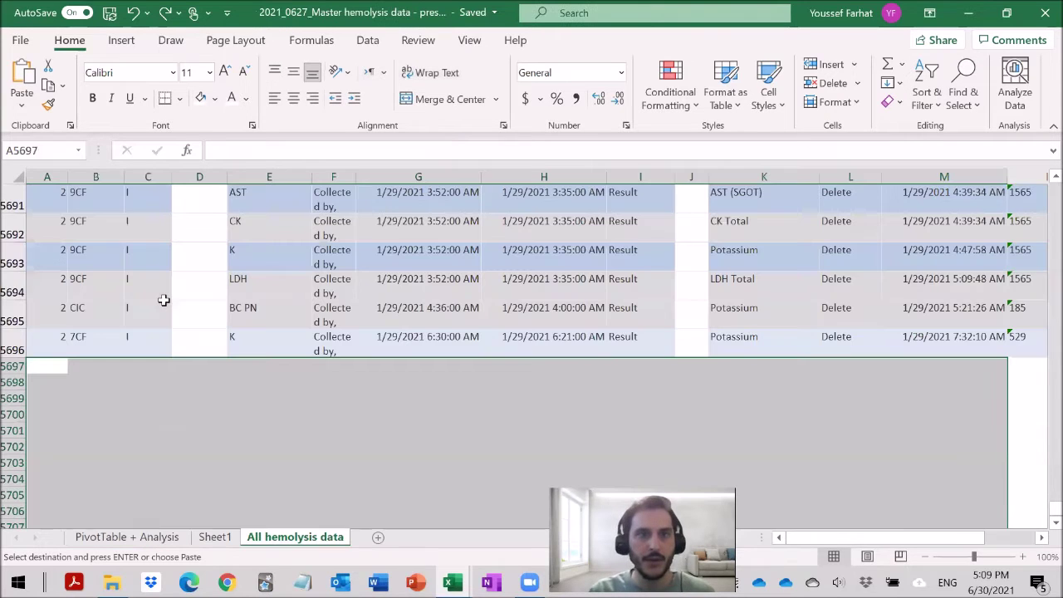
pyautogui.click(60, 367)
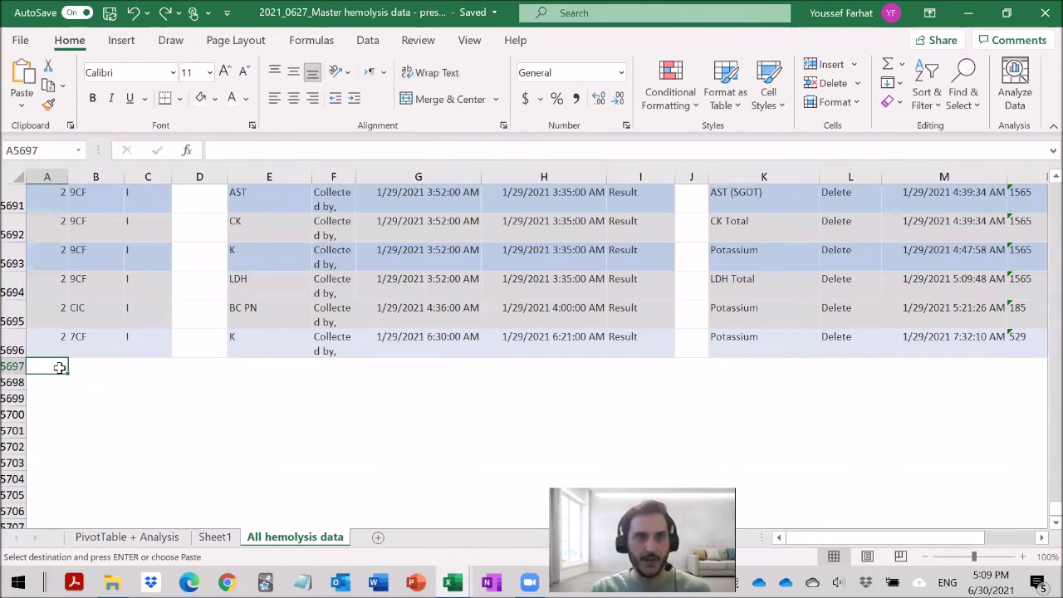
pyautogui.hotkey('ctrl', 'v')
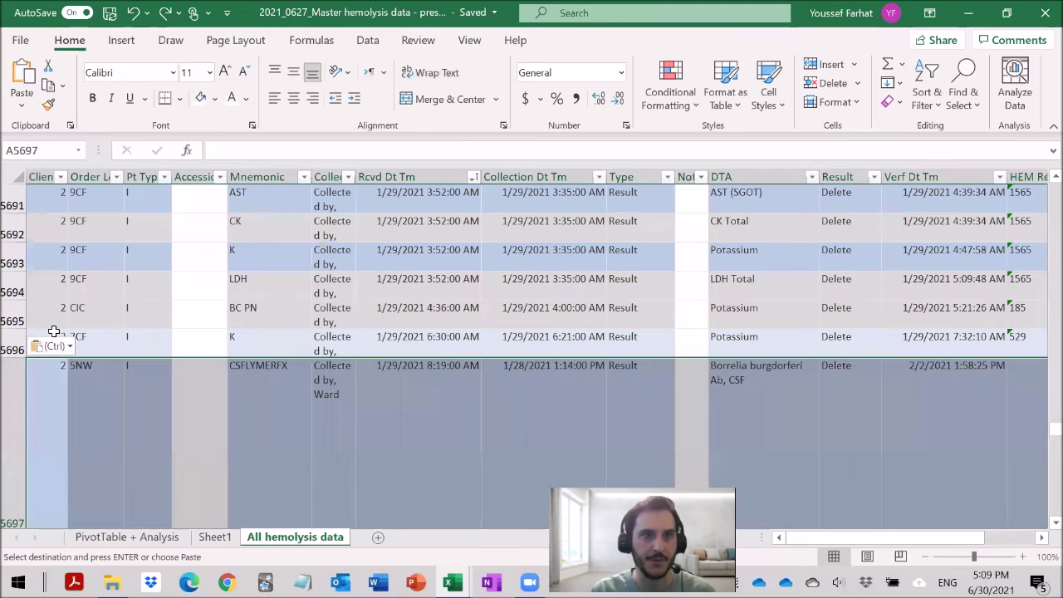
pyautogui.click(53, 377)
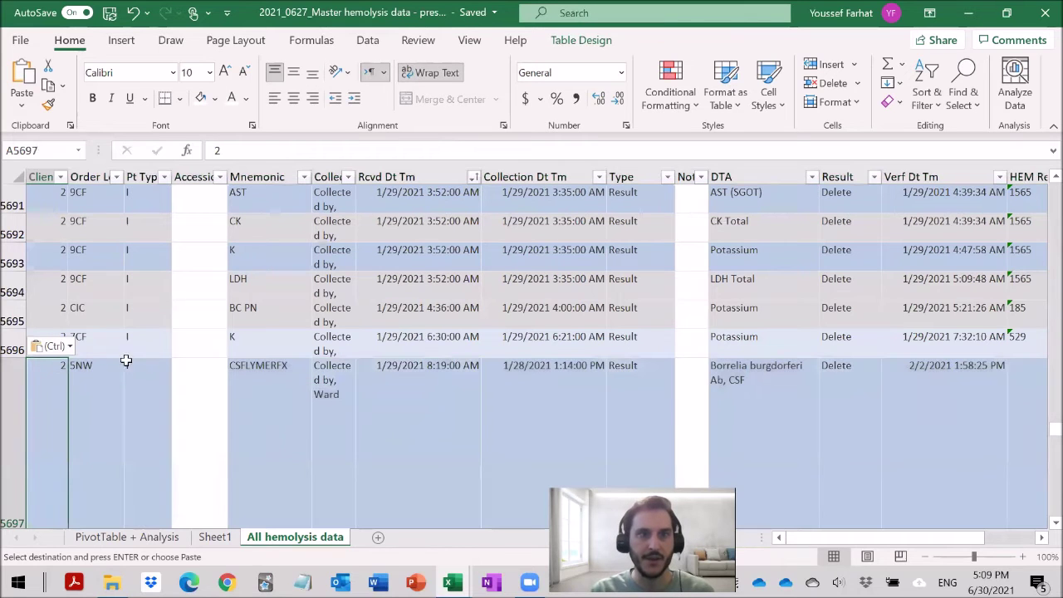
pyautogui.moveTo(885, 540); pyautogui.dragTo(746, 521)
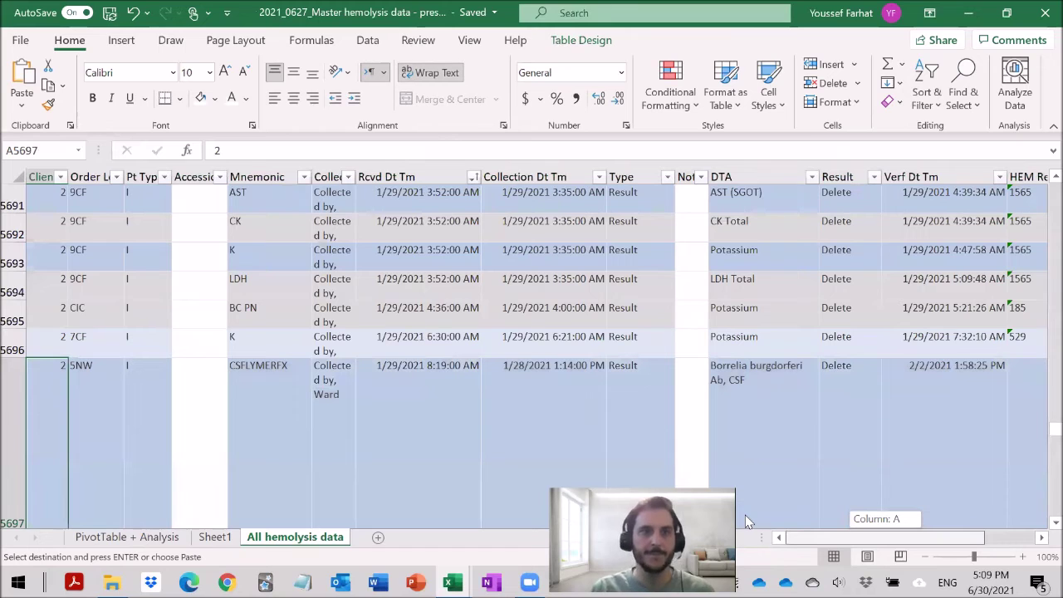
pyautogui.click(160, 540)
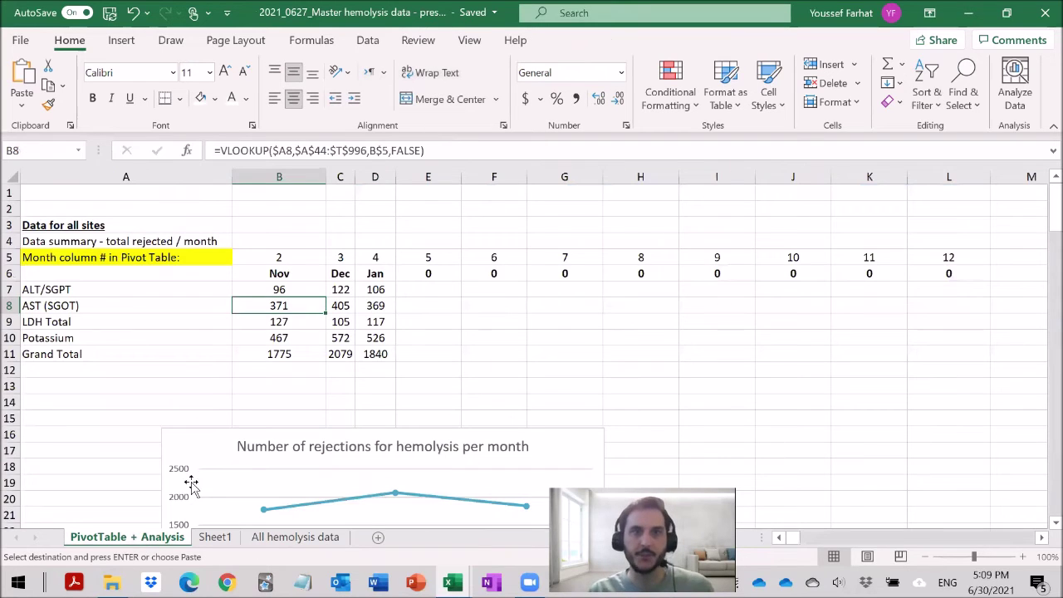
# Step: Refresh the PivotTable so it includes the appended February 2021 records, and check its Feb column
pyautogui.scroll(-2, 257, 343)
pyautogui.scroll(-12, 258, 343)
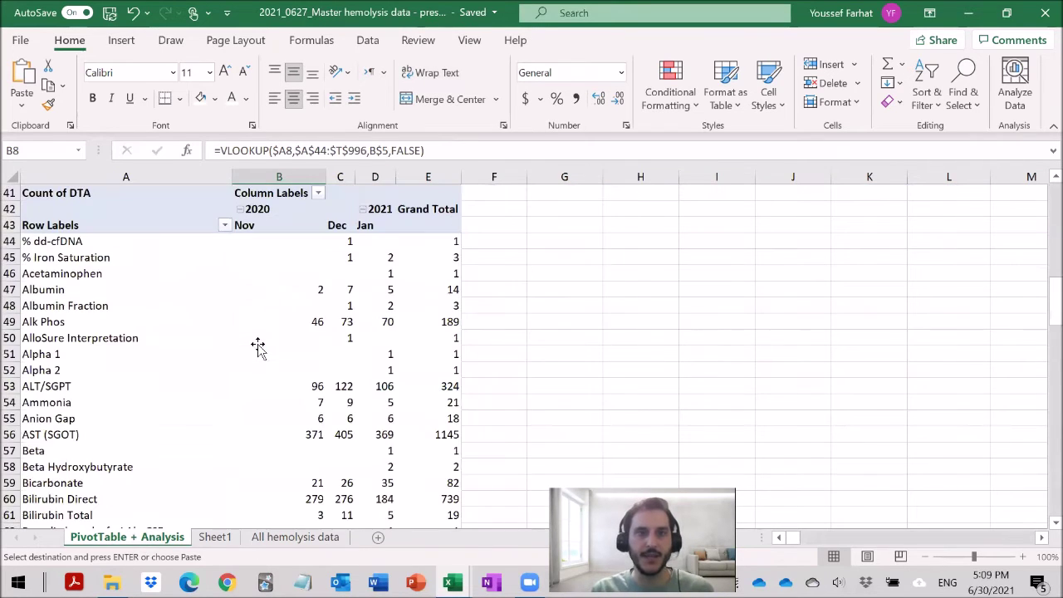
pyautogui.click(282, 269)
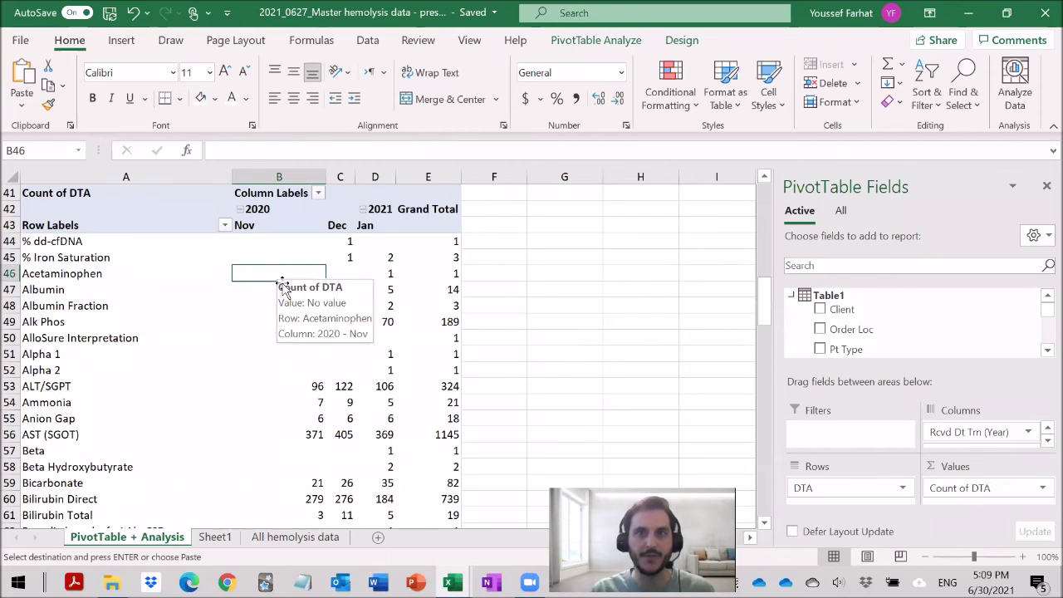
pyautogui.click(596, 46)
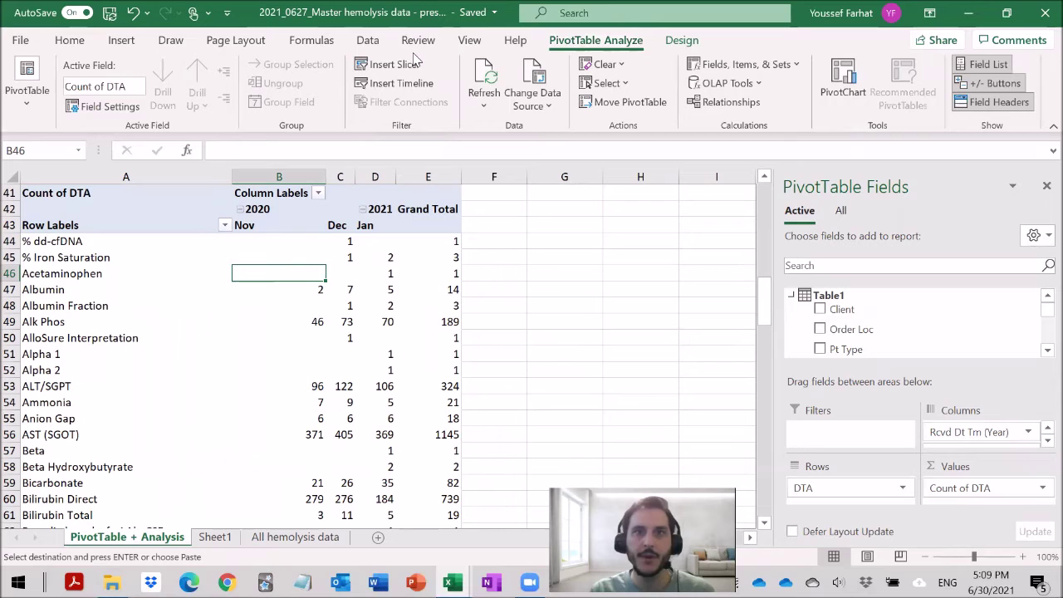
pyautogui.click(490, 79)
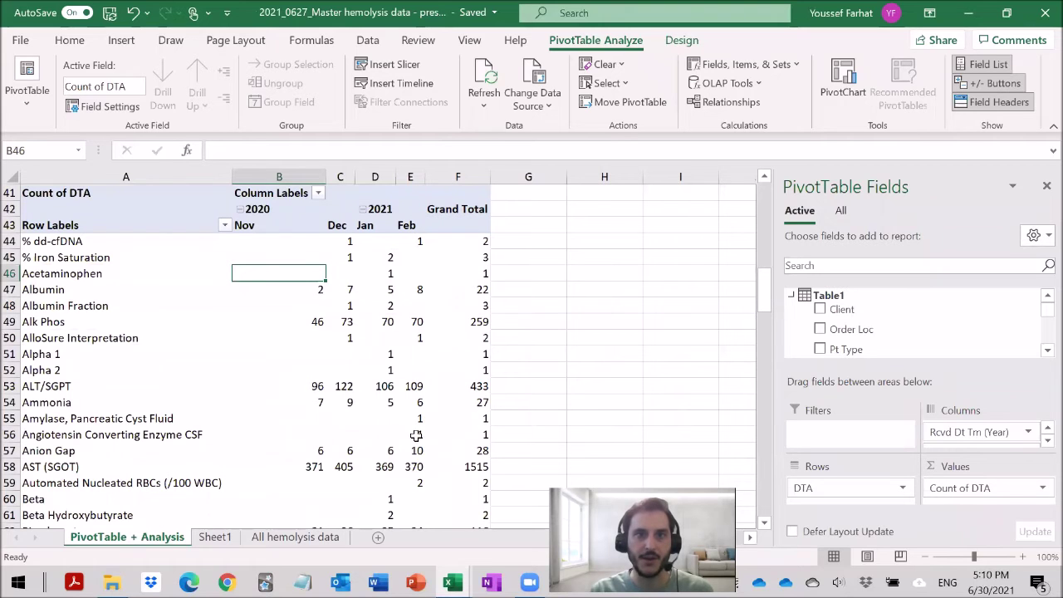
pyautogui.click(409, 239)
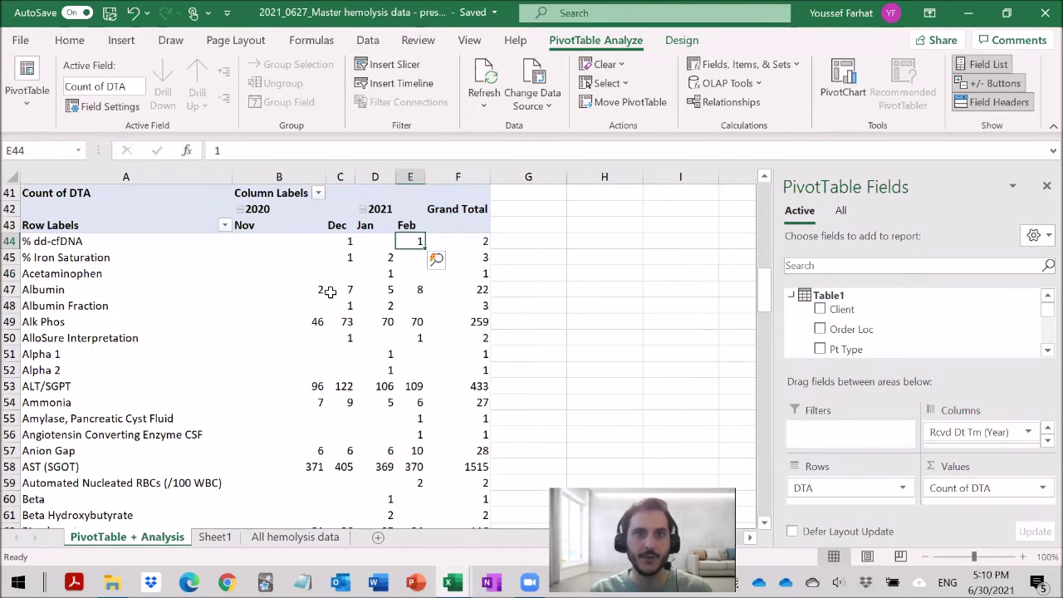
pyautogui.scroll(10, 332, 290)
pyautogui.scroll(-10, 341, 312)
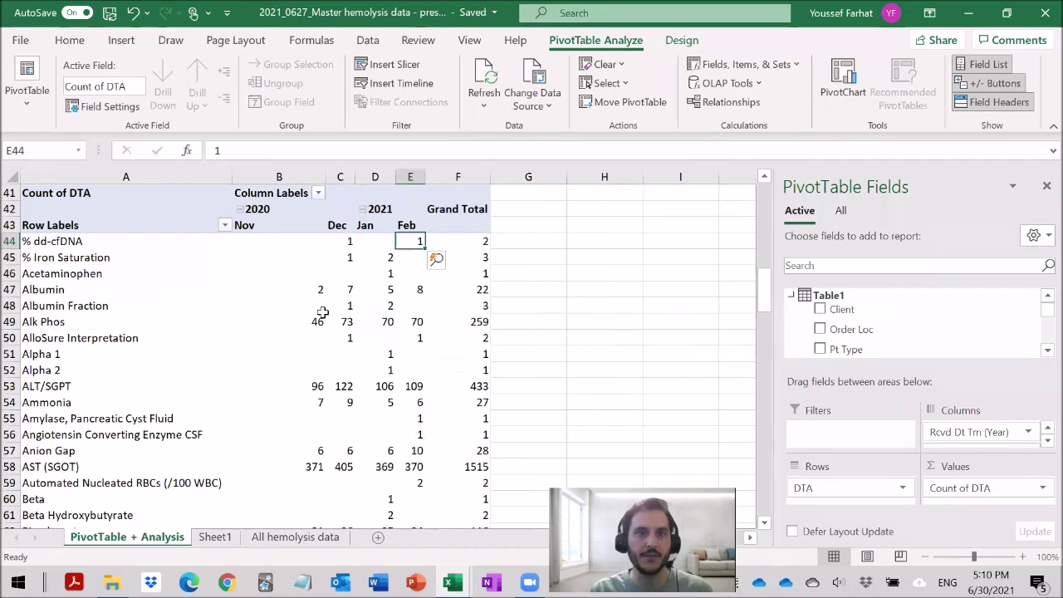
# Step: Extend the January VLOOKUP formulas in D7:D11 of the summary table into the Feb column, E7:E11
pyautogui.scroll(13, 141, 399)
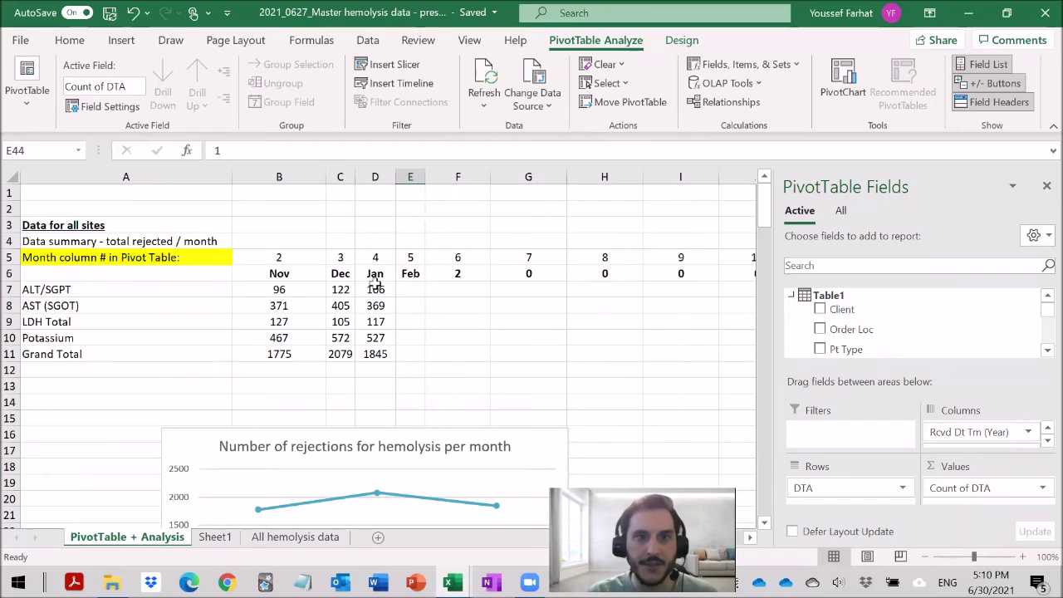
pyautogui.scroll(-2, 376, 289)
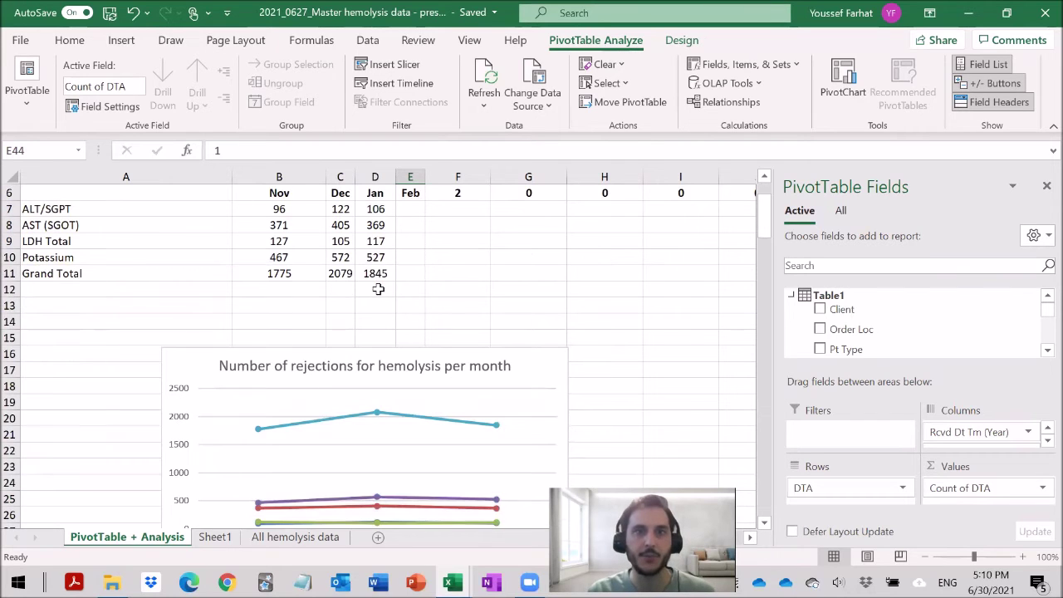
pyautogui.click(377, 212)
pyautogui.moveTo(378, 218); pyautogui.dragTo(378, 274)
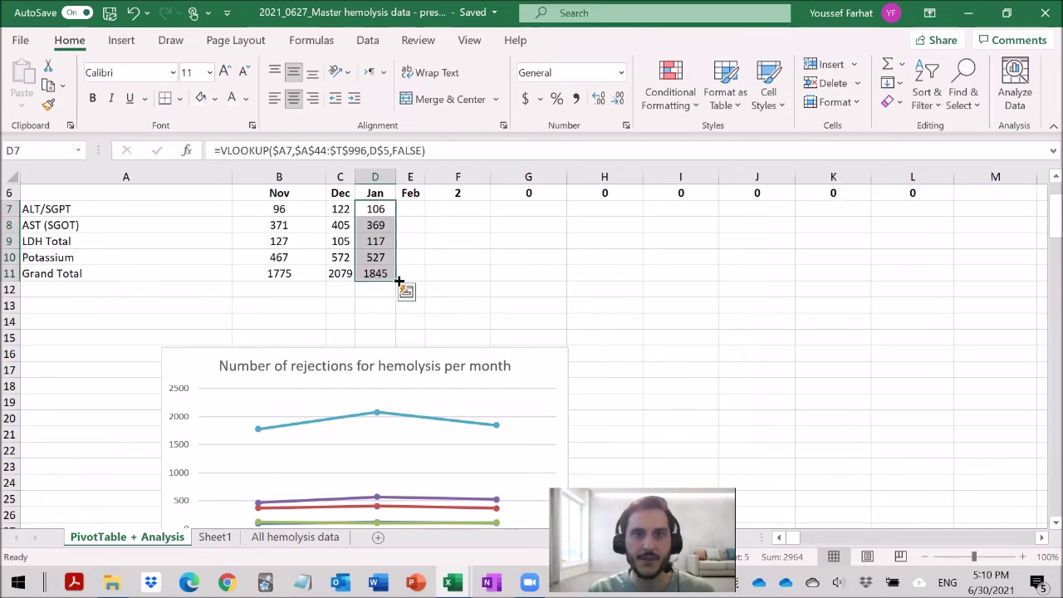
pyautogui.moveTo(398, 281); pyautogui.dragTo(417, 278)
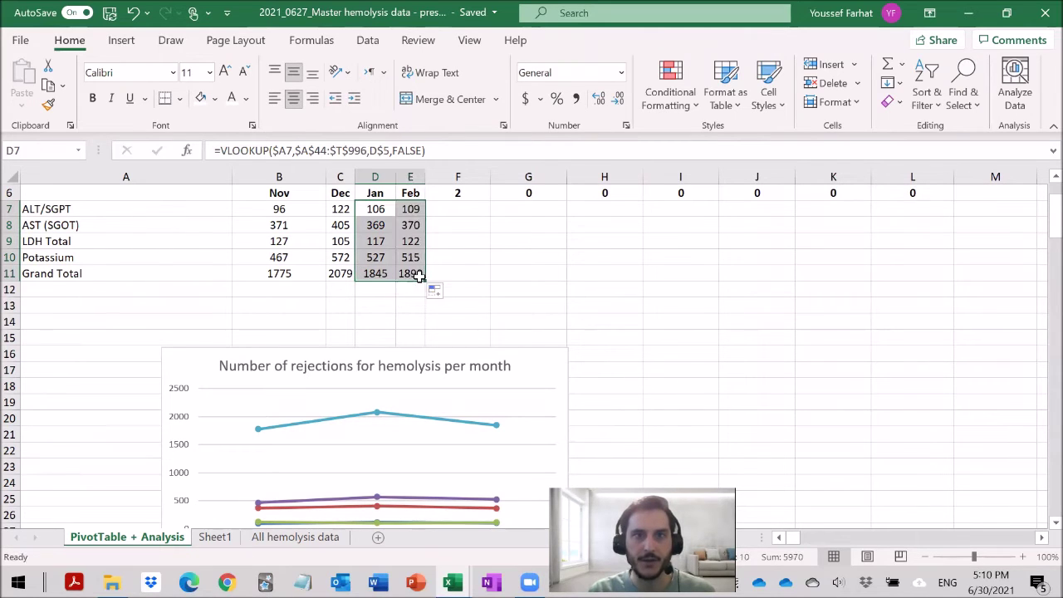
pyautogui.click(412, 211)
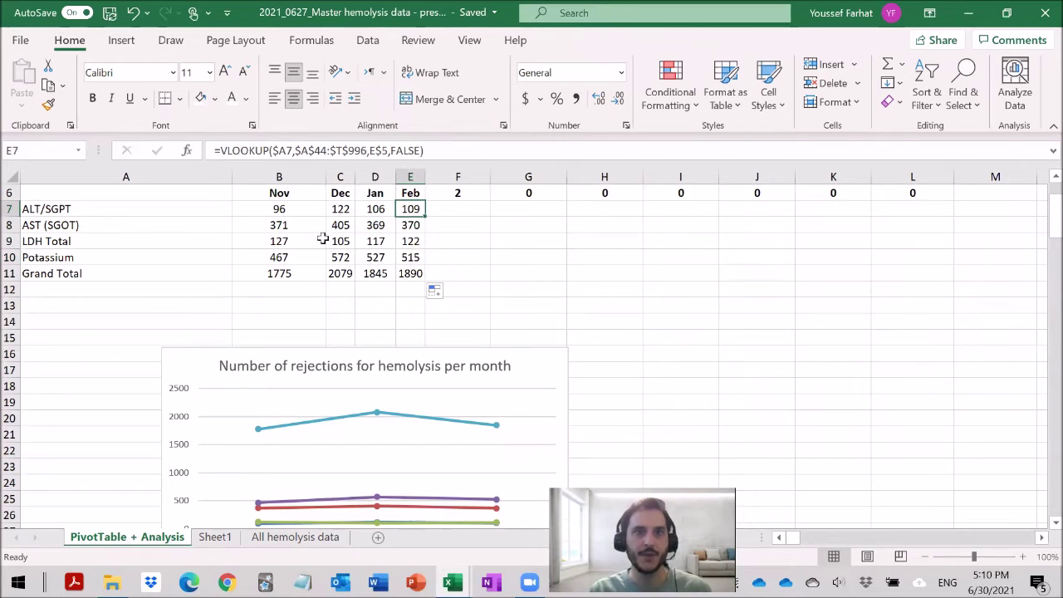
# Step: Compare the ALT/SGPT monthly counts in row 7 of the summary with the ALT/SGPT row in the PivotTable
pyautogui.moveTo(35, 209); pyautogui.dragTo(407, 216)
pyautogui.scroll(-12, 396, 239)
pyautogui.scroll(10, 321, 273)
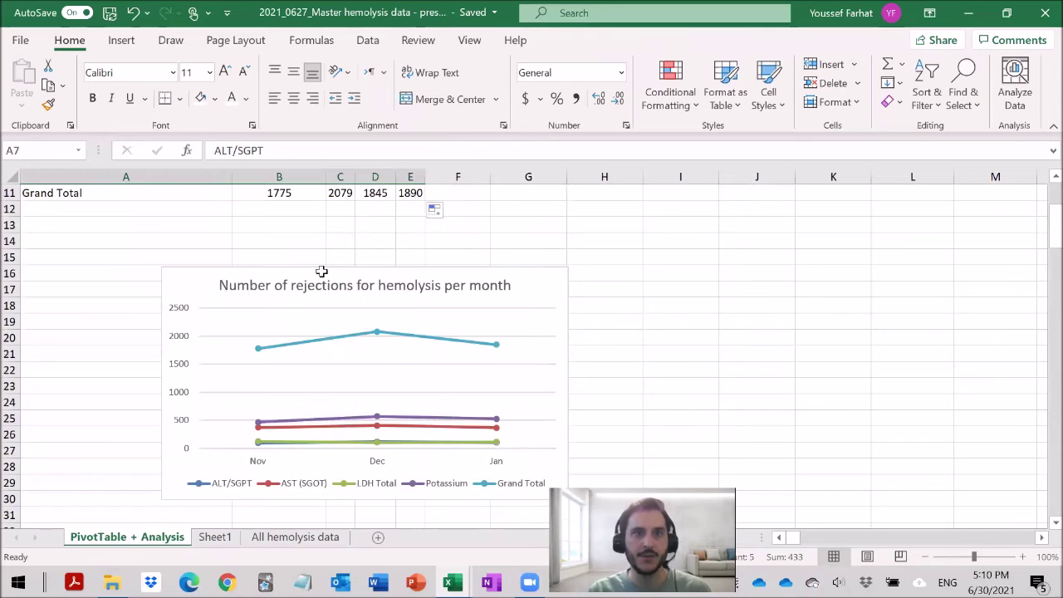
pyautogui.scroll(4, 402, 216)
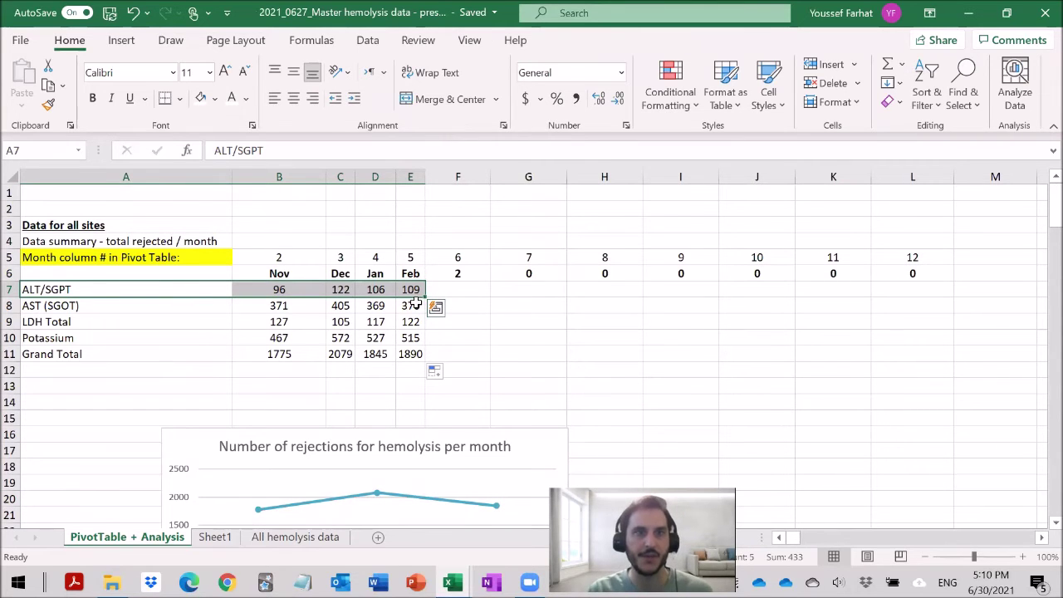
pyautogui.scroll(-13, 415, 305)
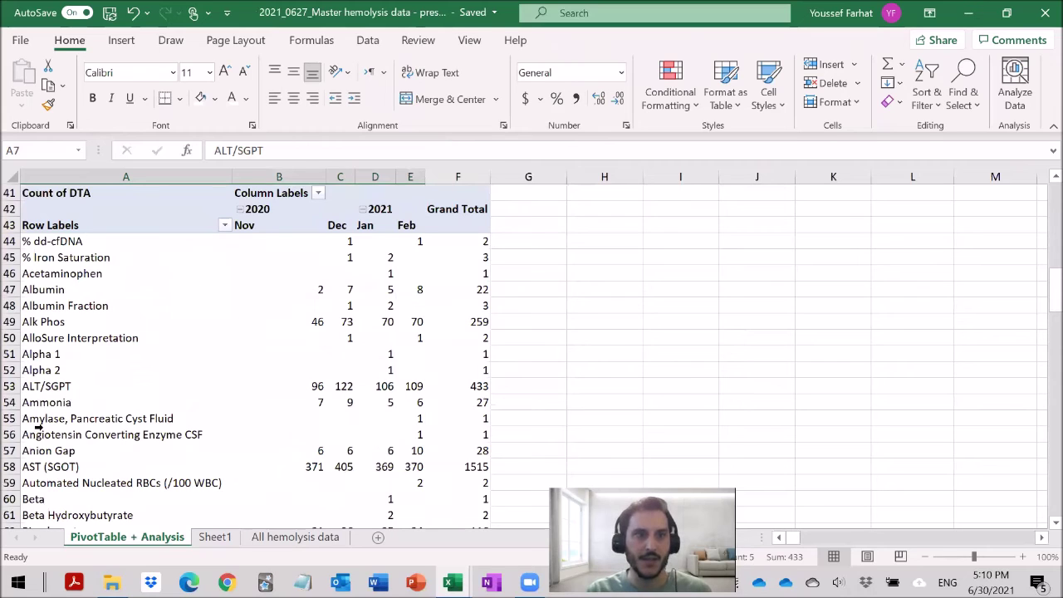
pyautogui.moveTo(62, 384); pyautogui.dragTo(413, 387)
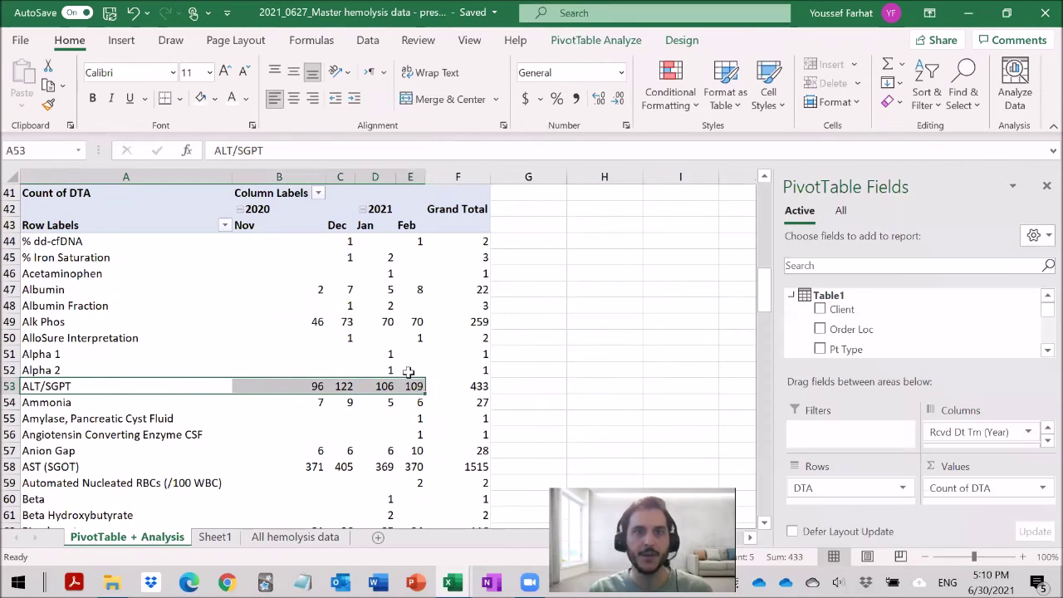
pyautogui.scroll(10, 406, 369)
pyautogui.scroll(3, 407, 370)
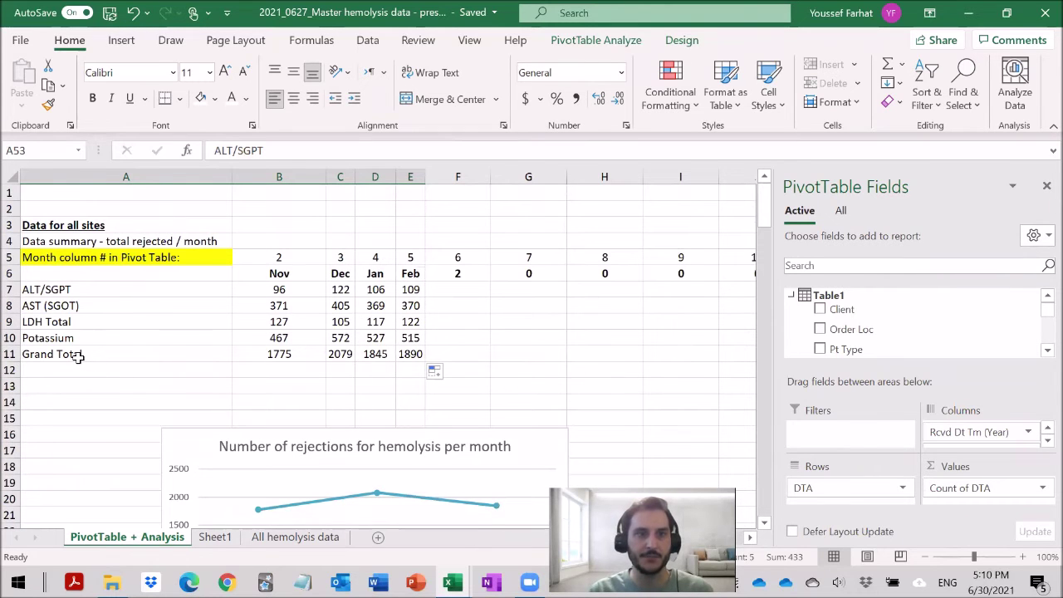
# Step: Move the summary's Grand Total row down to row 12 and enter Alk Phos as the label in A11
pyautogui.moveTo(77, 355); pyautogui.dragTo(415, 373)
pyautogui.scroll(-7, 348, 365)
pyautogui.scroll(-5, 349, 359)
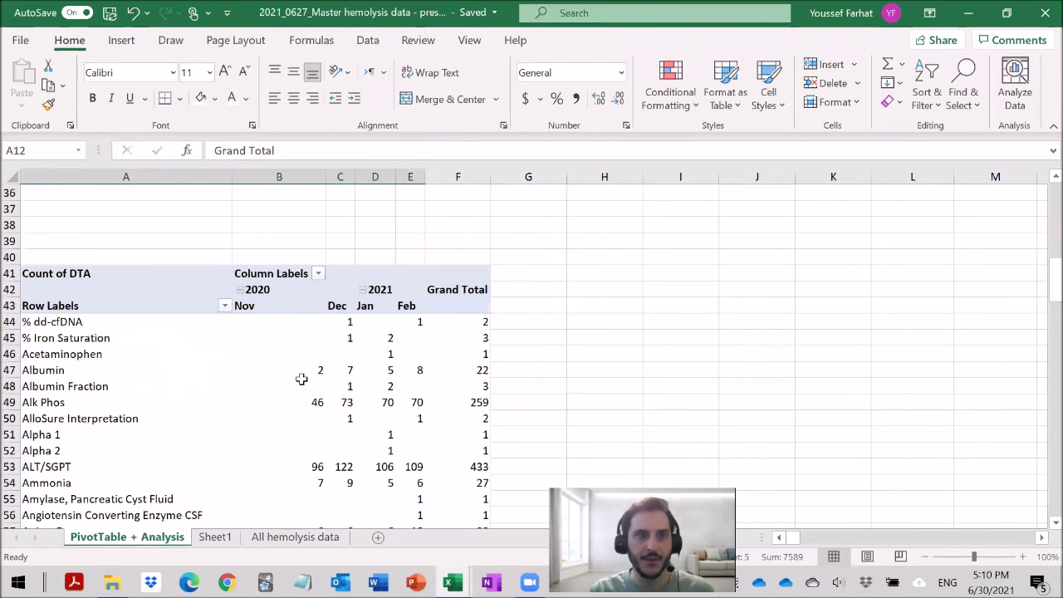
pyautogui.click(71, 403)
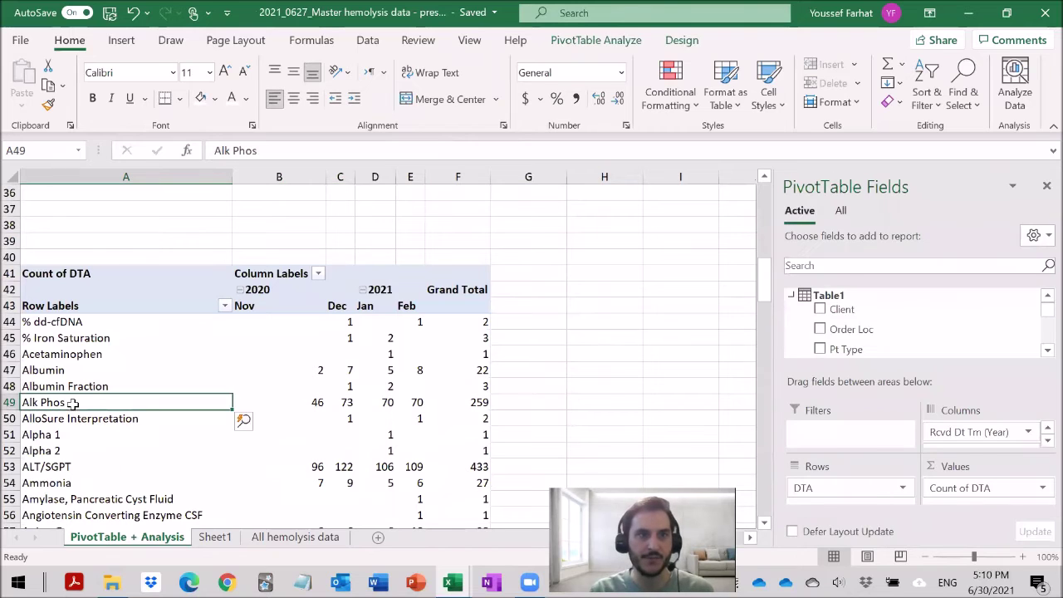
pyautogui.scroll(12, 84, 401)
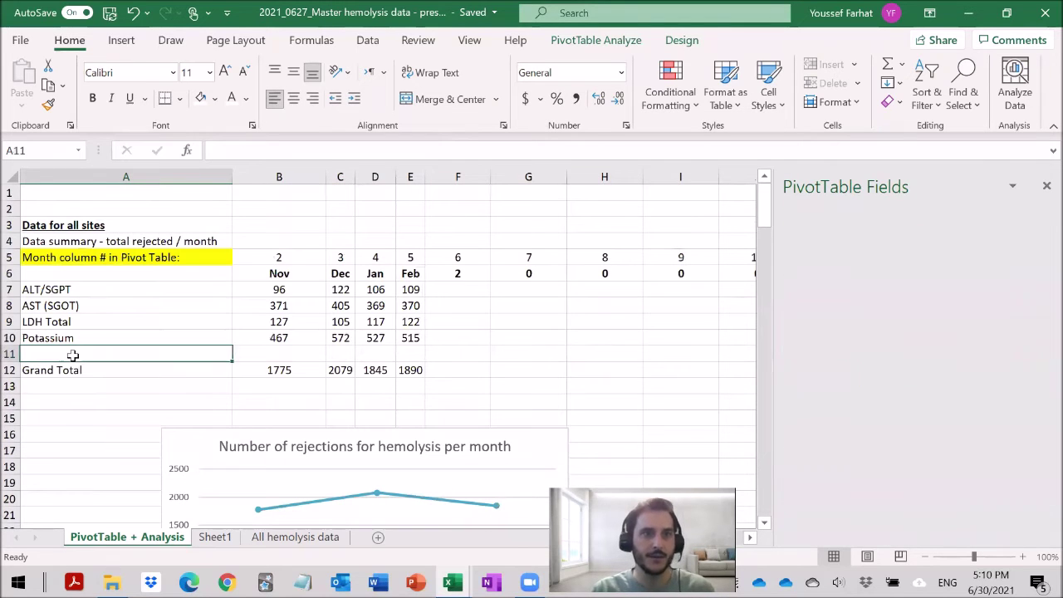
pyautogui.click(73, 354)
pyautogui.write('Alk Phos')
pyautogui.click(108, 416)
pyautogui.click(85, 357)
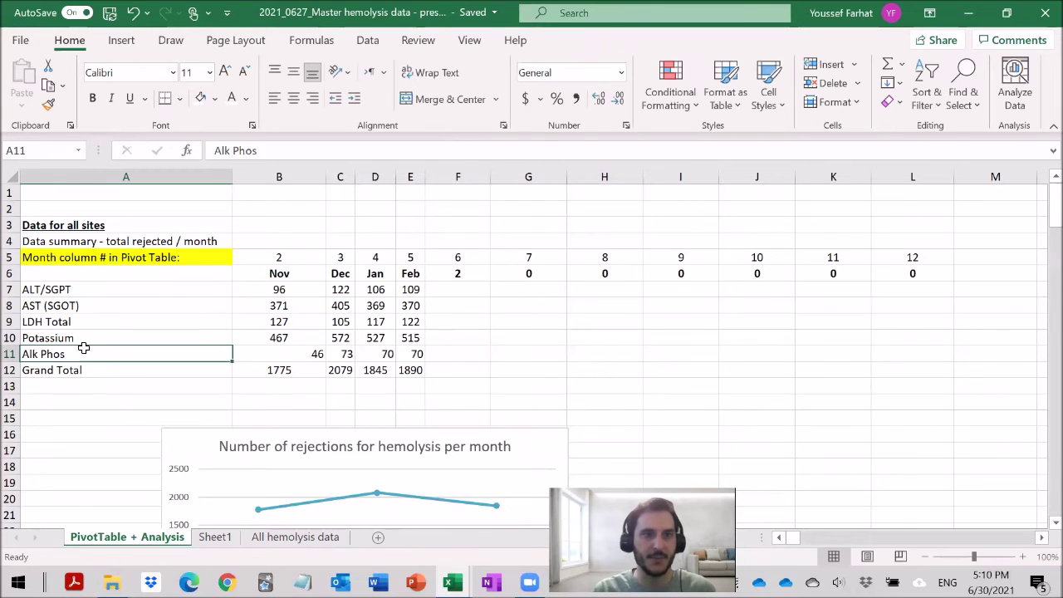
# Step: Copy the Alk Phos label from the PivotTable's A49 and paste it as values into A11 of the summary
pyautogui.scroll(-13, 84, 392)
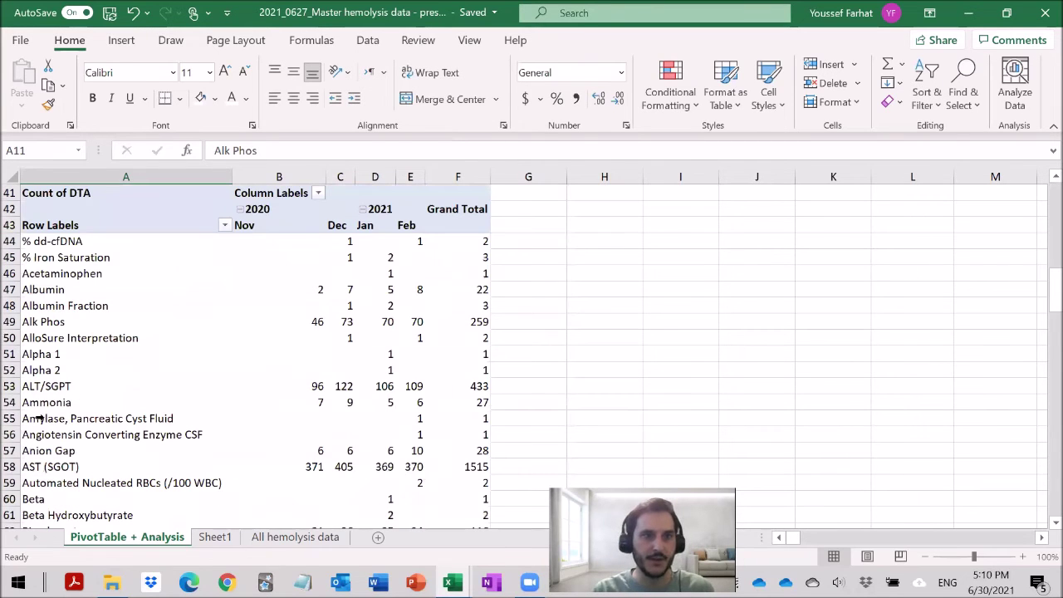
pyautogui.click(58, 323)
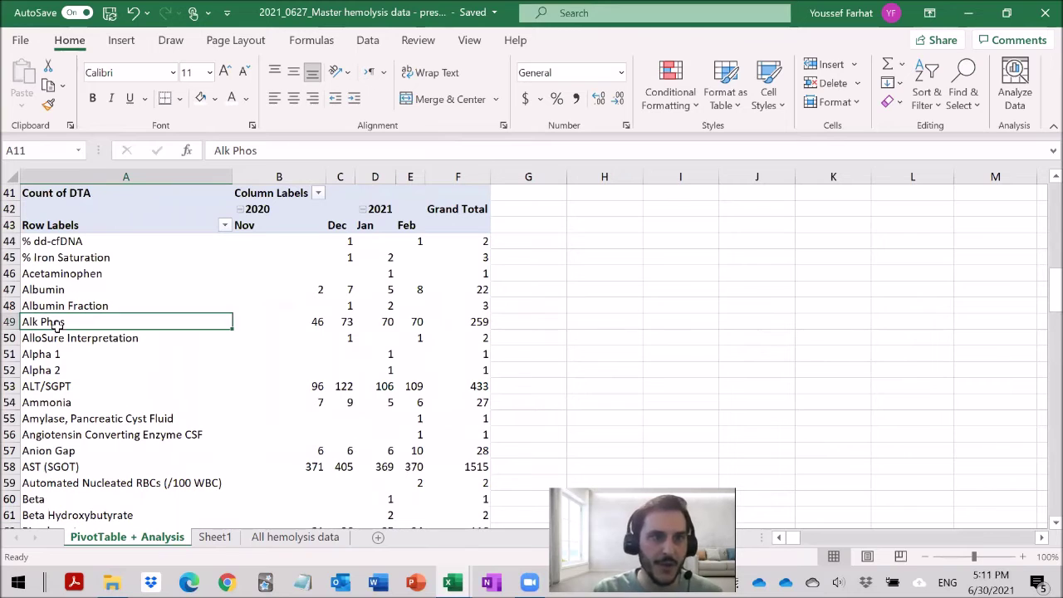
pyautogui.hotkey('ctrl', 'c')
pyautogui.scroll(13, 74, 308)
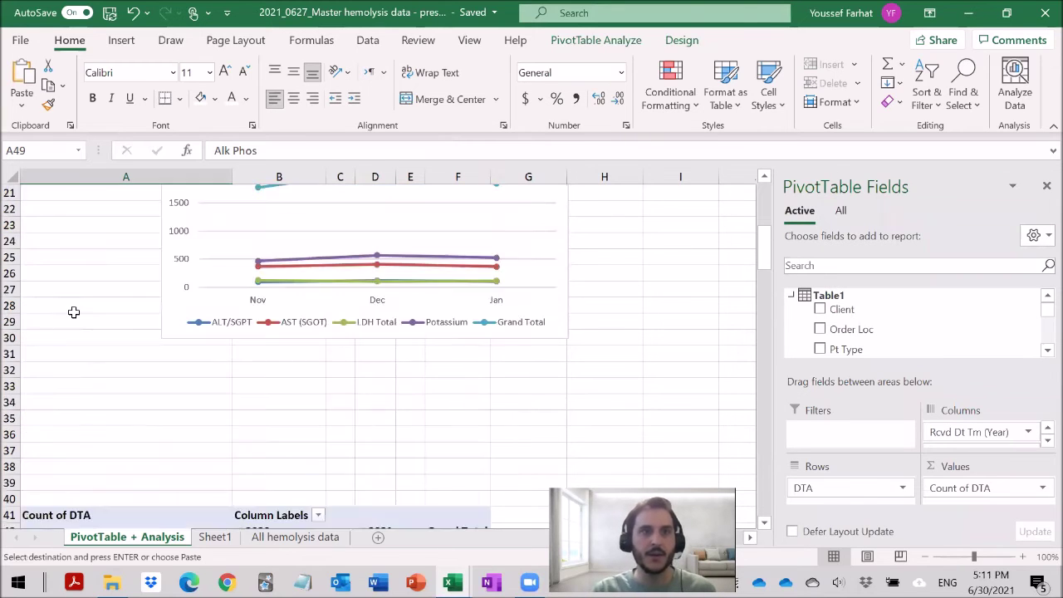
pyautogui.click(41, 355)
pyautogui.rightClick(42, 357)
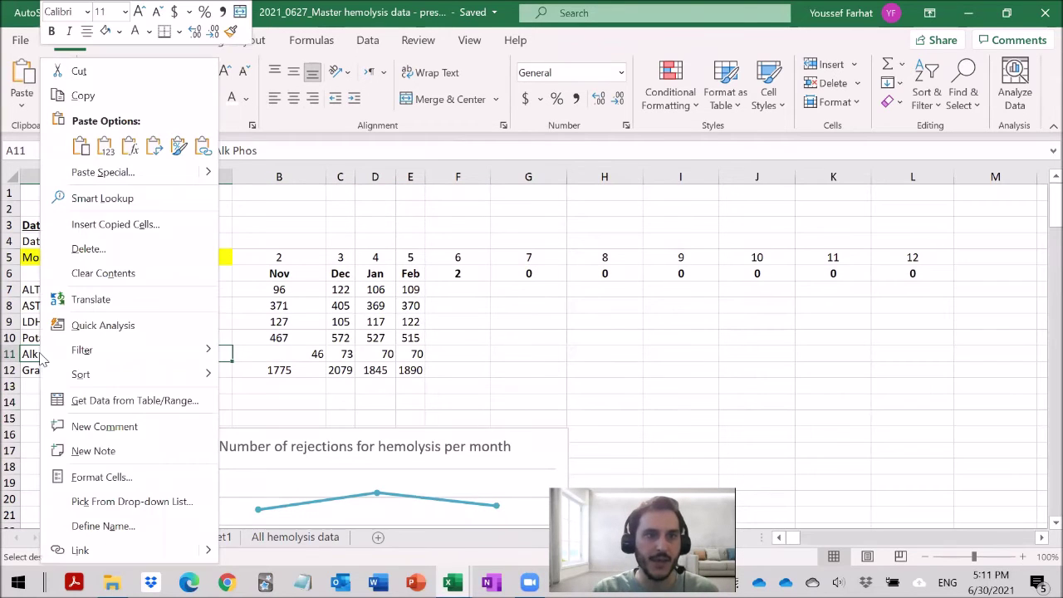
pyautogui.click(105, 147)
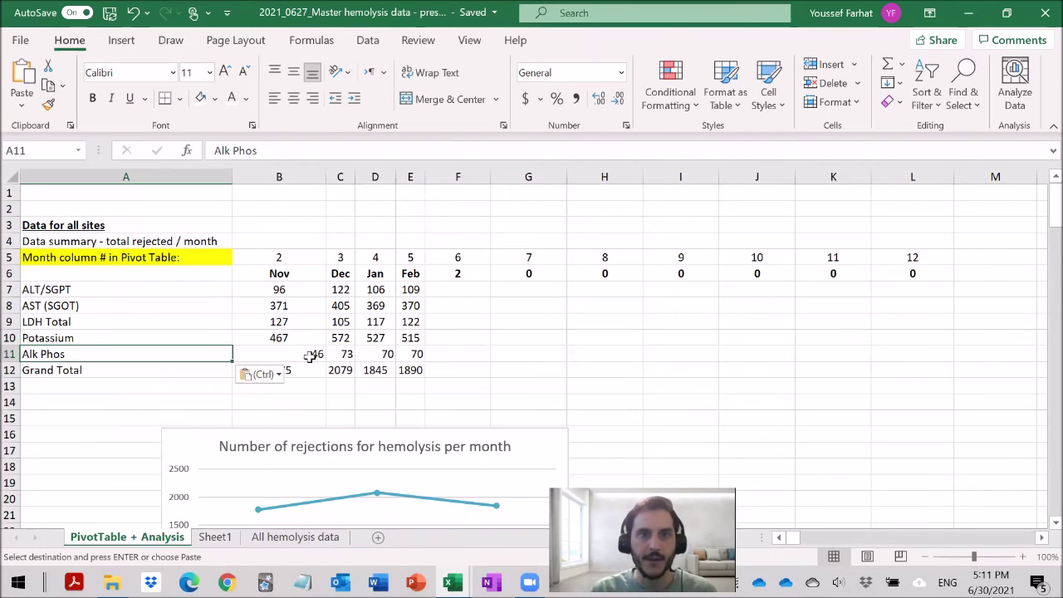
# Step: Fill the Potassium VLOOKUP formula from B10 into B11, and across the Alk Phos row to E11
pyautogui.click(297, 338)
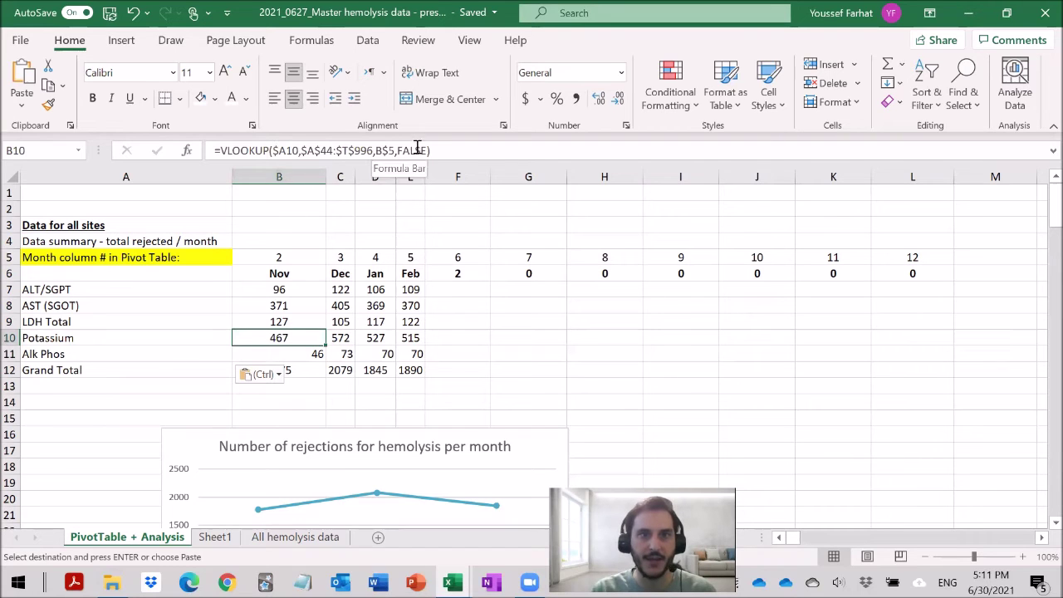
pyautogui.moveTo(324, 346); pyautogui.dragTo(412, 357)
pyautogui.click(292, 353)
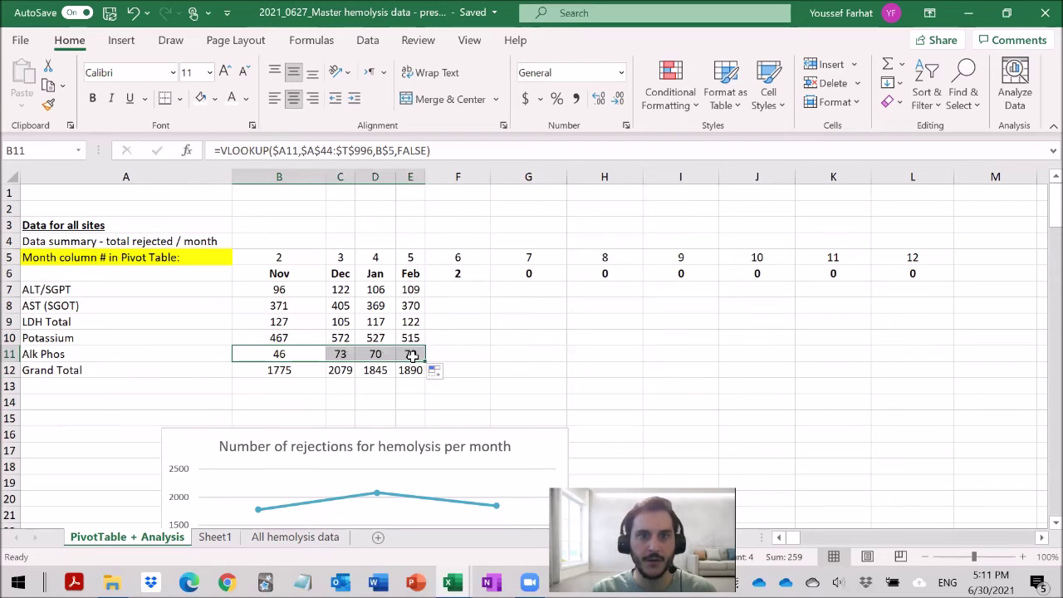
pyautogui.click(261, 354)
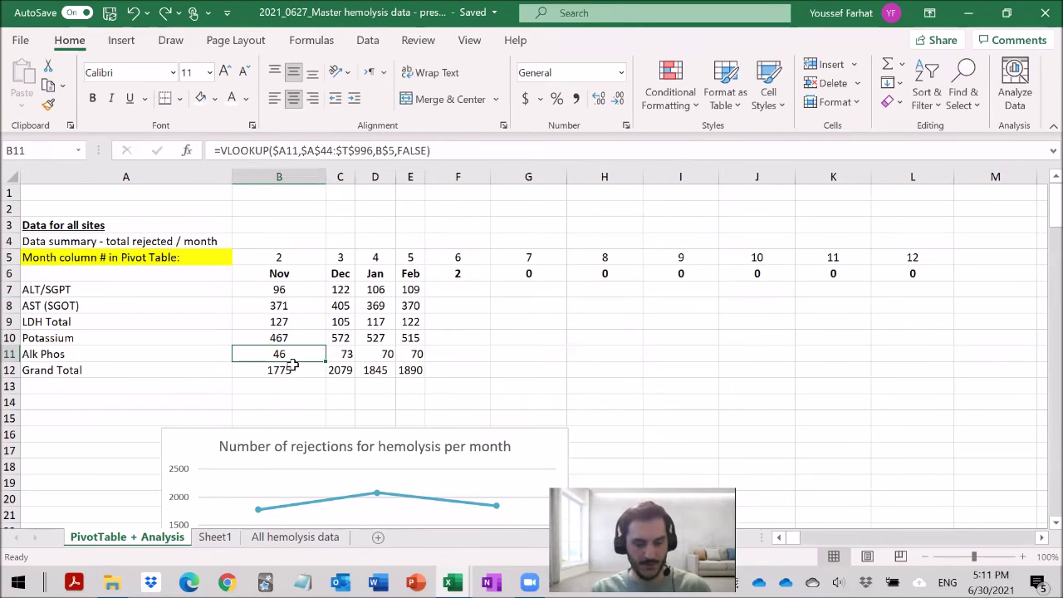
pyautogui.hotkey('ctrl', 'y')
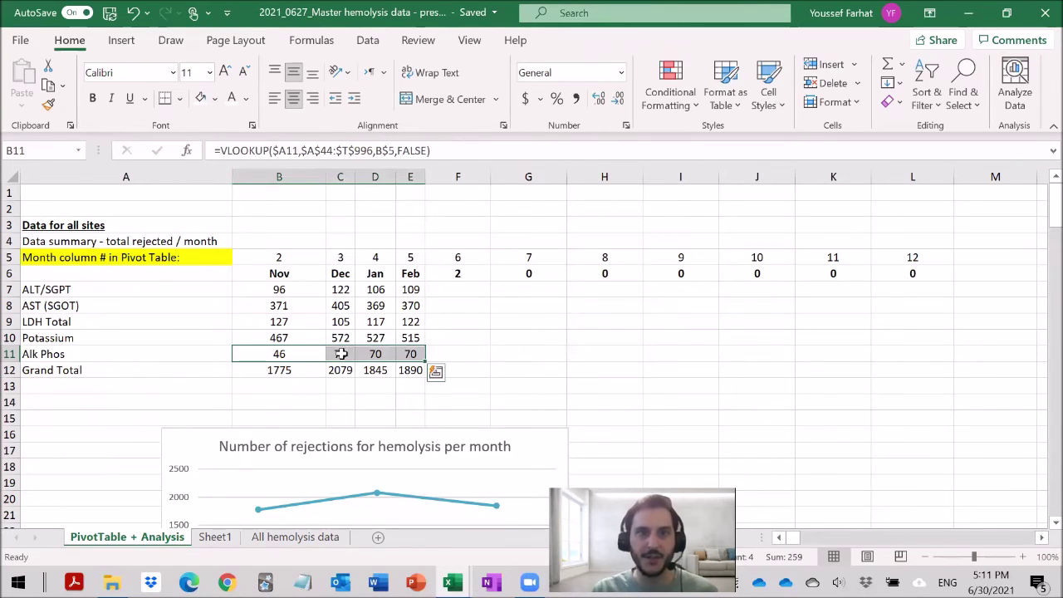
# Step: Check the Alk Phos formulas in row 11 and compare their monthly counts with the Alk Phos row in the PivotTable
pyautogui.click(340, 354)
pyautogui.click(410, 353)
pyautogui.click(262, 355)
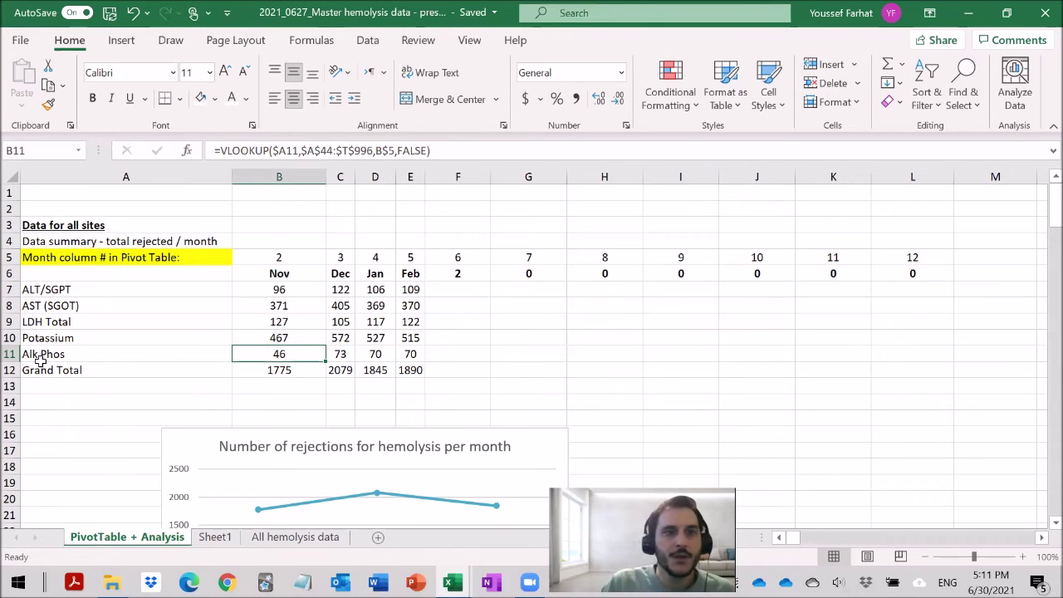
pyautogui.click(171, 356)
pyautogui.moveTo(171, 355); pyautogui.dragTo(403, 355)
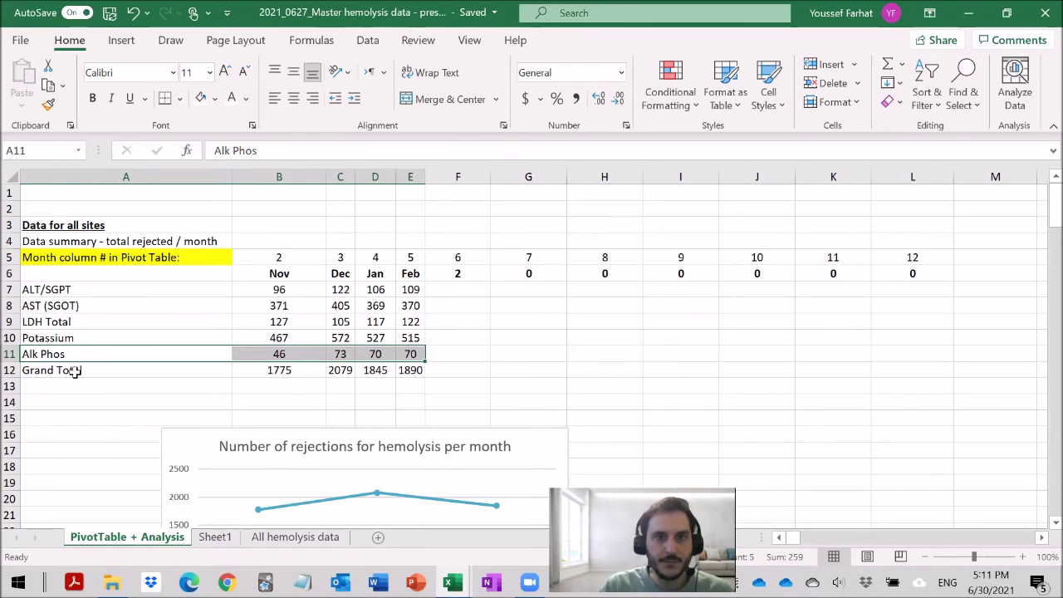
pyautogui.scroll(-12, 75, 372)
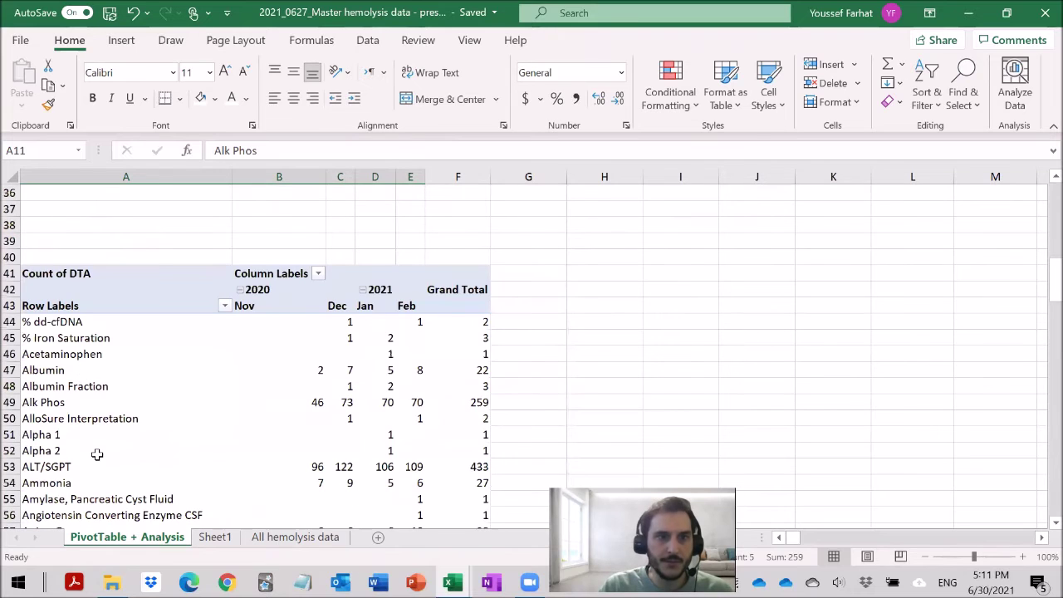
pyautogui.moveTo(105, 406); pyautogui.dragTo(409, 415)
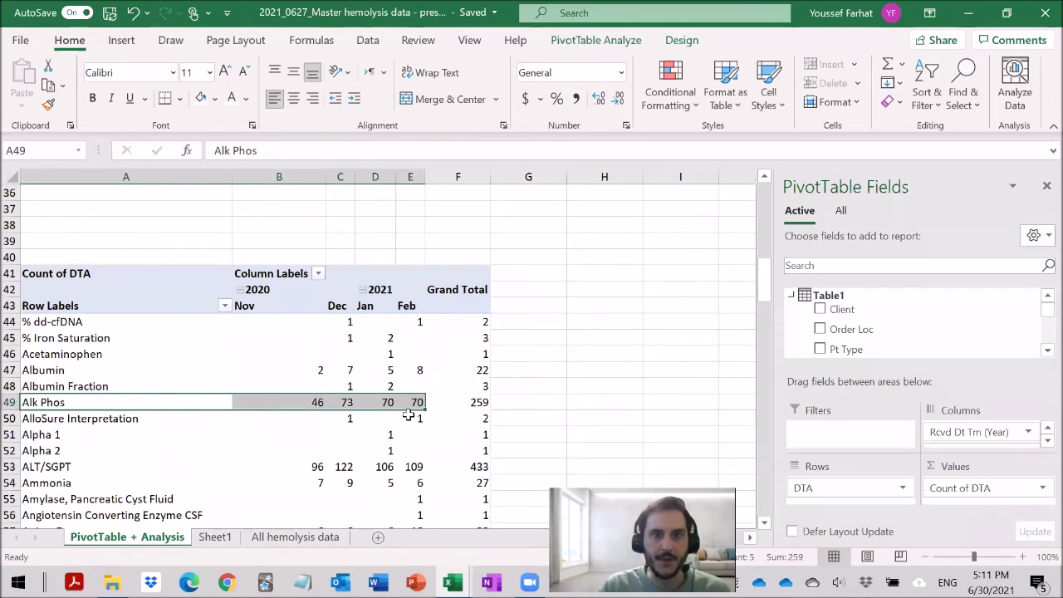
pyautogui.scroll(12, 408, 415)
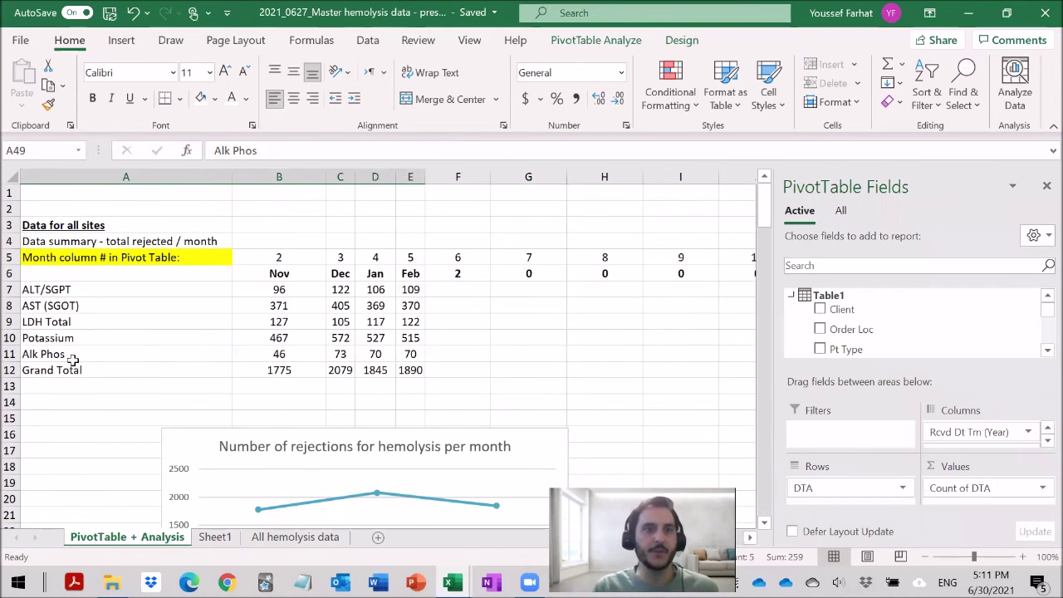
pyautogui.click(74, 354)
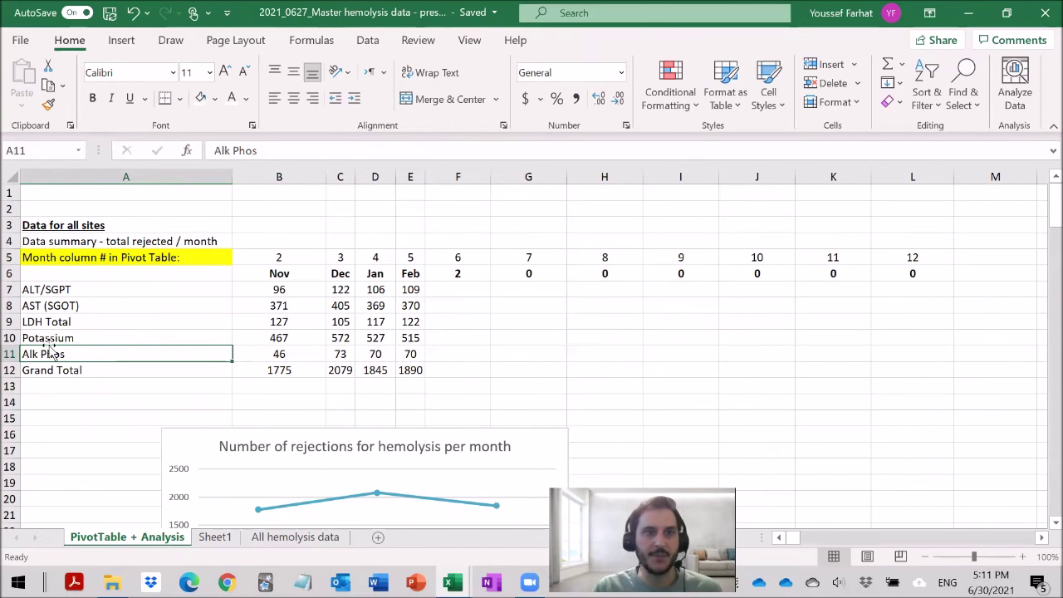
# Step: Compare the summary table in A6:E12 with the months and tests plotted in the hemolysis rejections chart
pyautogui.click(291, 353)
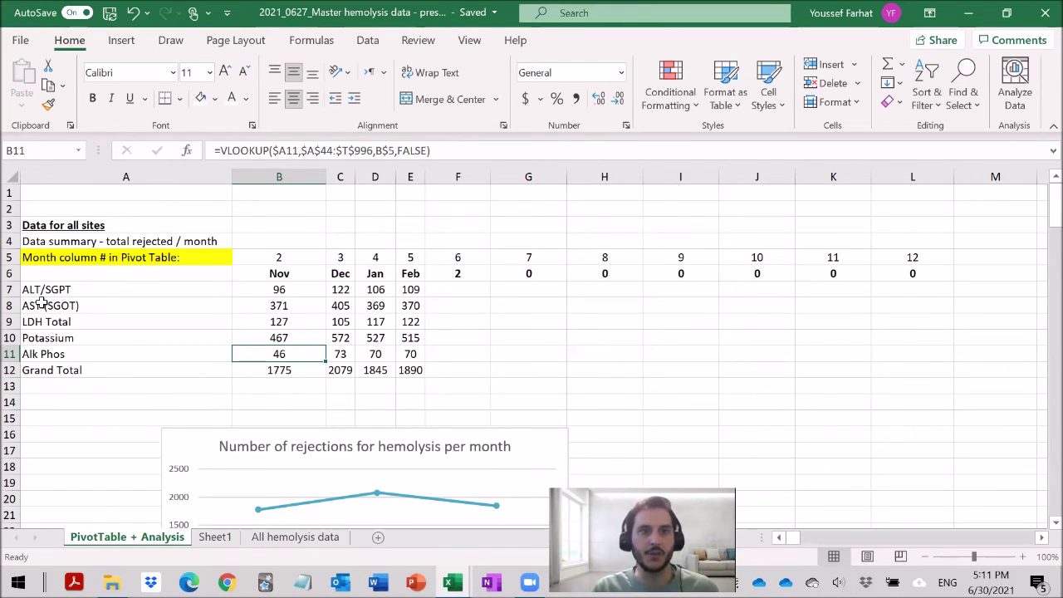
pyautogui.scroll(-2, 42, 303)
pyautogui.moveTo(45, 196); pyautogui.dragTo(417, 297)
pyautogui.scroll(2, 289, 308)
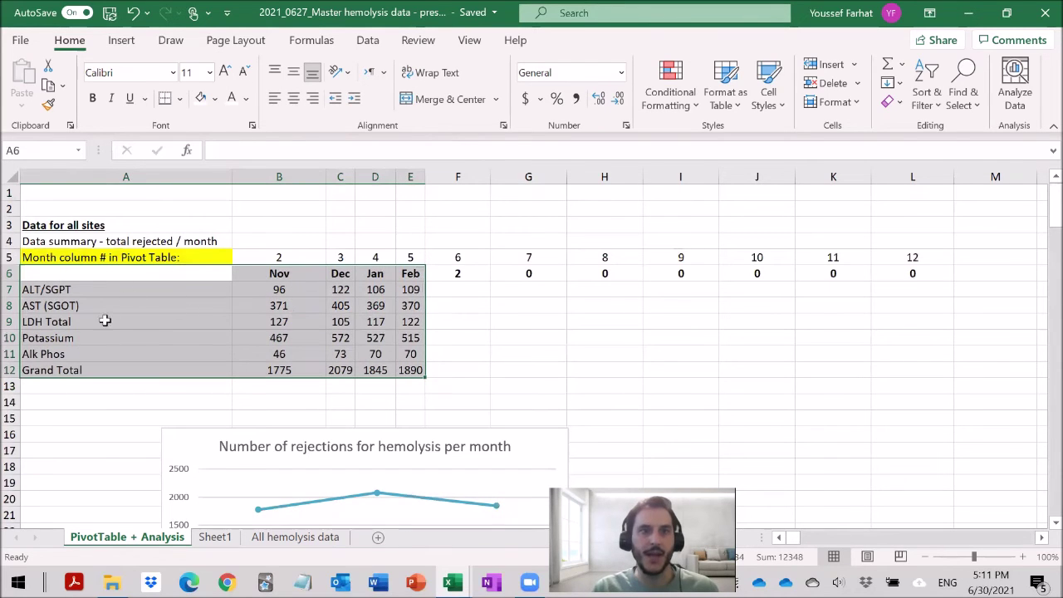
pyautogui.scroll(-5, 184, 299)
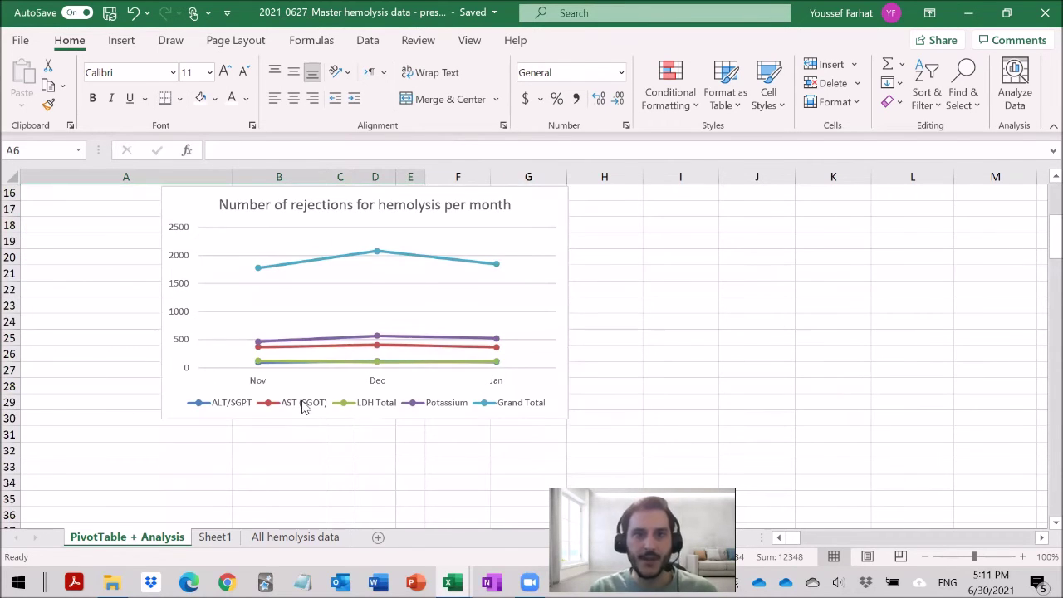
pyautogui.scroll(2, 536, 288)
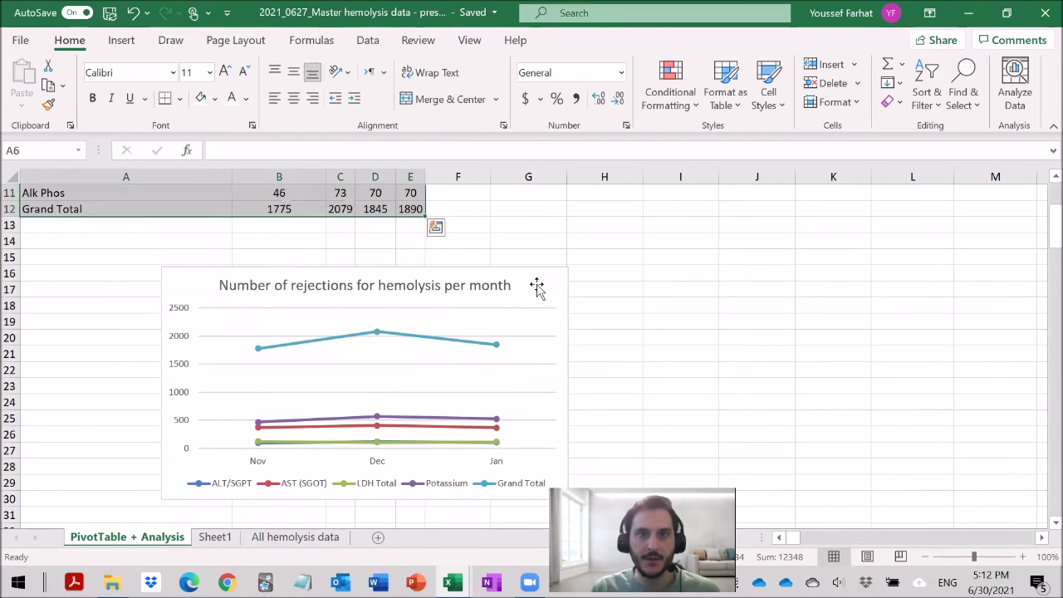
# Step: Set the hemolysis rejections chart's data range to A6:E12 of the summary so it includes Alk Phos and Feb
pyautogui.click(536, 288)
pyautogui.scroll(4, 325, 340)
pyautogui.scroll(-2, 249, 406)
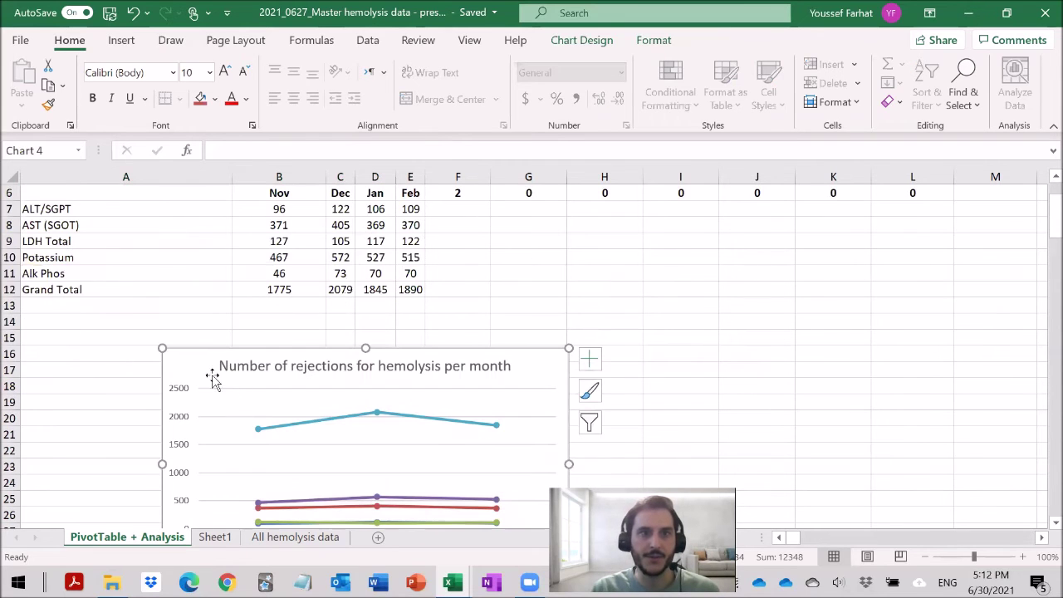
pyautogui.click(217, 261)
pyautogui.click(193, 370)
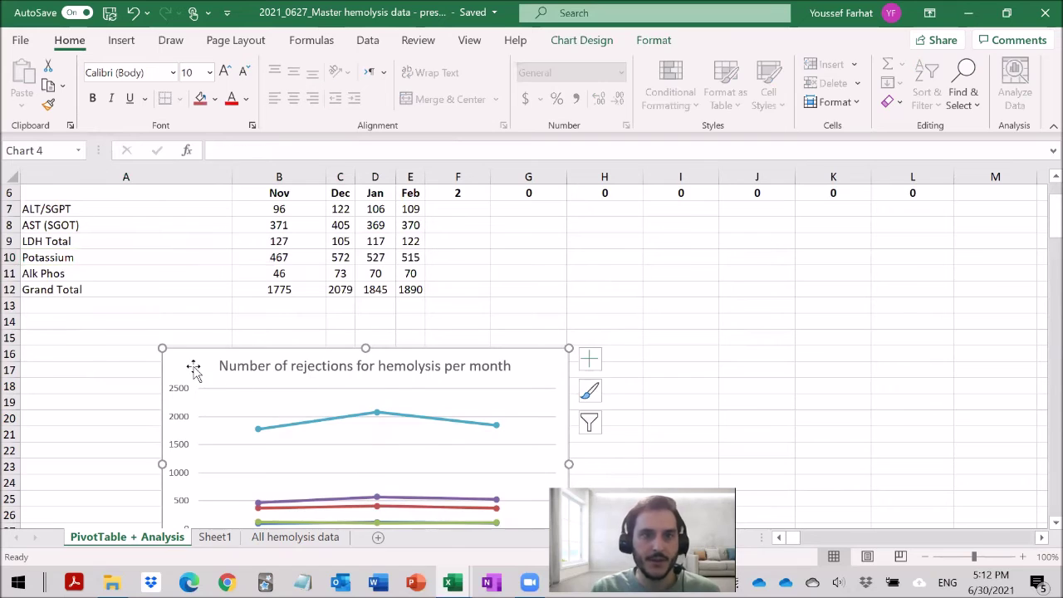
pyautogui.scroll(2, 192, 367)
pyautogui.scroll(-2, 197, 379)
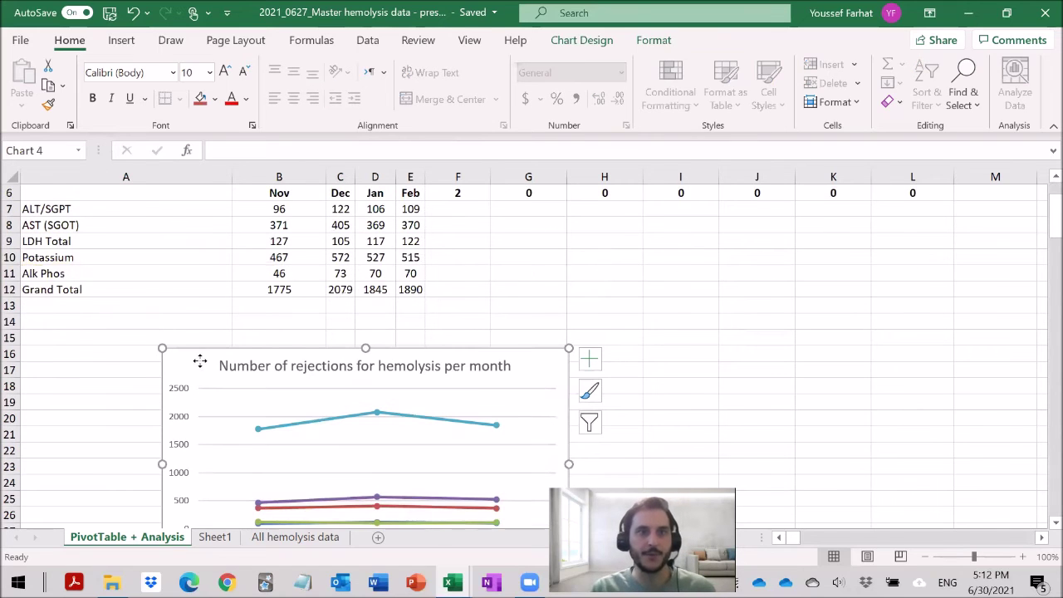
pyautogui.rightClick(199, 363)
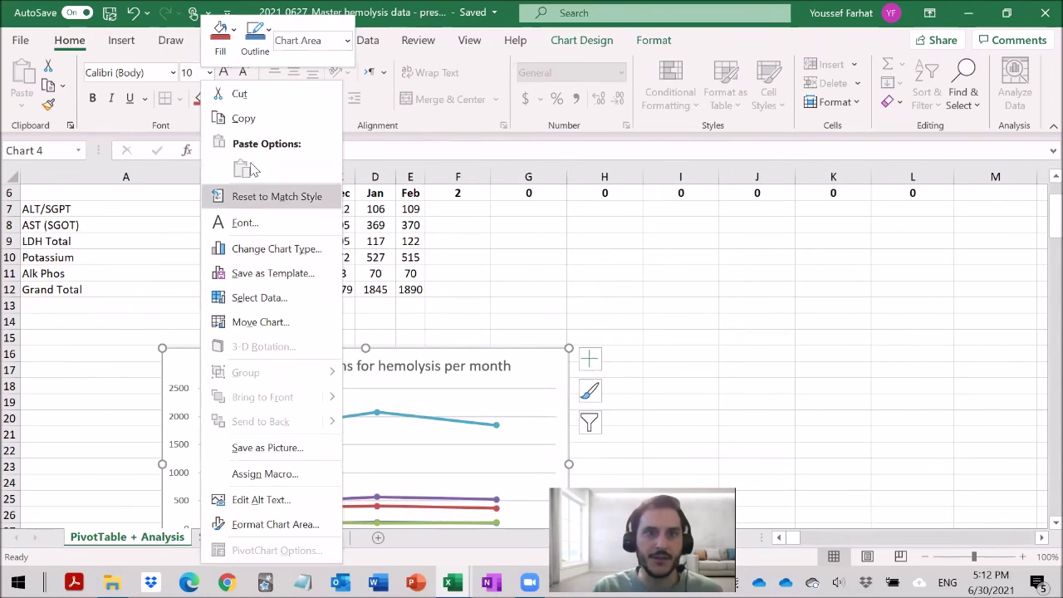
pyautogui.click(259, 298)
pyautogui.scroll(2, 124, 341)
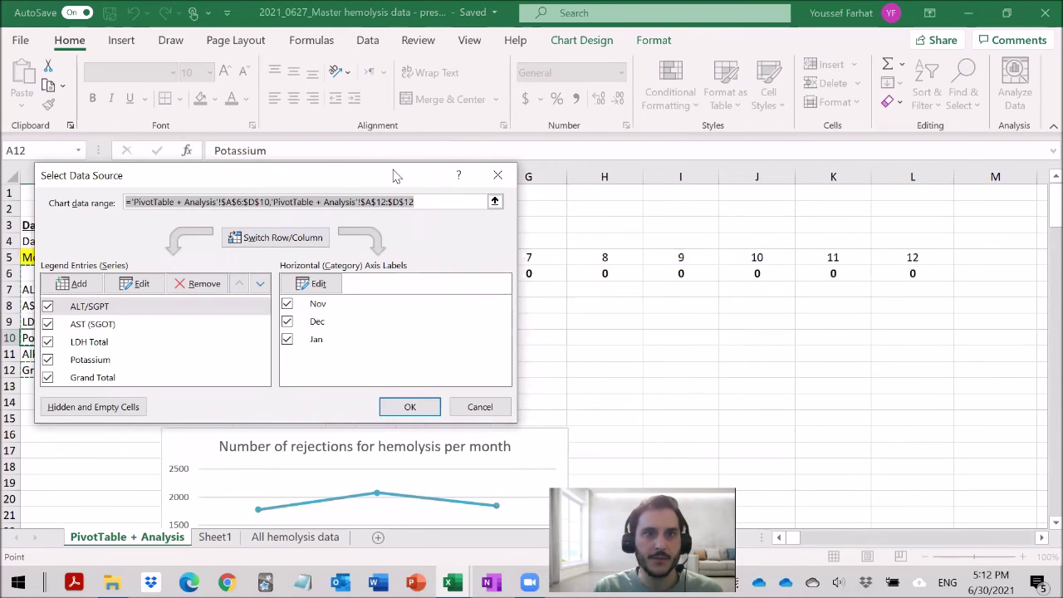
pyautogui.moveTo(395, 175); pyautogui.dragTo(894, 224)
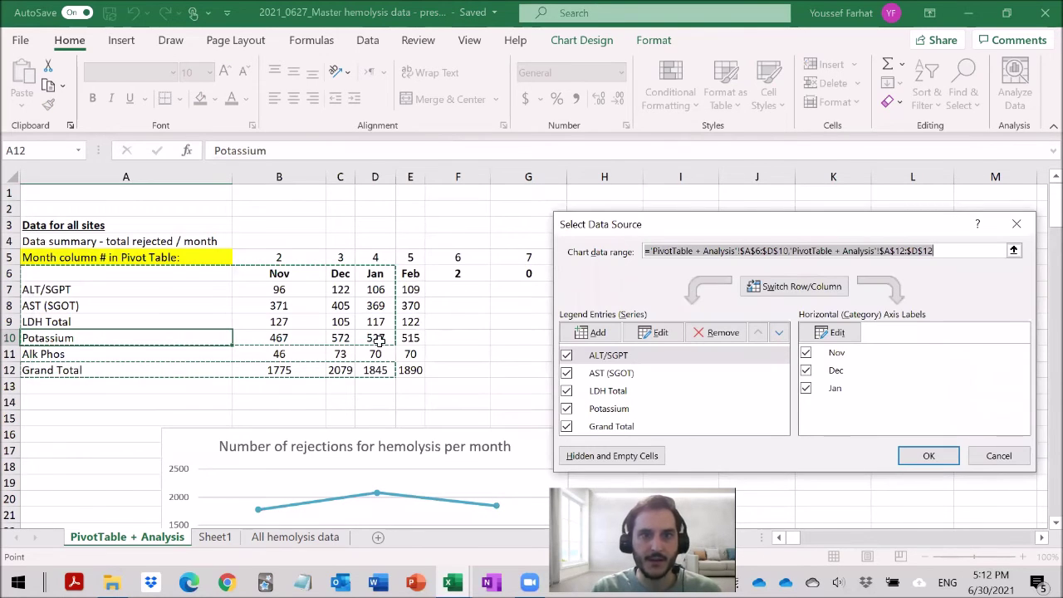
pyautogui.moveTo(941, 251); pyautogui.dragTo(570, 231)
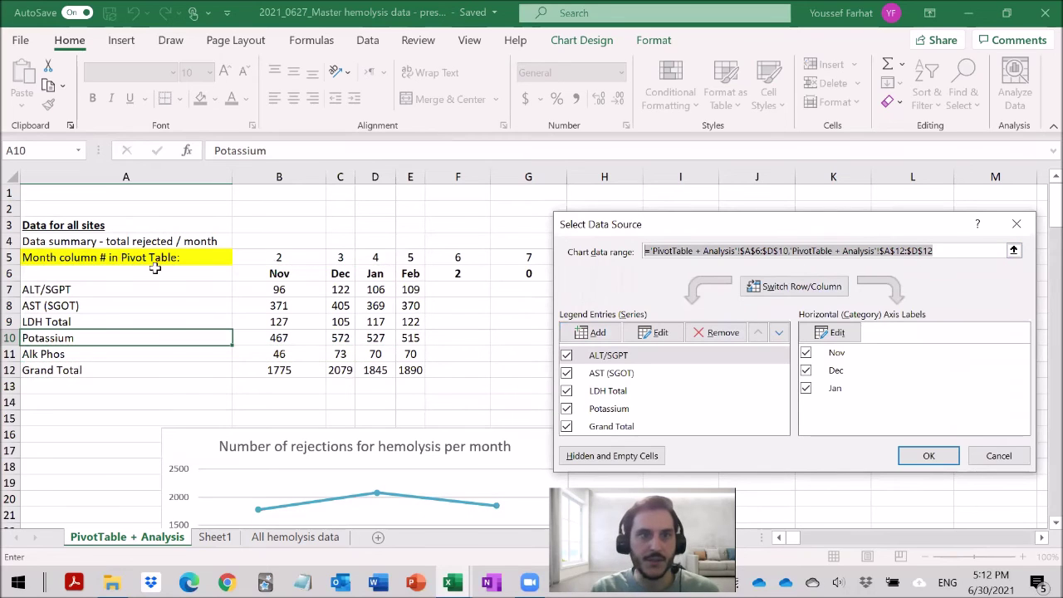
pyautogui.moveTo(155, 270); pyautogui.dragTo(418, 366)
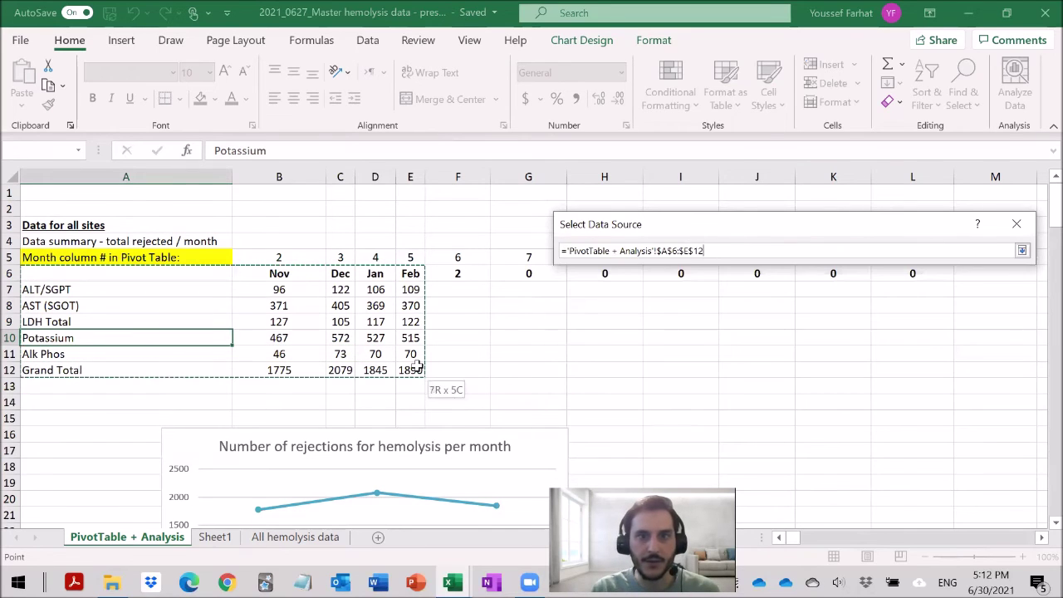
pyautogui.click(929, 458)
pyautogui.scroll(-1, 330, 376)
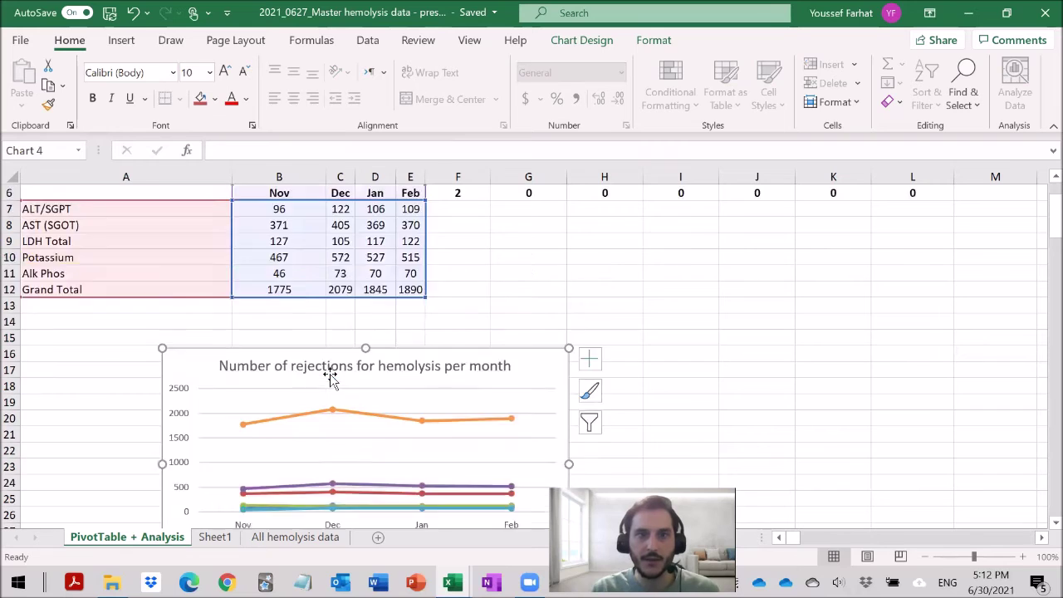
# Step: Extend the chart's highlighted source range across the empty month columns to column H and check the chart
pyautogui.scroll(-3, 330, 376)
pyautogui.scroll(3, 319, 429)
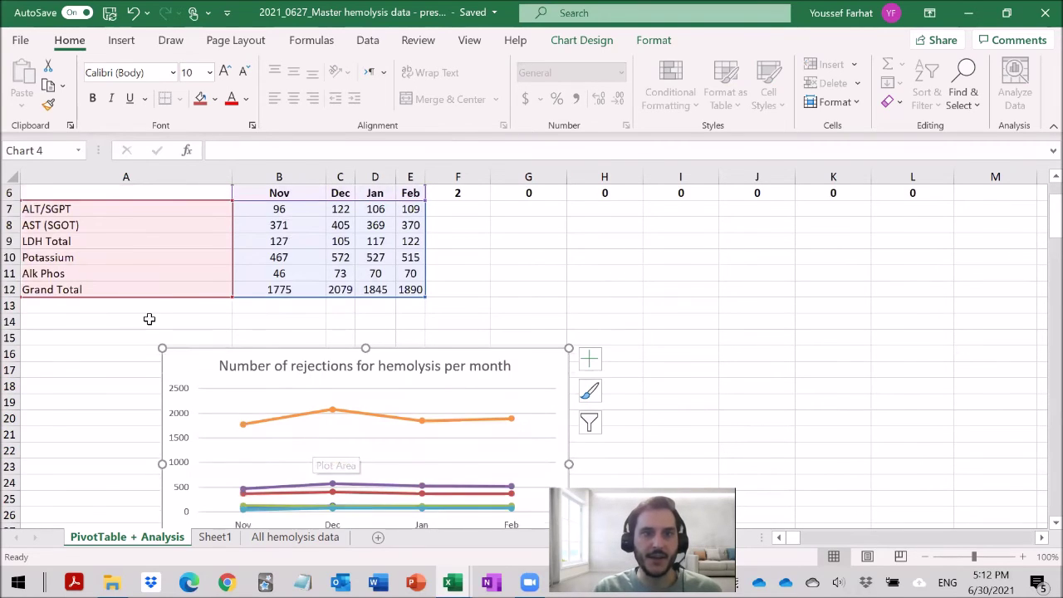
pyautogui.scroll(-2, 295, 496)
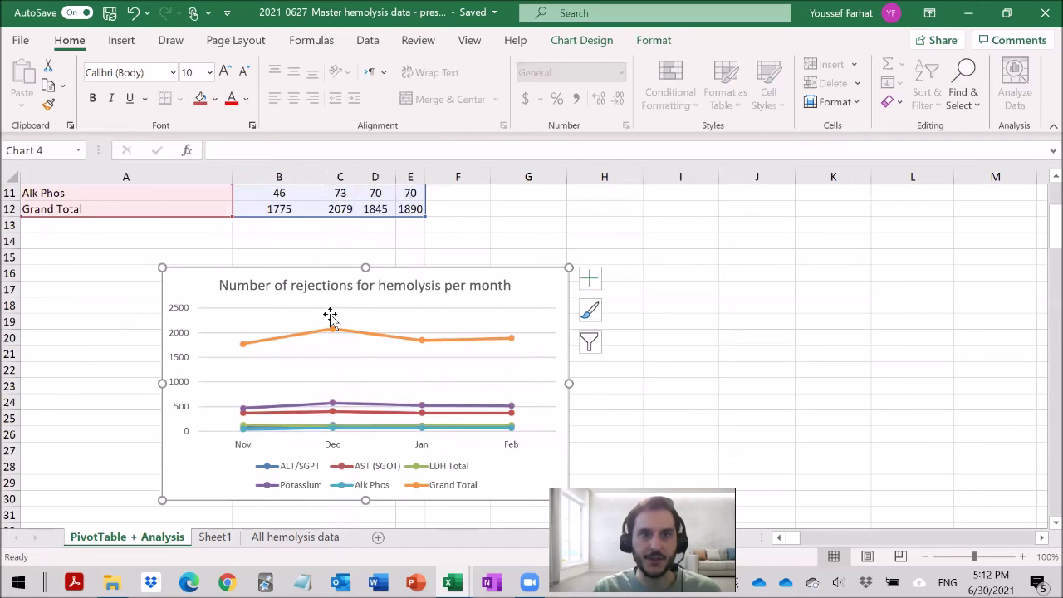
pyautogui.scroll(4, 375, 365)
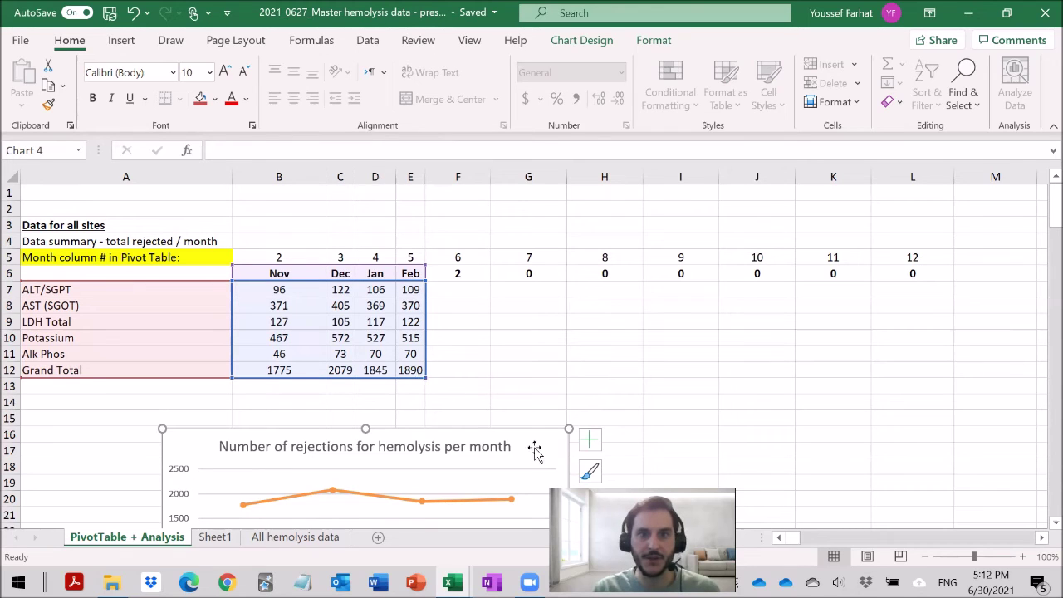
pyautogui.moveTo(430, 376); pyautogui.dragTo(643, 378)
pyautogui.scroll(-3, 403, 377)
pyautogui.scroll(-2, 403, 376)
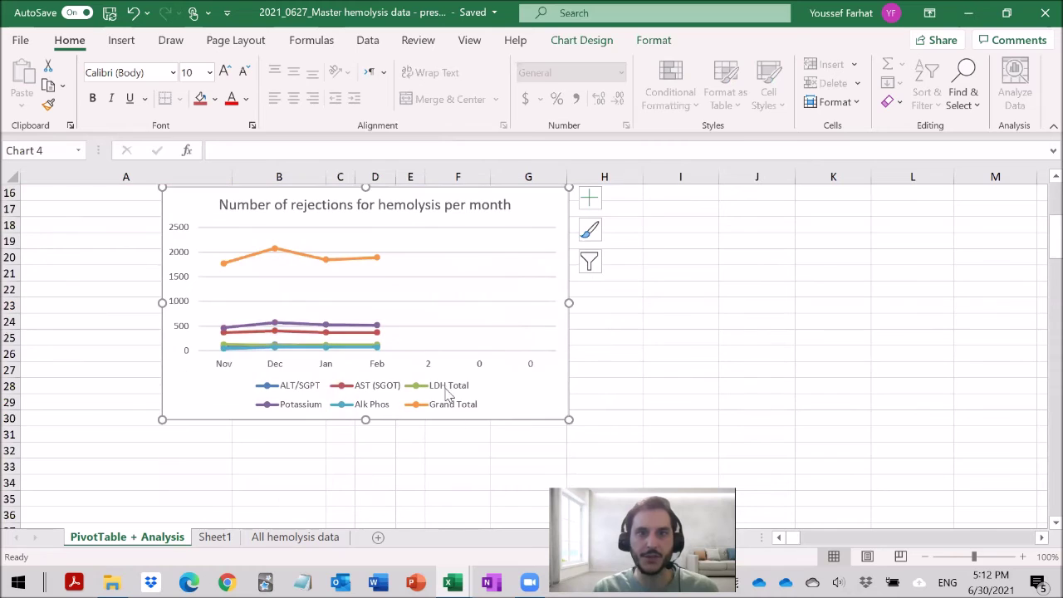
pyautogui.scroll(5, 460, 379)
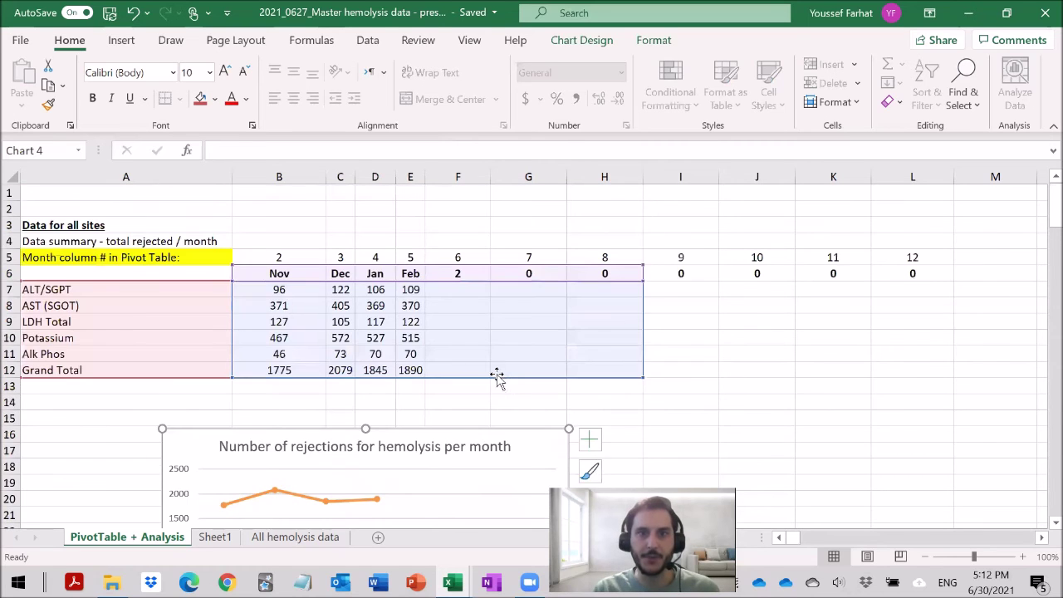
# Step: Shrink the chart's source range back so that it ends at the Feb column E
pyautogui.click(498, 372)
pyautogui.moveTo(285, 280); pyautogui.dragTo(667, 371)
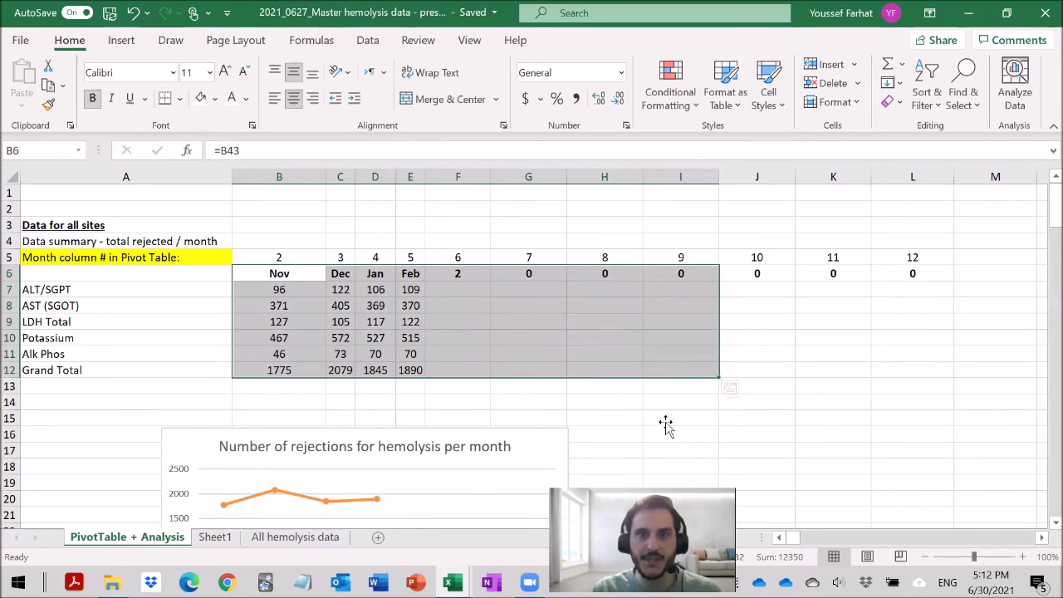
pyautogui.click(557, 434)
pyautogui.moveTo(719, 377); pyautogui.dragTo(433, 383)
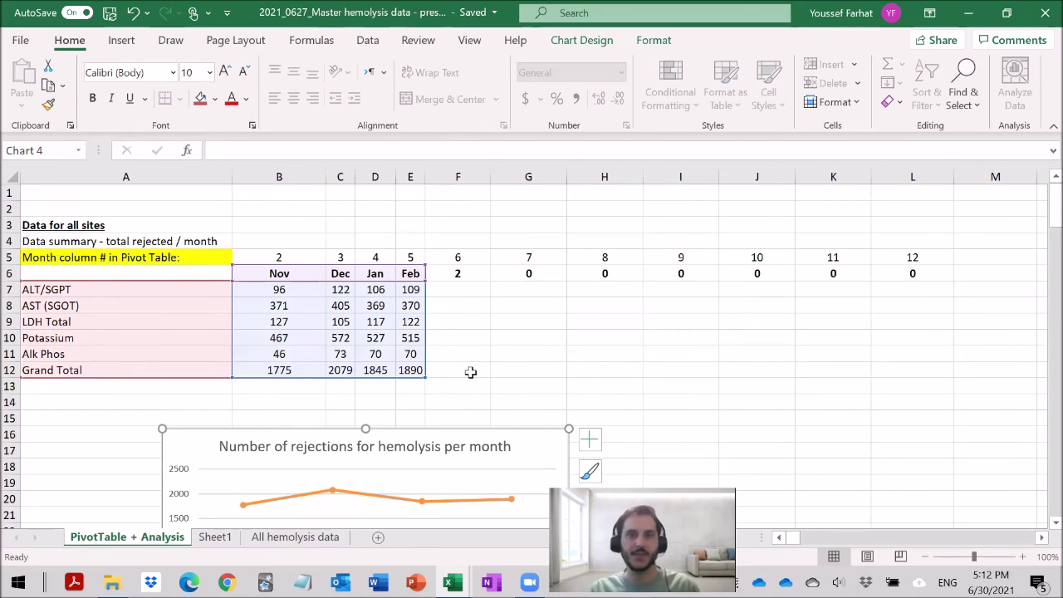
pyautogui.click(469, 372)
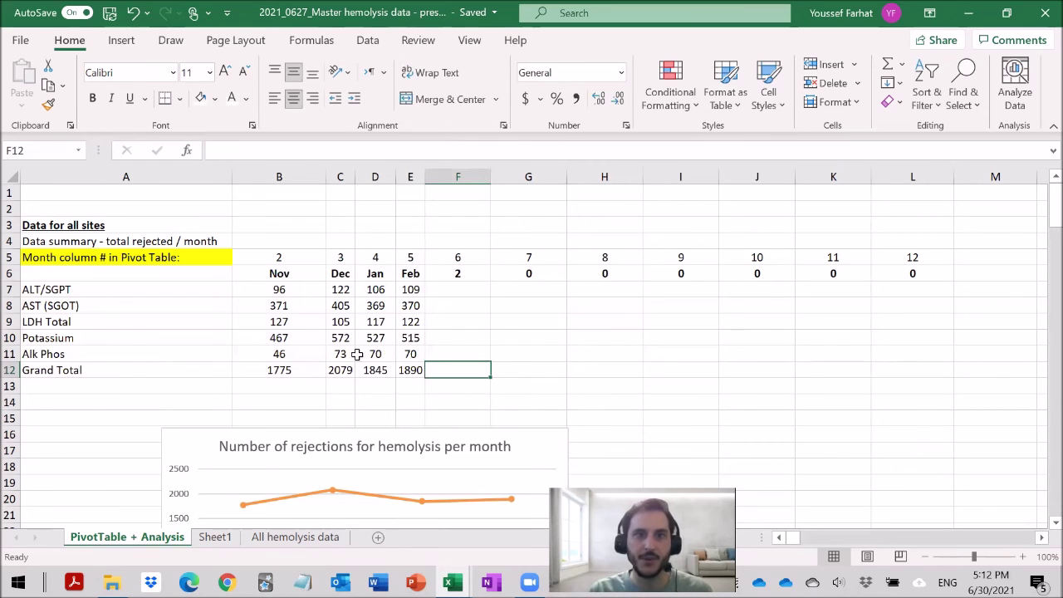
# Step: Go to the end of the table on the All hemolysis data sheet and select the first empty row's cell A7592
pyautogui.click(295, 536)
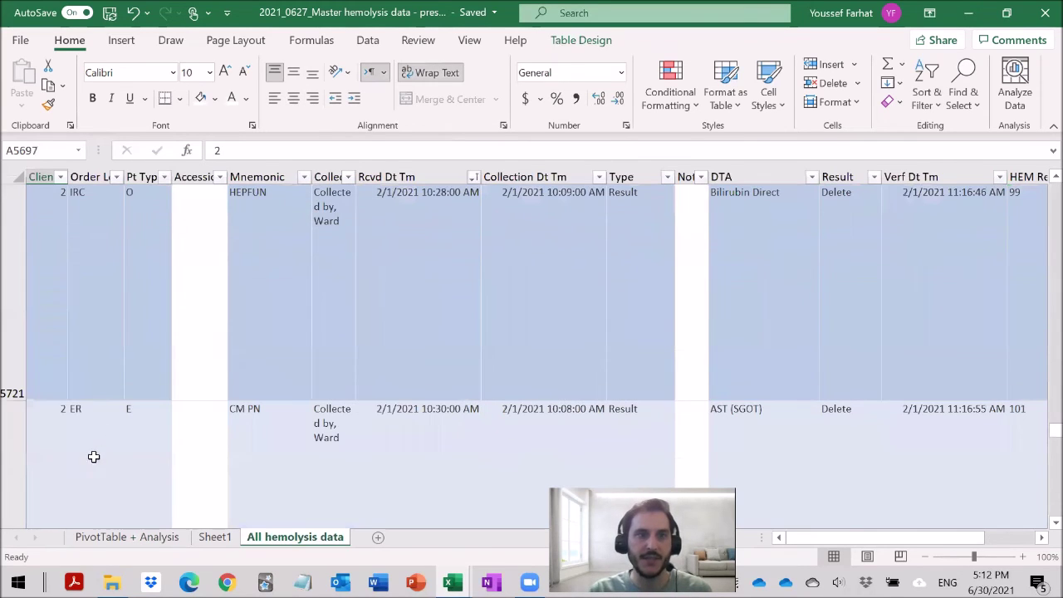
pyautogui.click(66, 444)
pyautogui.hotkey('ctrl', 'Down')
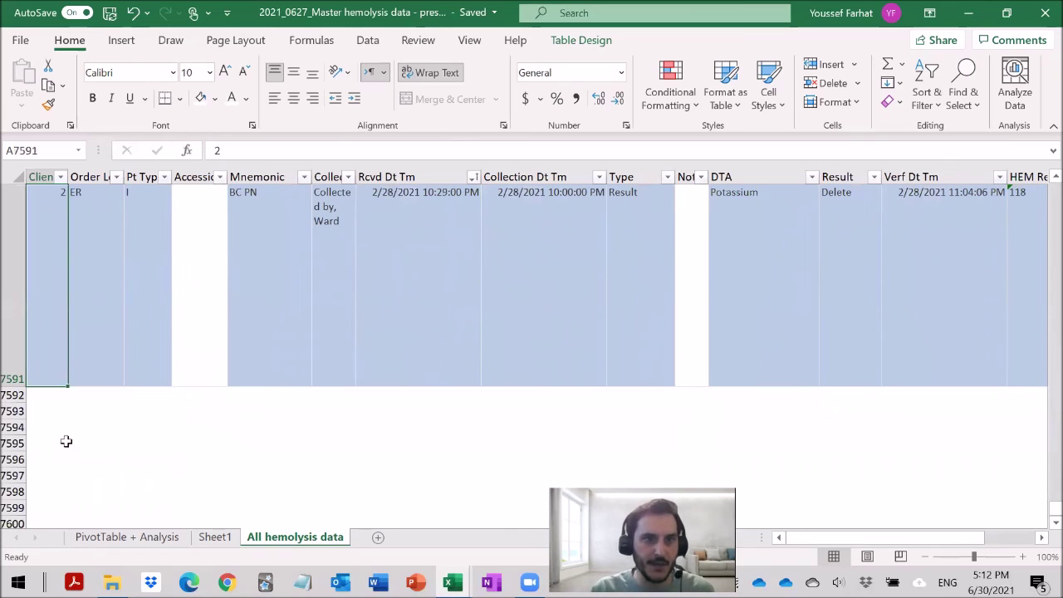
pyautogui.click(47, 396)
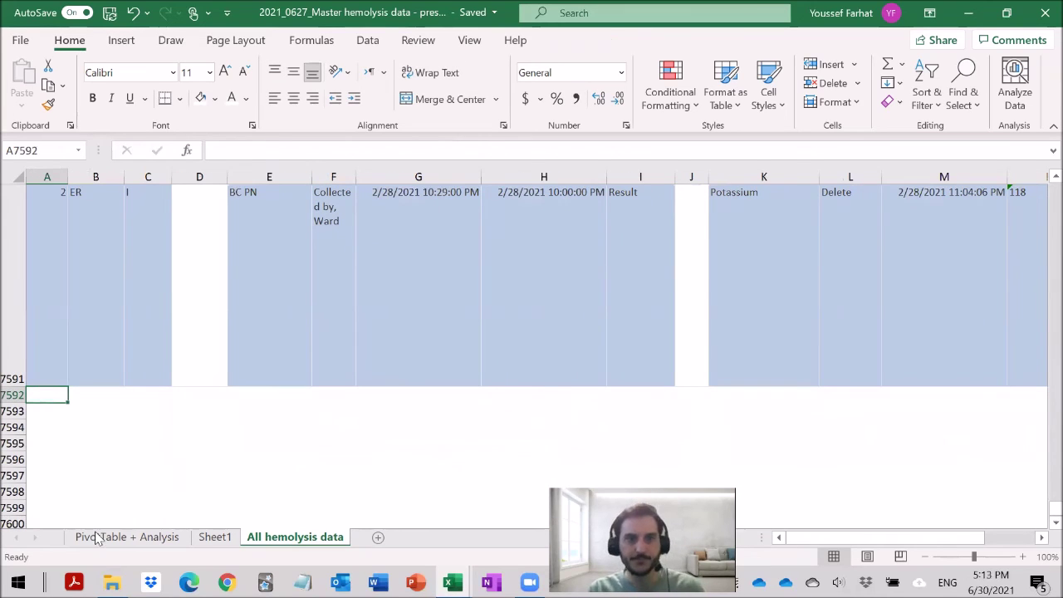
pyautogui.scroll(1, 182, 361)
pyautogui.scroll(-2, 274, 347)
pyautogui.scroll(1, 163, 407)
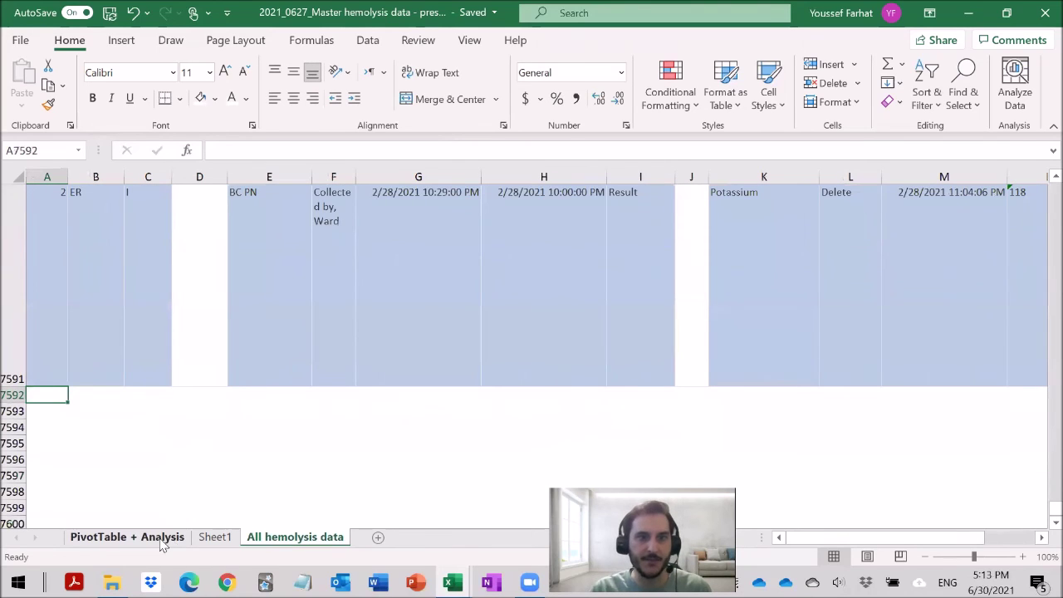
# Step: Return to the PivotTable + Analysis sheet, select a PivotTable cell and locate the command for refreshing its data
pyautogui.click(103, 536)
pyautogui.scroll(-13, 265, 361)
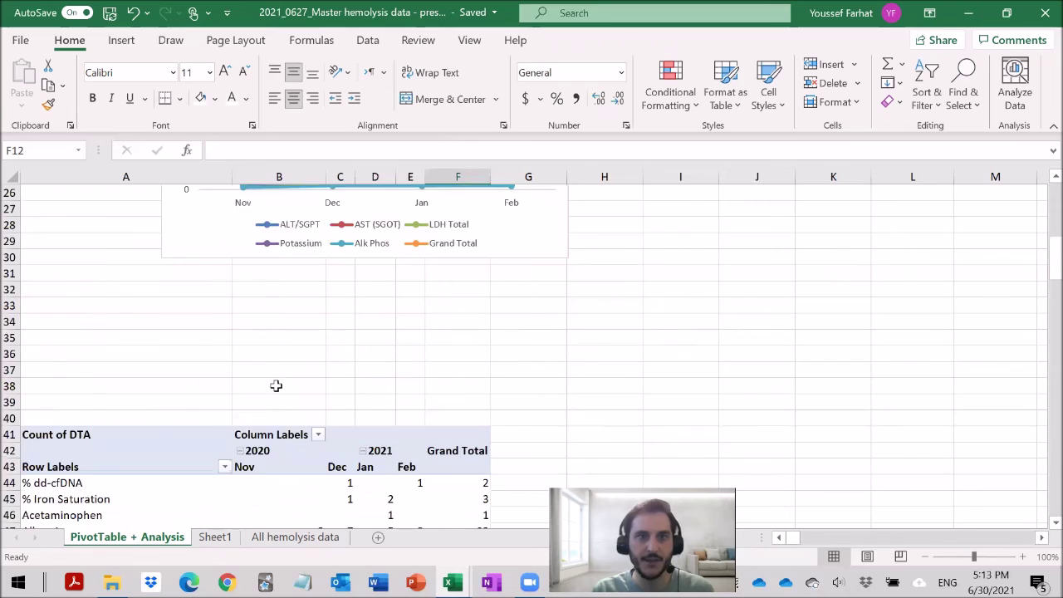
pyautogui.click(419, 338)
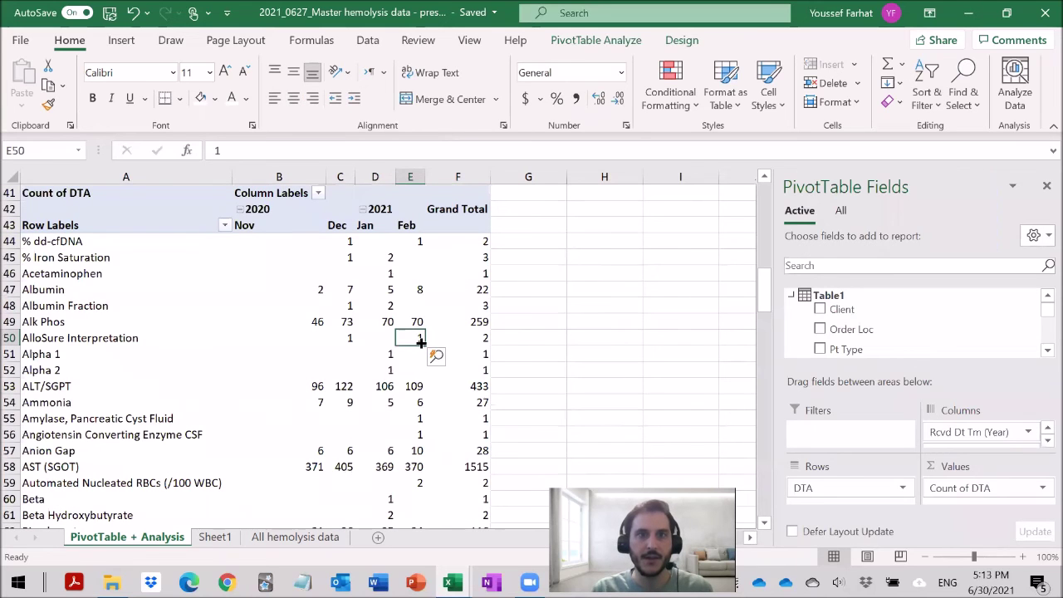
pyautogui.click(627, 42)
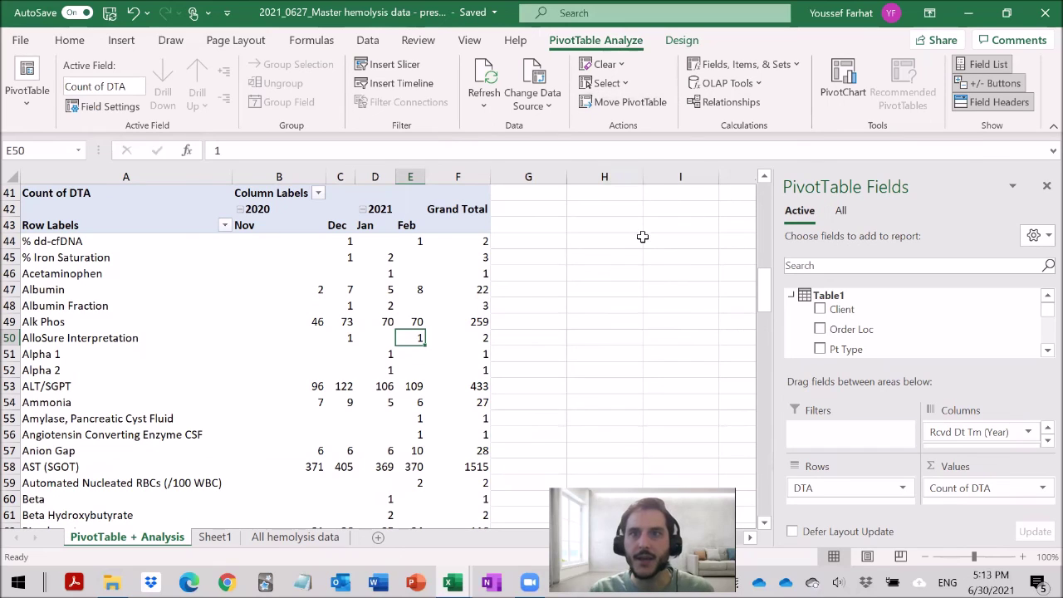
pyautogui.click(376, 263)
pyautogui.scroll(5, 501, 183)
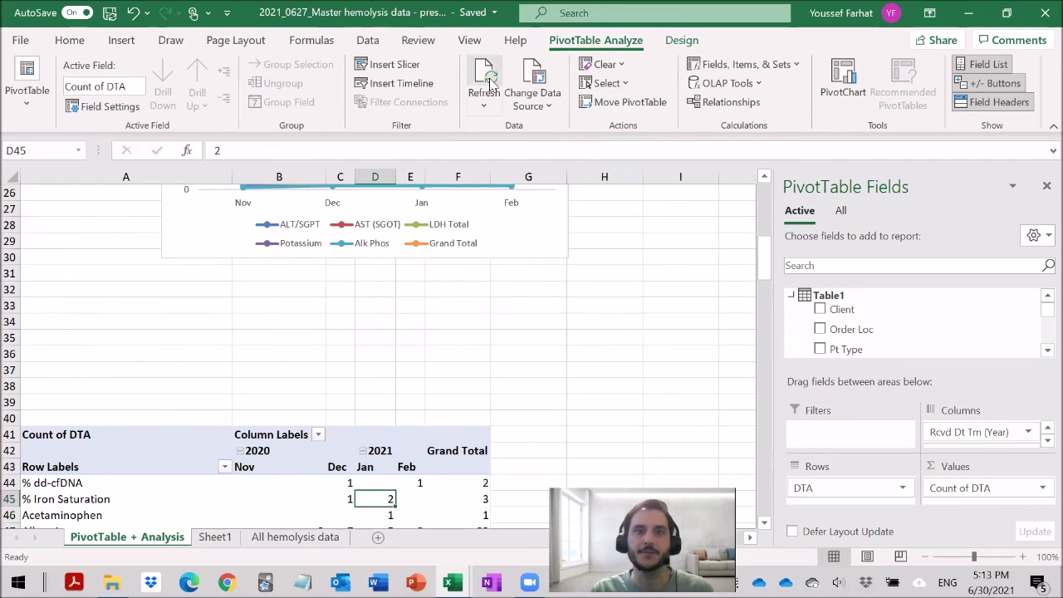
# Step: Try filling the Feb VLOOKUP formulas in E7:E12 into the following month columns, and undo the fill
pyautogui.scroll(9, 372, 451)
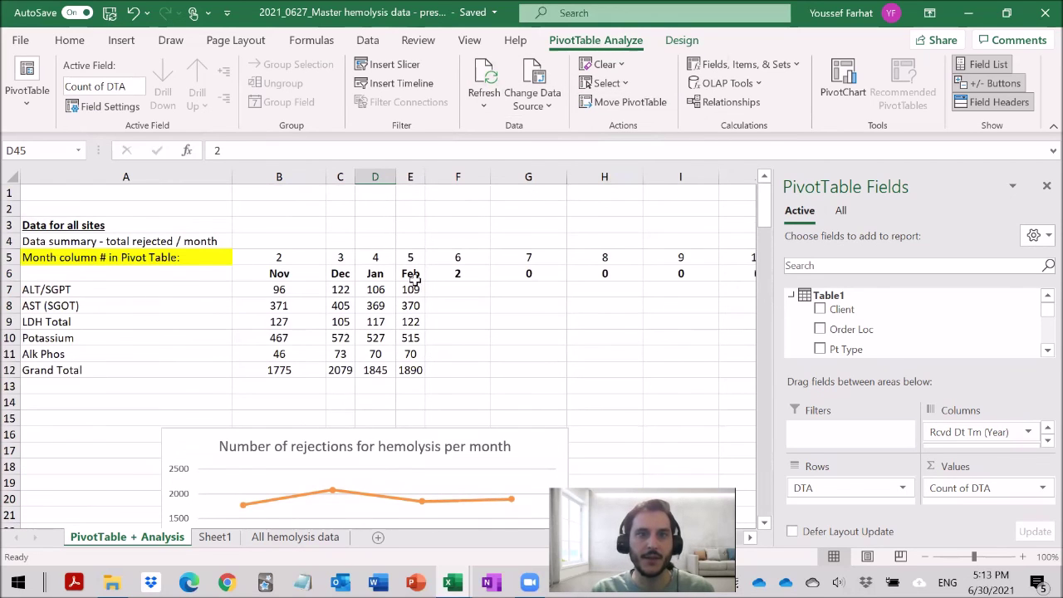
pyautogui.moveTo(419, 288); pyautogui.dragTo(591, 374)
pyautogui.hotkey('ctrl', 'z')
pyautogui.hotkey('ctrl', 'z')
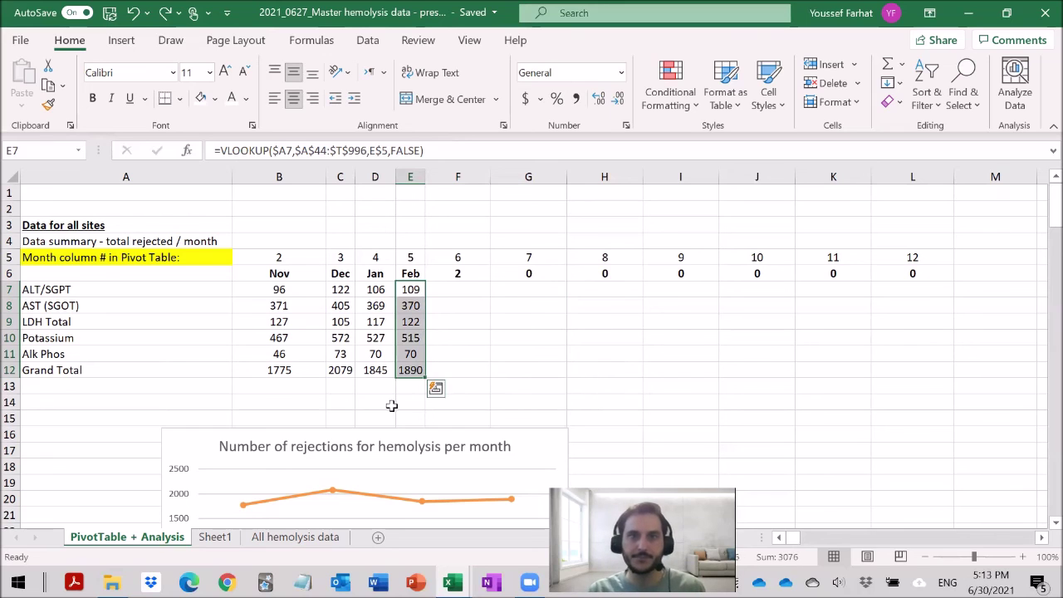
# Step: Review the updated summary table, the rejections chart and the PivotTable on the PivotTable + Analysis sheet
pyautogui.click(393, 404)
pyautogui.scroll(-7, 393, 404)
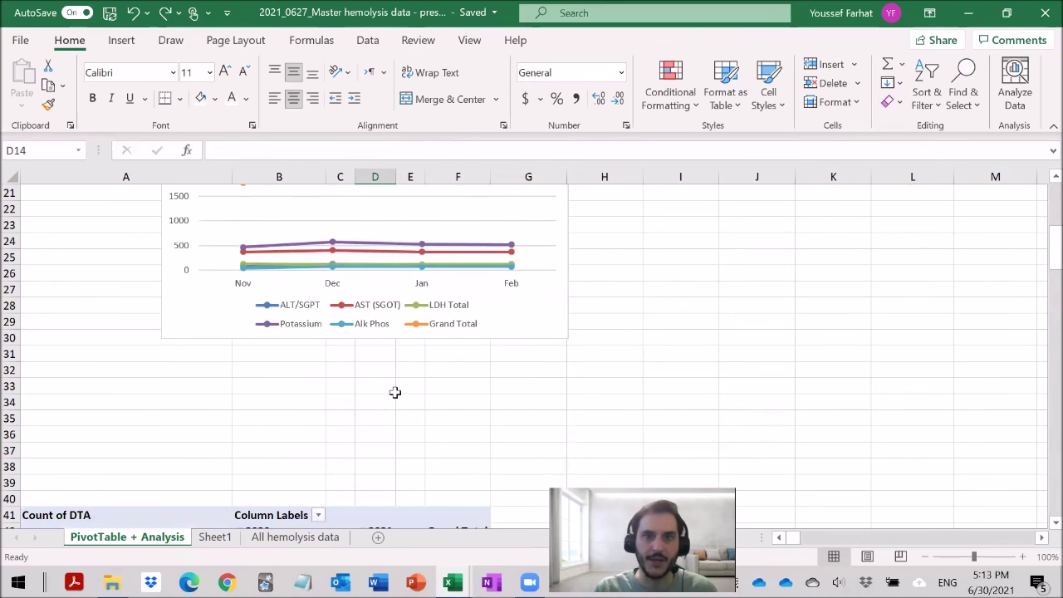
pyautogui.scroll(-6, 394, 392)
pyautogui.scroll(12, 561, 246)
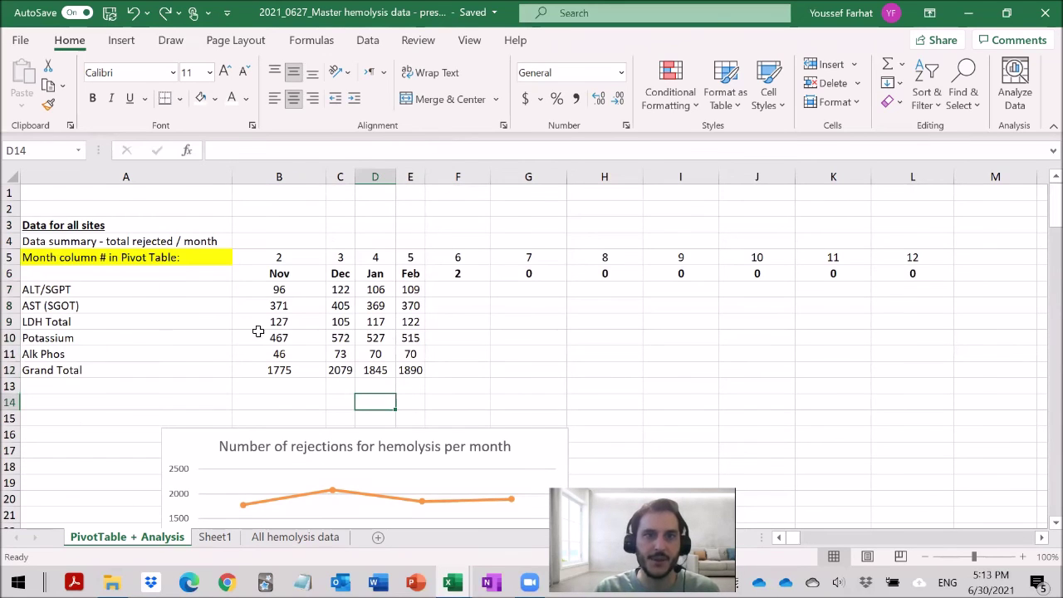
pyautogui.scroll(-5, 190, 282)
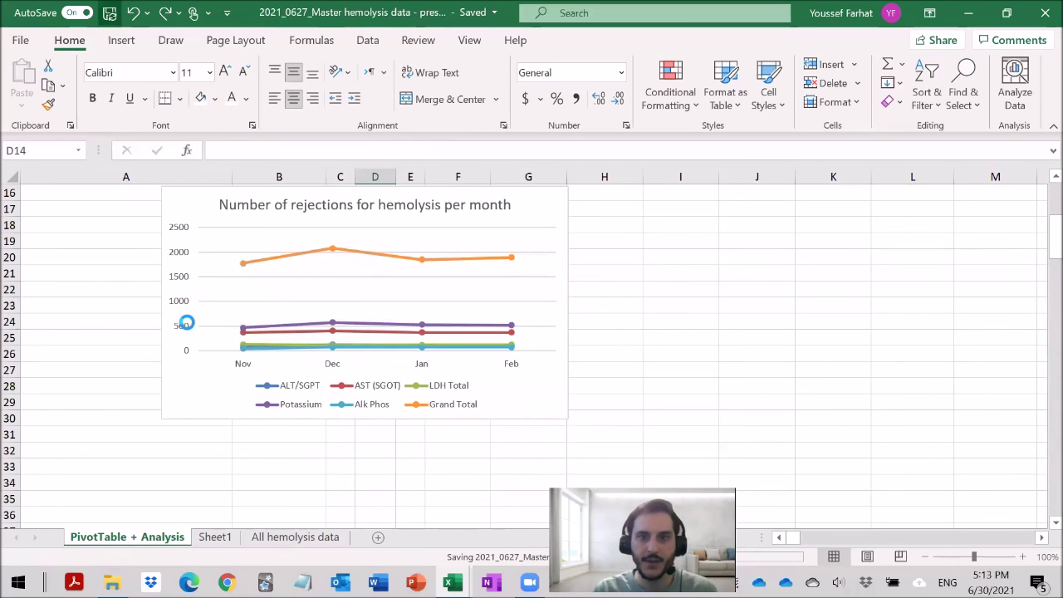
pyautogui.scroll(-7, 197, 423)
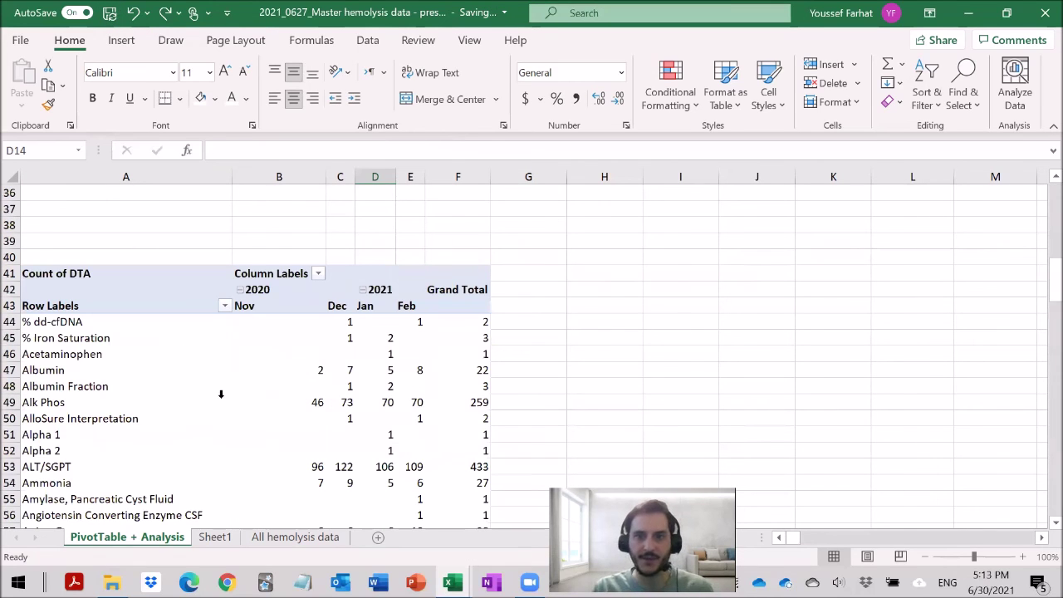
pyautogui.scroll(12, 247, 411)
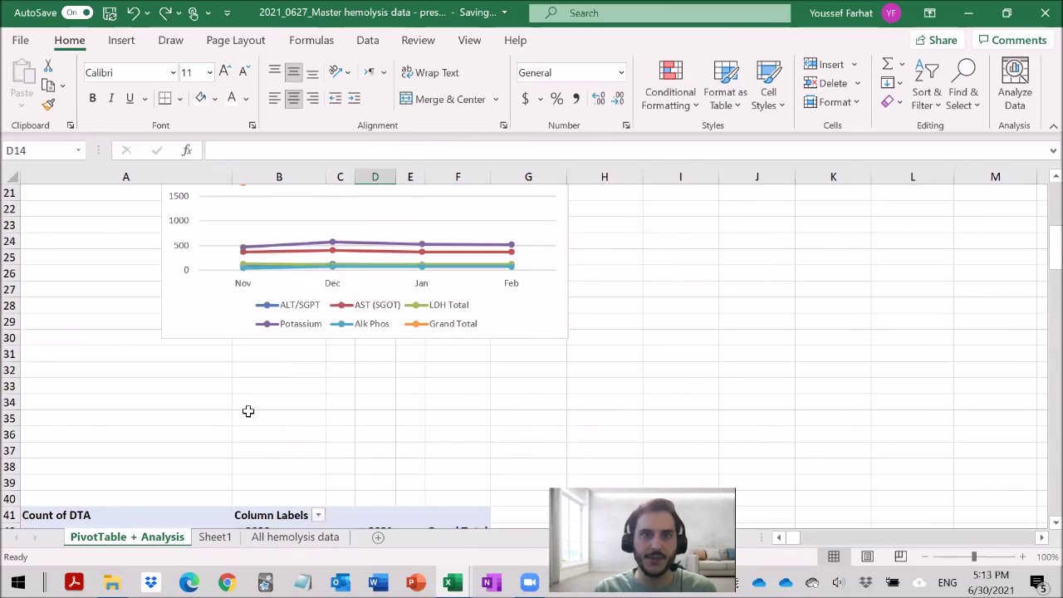
pyautogui.scroll(-2, 254, 408)
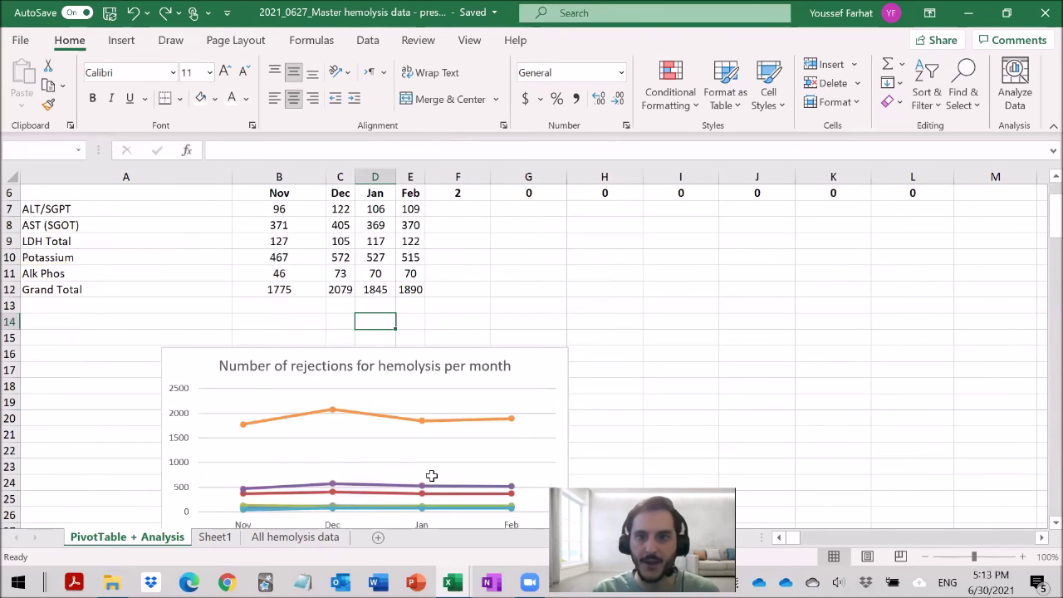